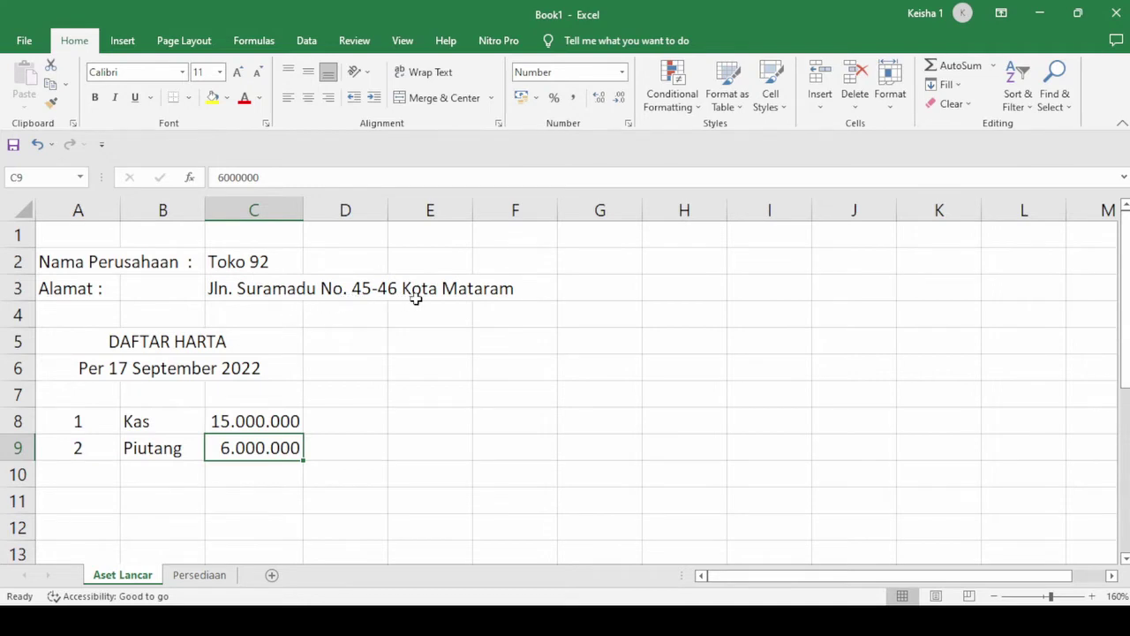
Step: Review the asset list on the Aset Lancar sheet and the stock list on the Persediaan sheet
left_click(368, 411)
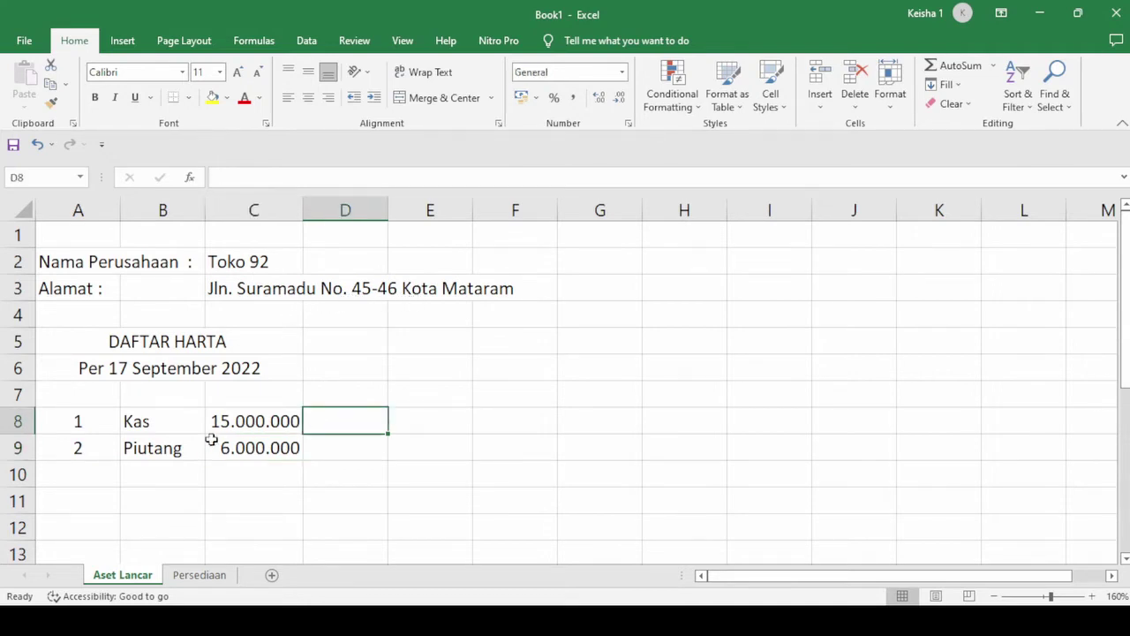
left_click(203, 578)
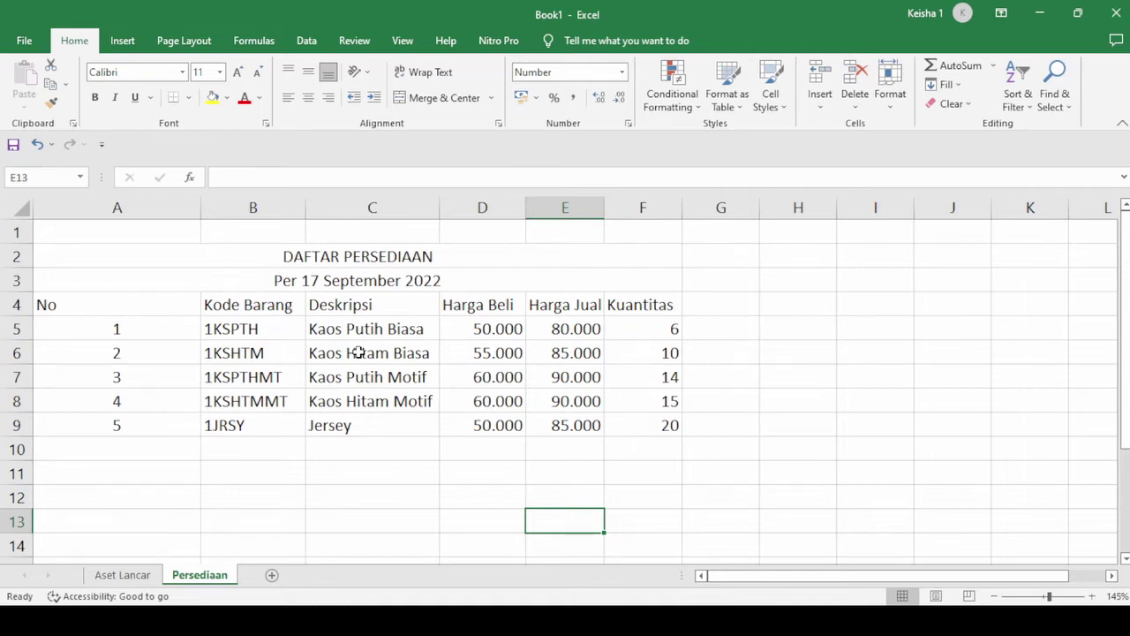
left_click(122, 575)
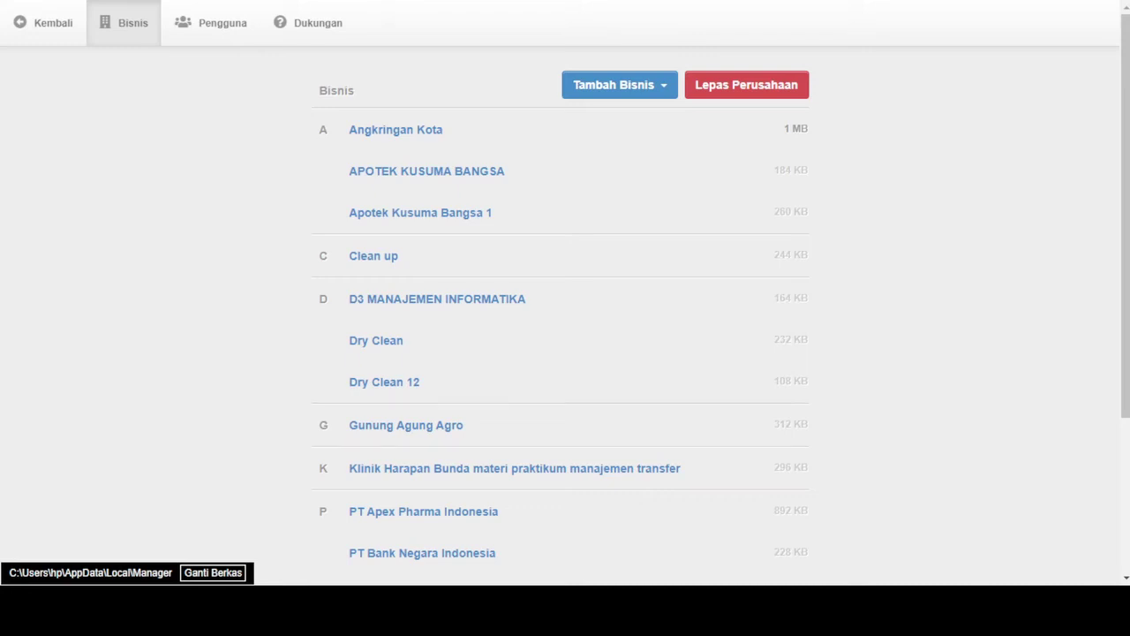
Step: Switch to Manager and create a new business named TOKO 92
key("Tab")
left_click(606, 92)
left_click(610, 119)
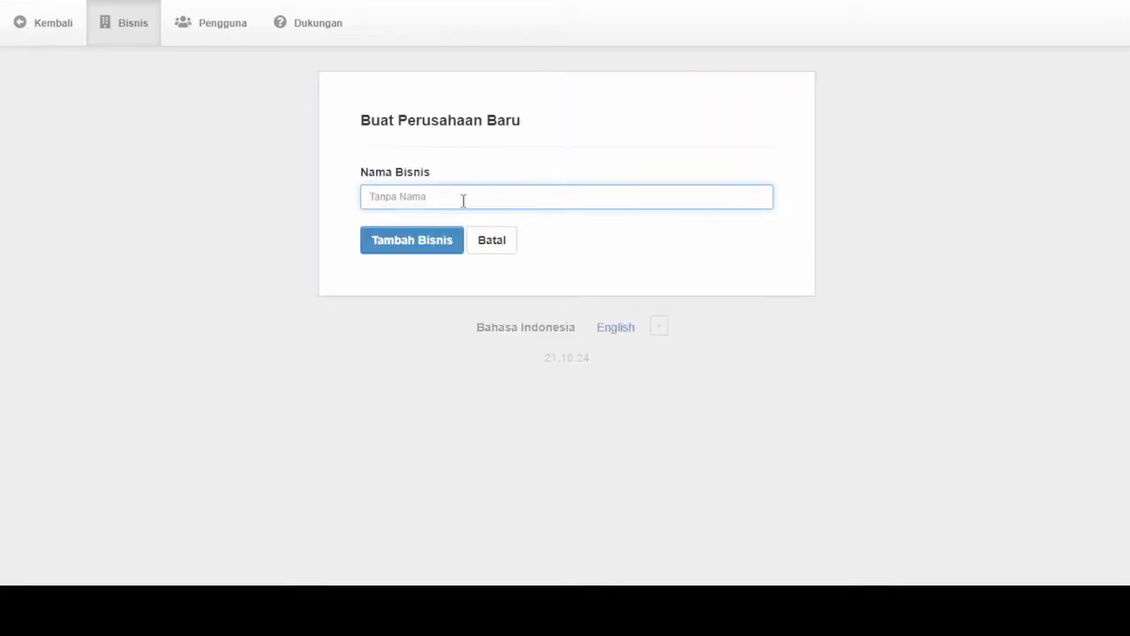
type("TOKO 92")
left_click(395, 252)
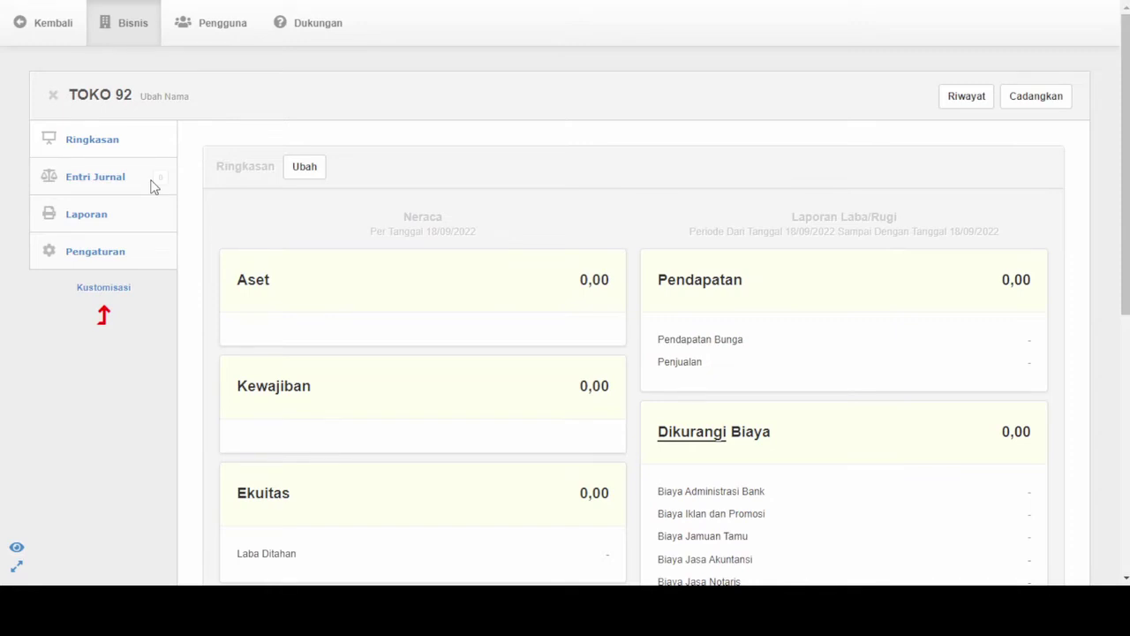
Step: Fill in the company details with the name TOKO 92 and the company's address, and save them
left_click(115, 260)
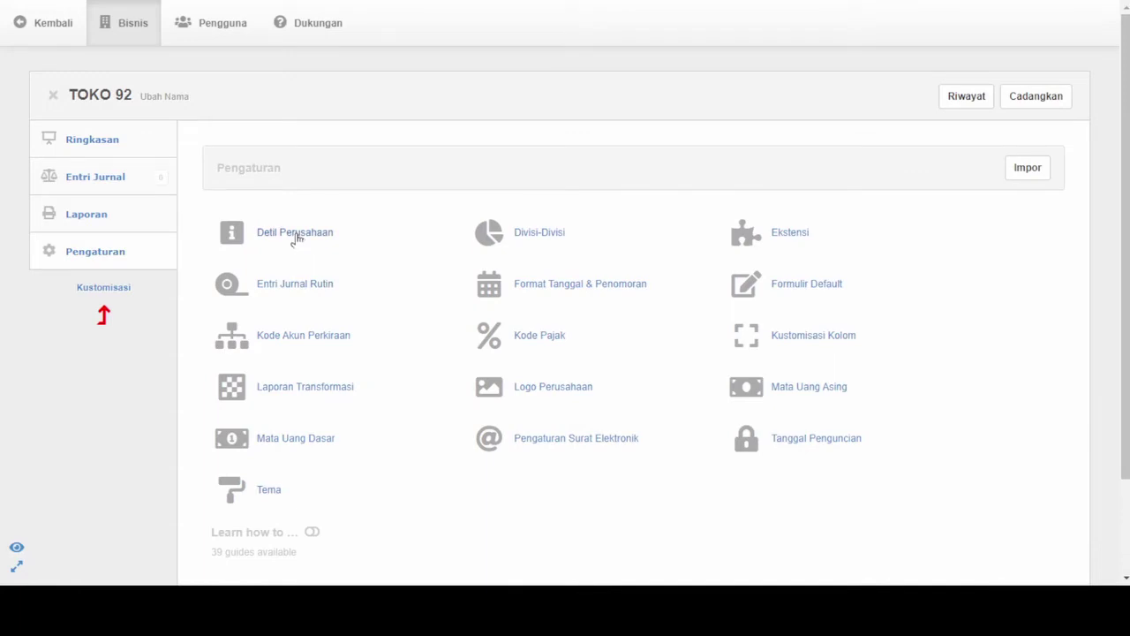
left_click(297, 237)
left_click(288, 292)
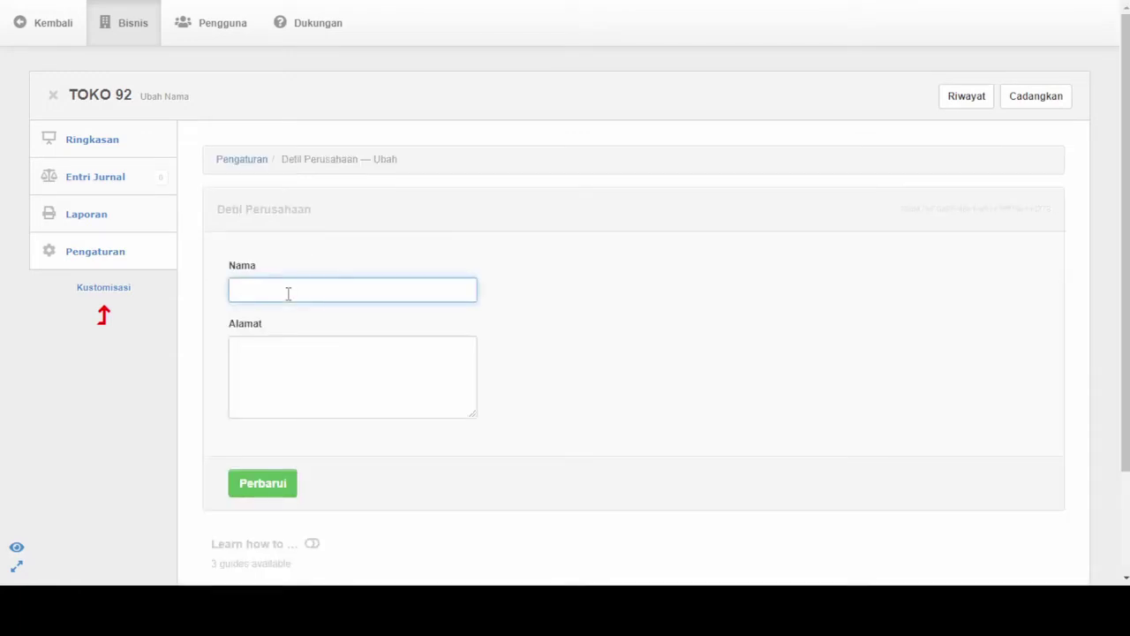
type("TOKO 92")
left_click(281, 365)
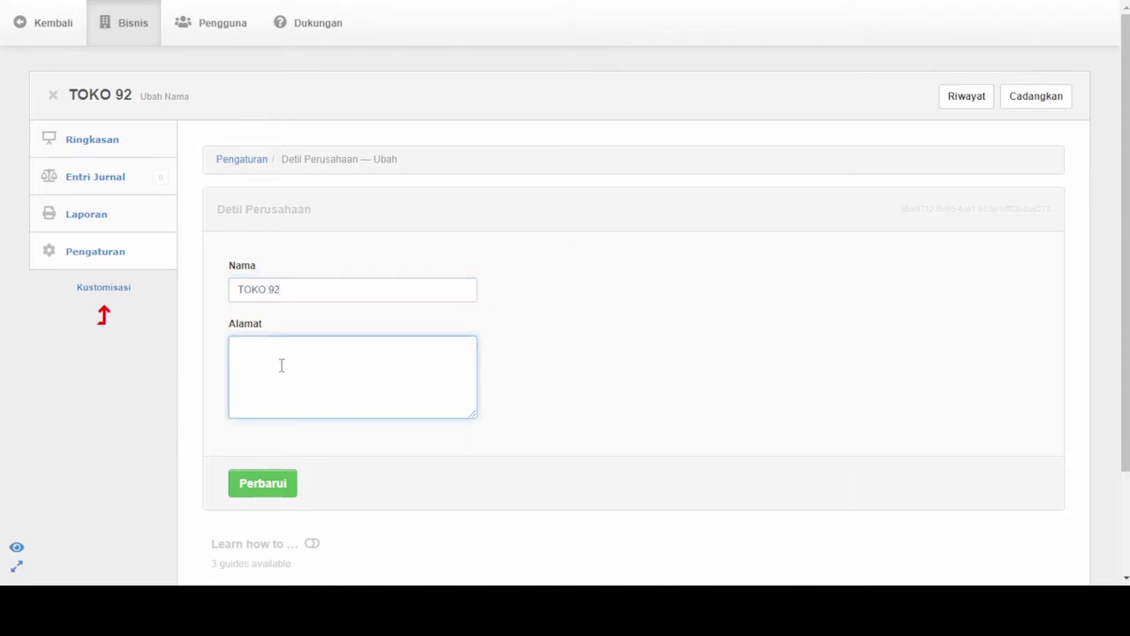
type("Jln. Suramadu No. 45-46 Kota Mataram")
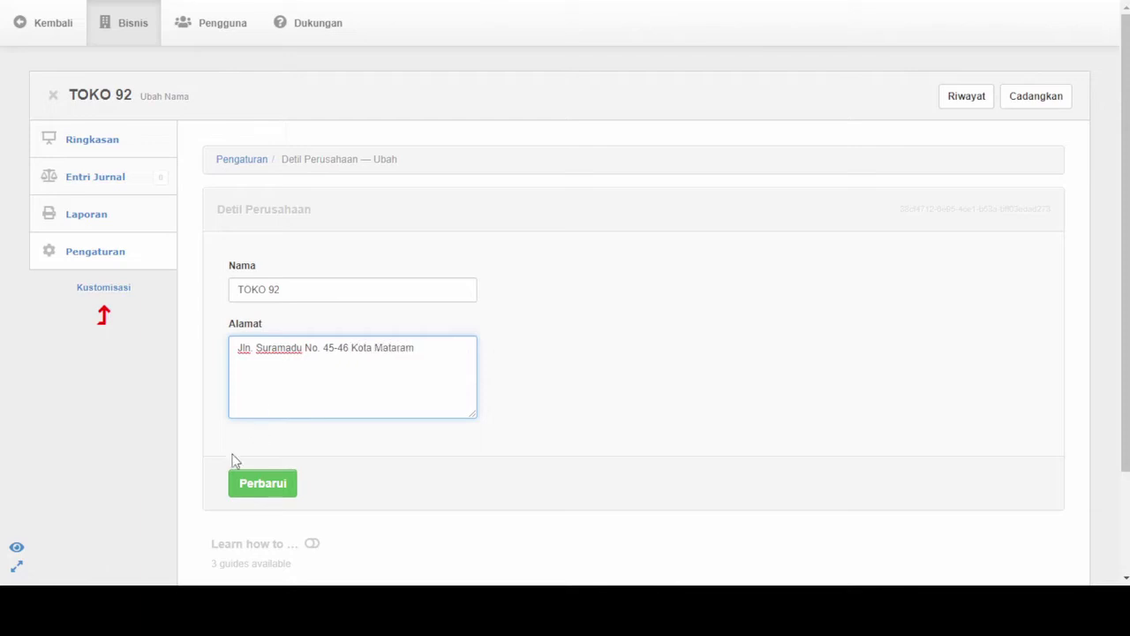
left_click(254, 487)
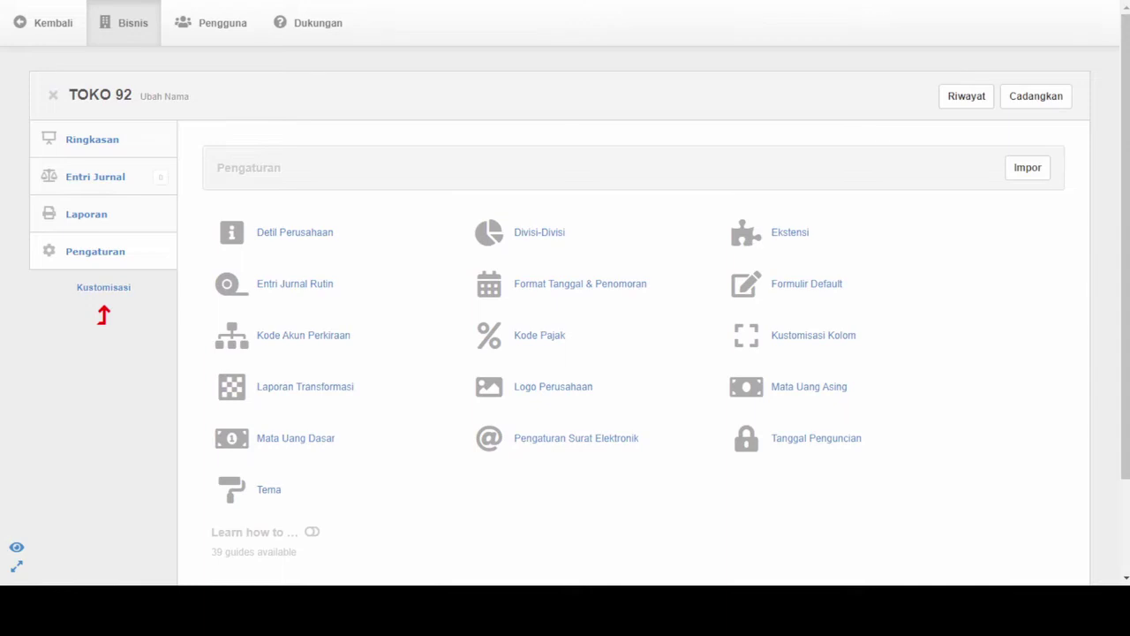
Step: Enable the Akun Kas & Bank, Penerimaan, Pembayaran and Transfer Antar Akun Kas & Bank modules in the business customisation
key("alt+Tab")
left_click(105, 289)
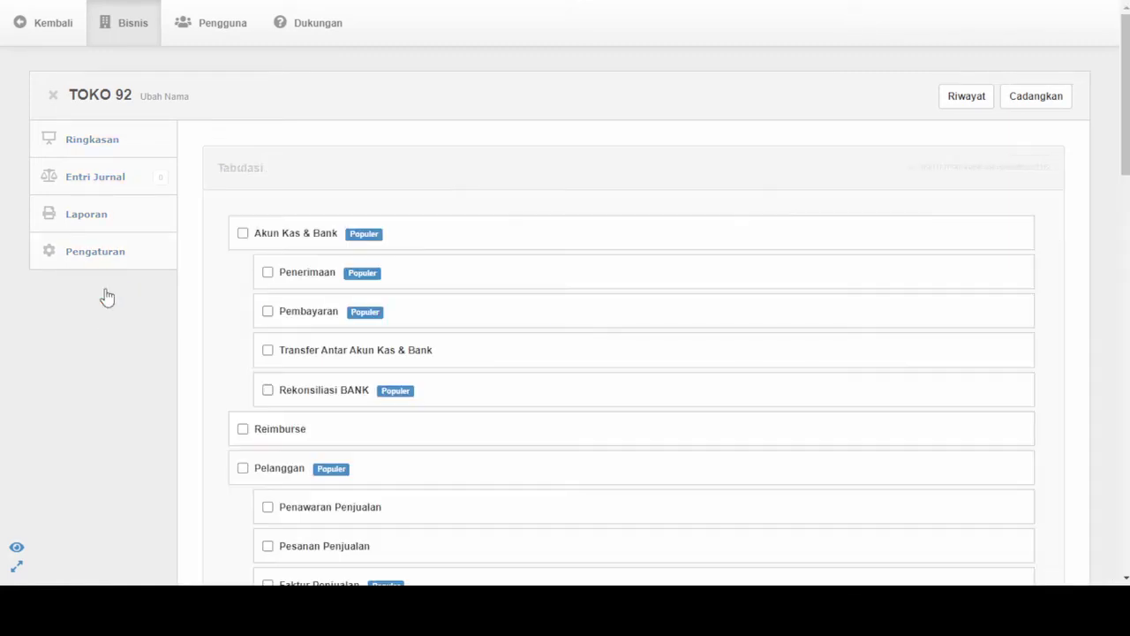
left_click(243, 234)
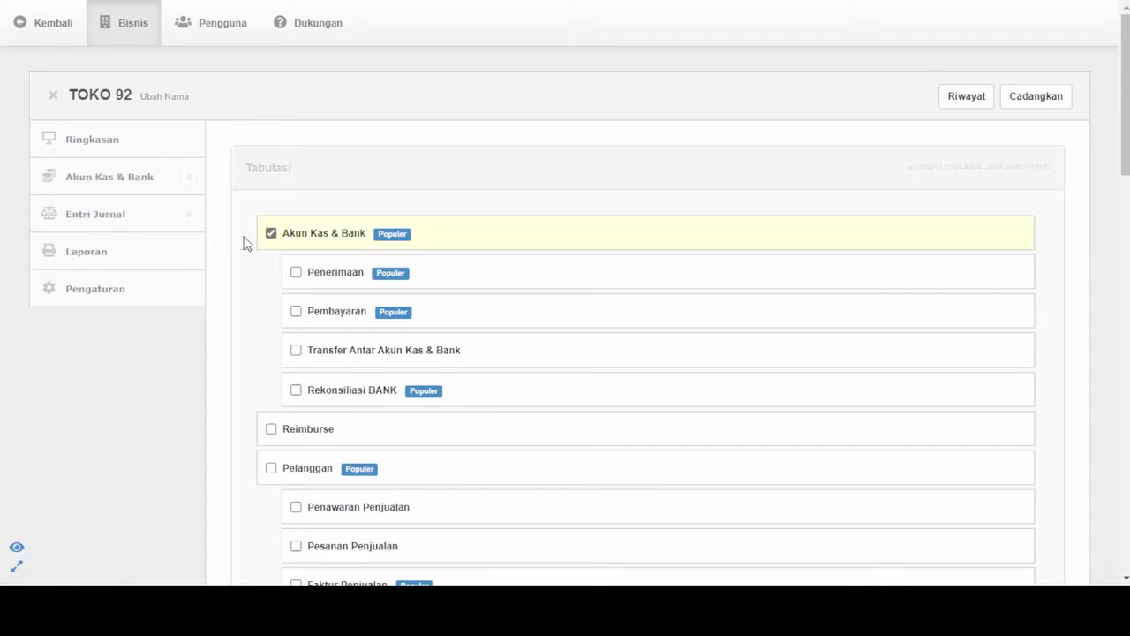
left_click(296, 273)
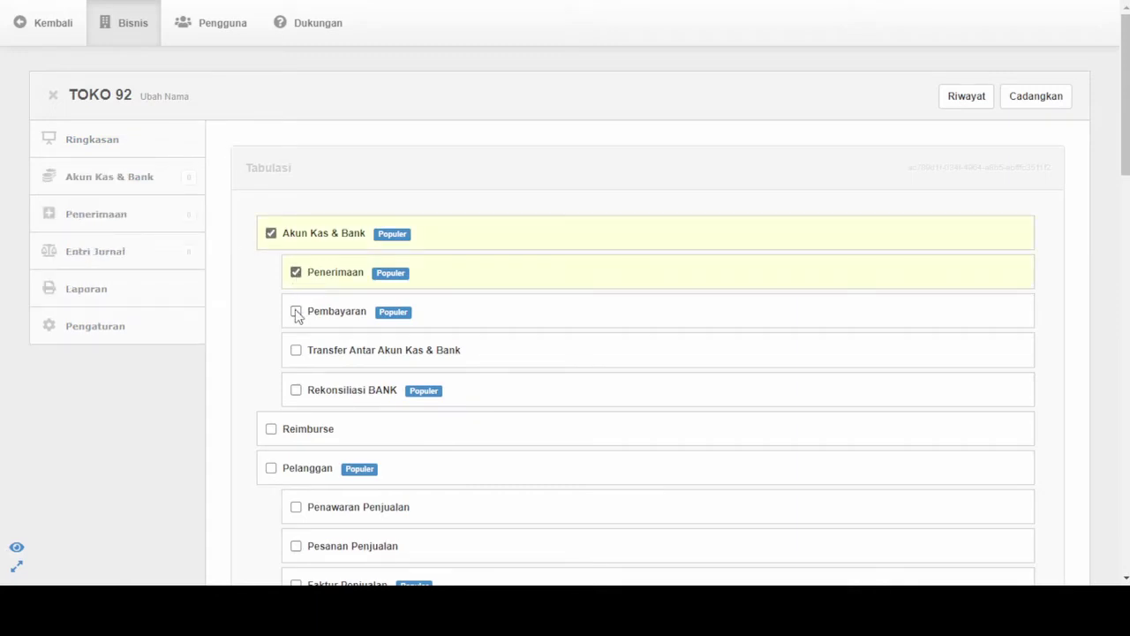
left_click(297, 311)
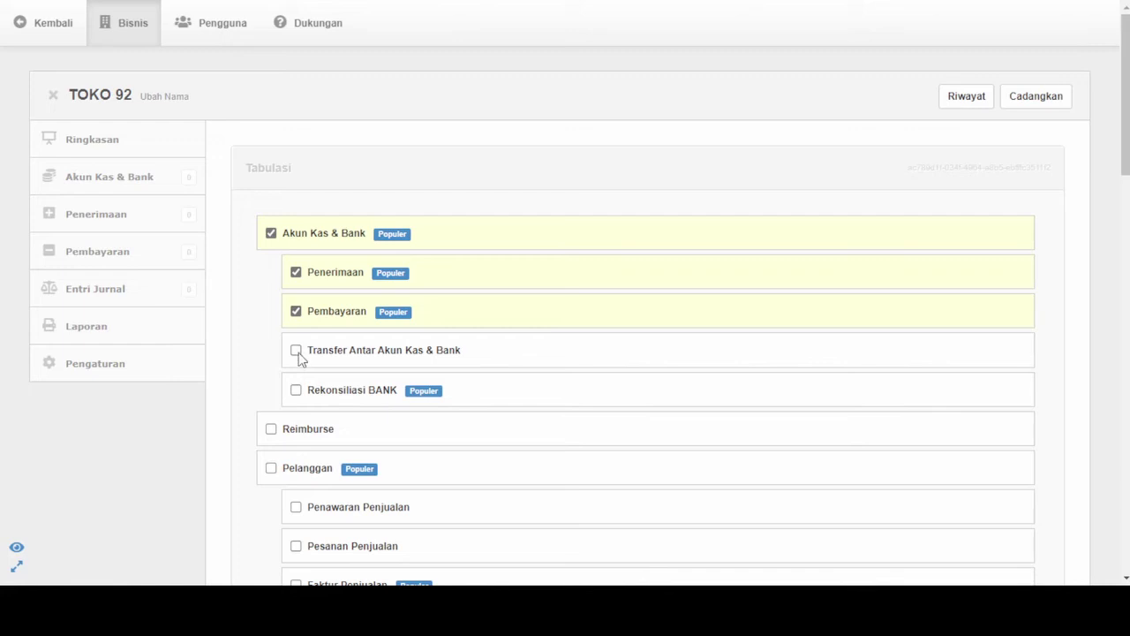
left_click(296, 351)
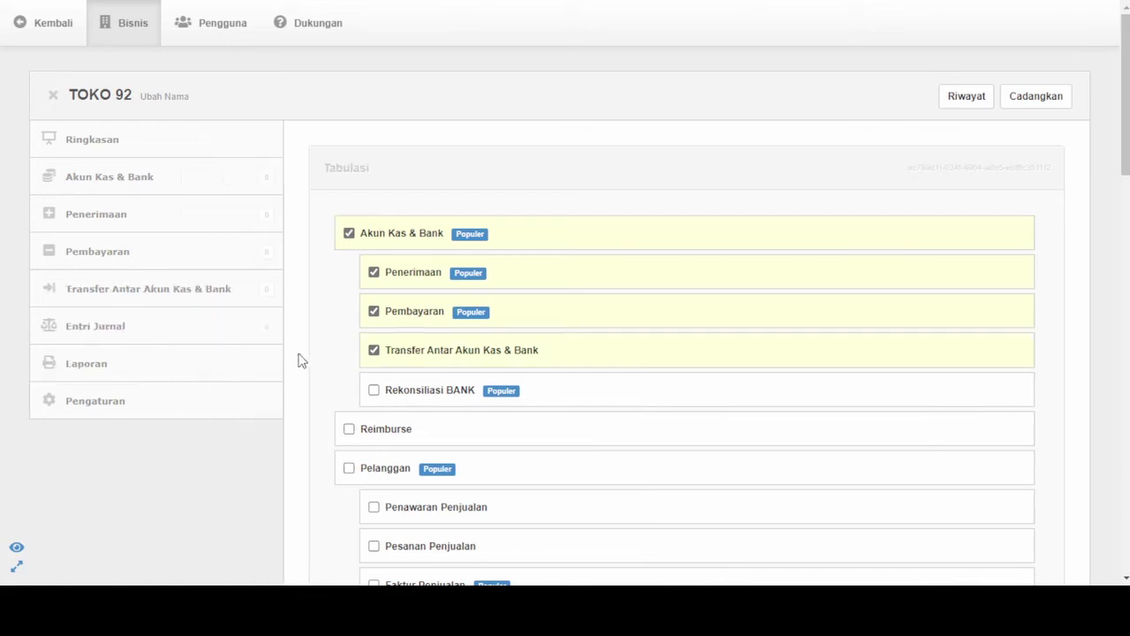
Step: Enable the sales modules Pelanggan, Faktur Penjualan and Nota Kredit
scroll(361, 380, "down", 3)
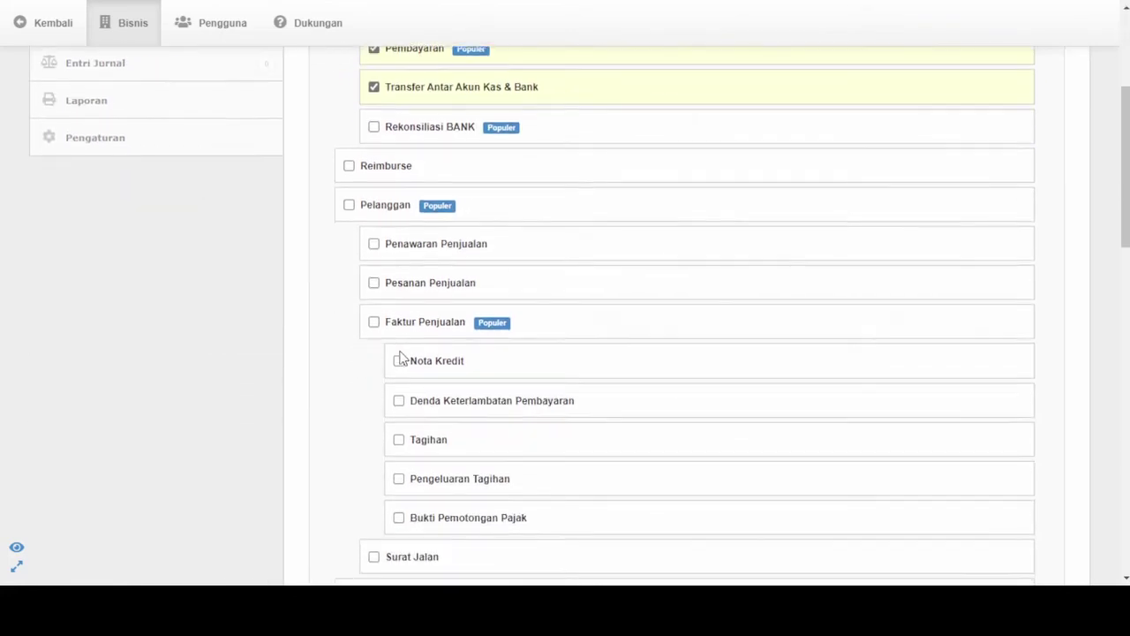
left_click(349, 205)
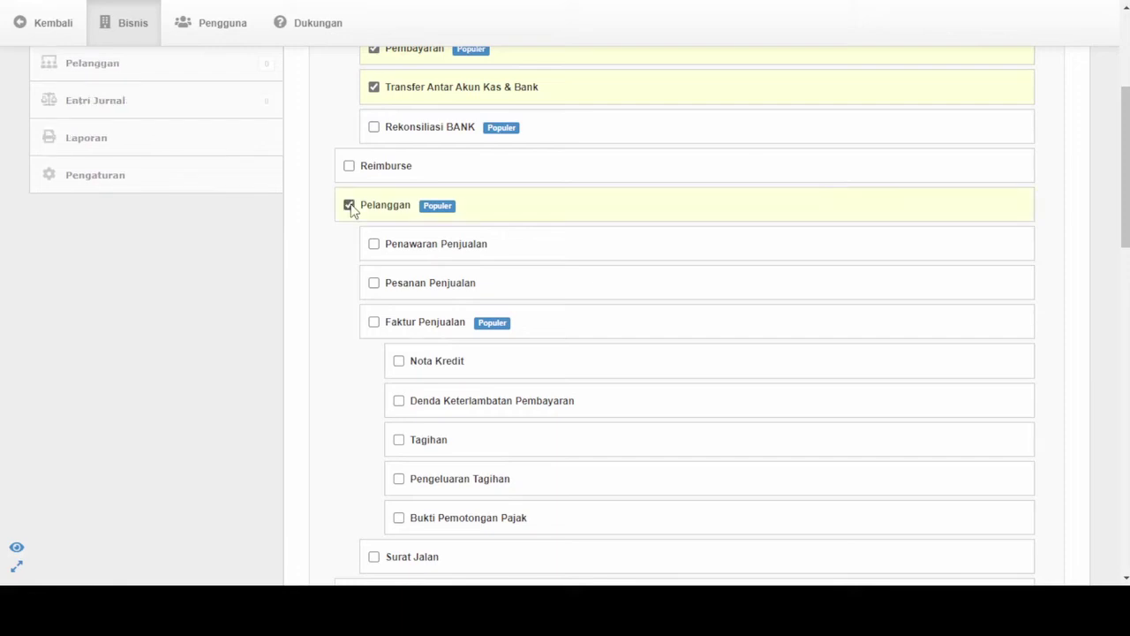
left_click(374, 322)
scroll(399, 327, "down", 1)
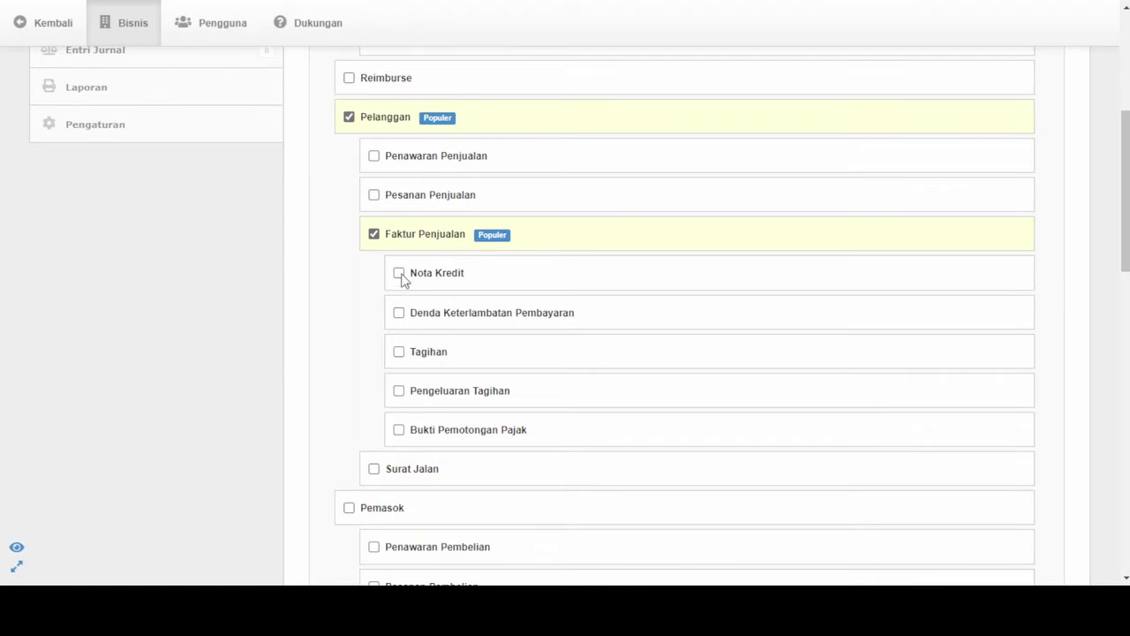
left_click(399, 273)
Step: Enable the purchasing modules Pemasok, Faktur Pembelian and Nota Debet
scroll(444, 315, "down", 1)
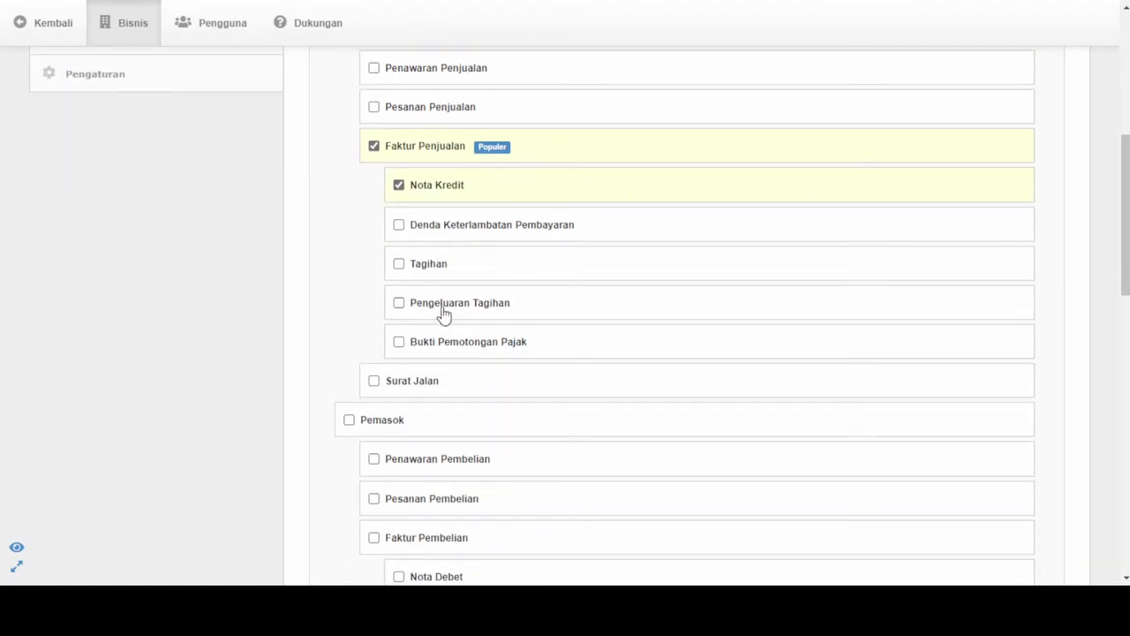
scroll(460, 356, "down", 1)
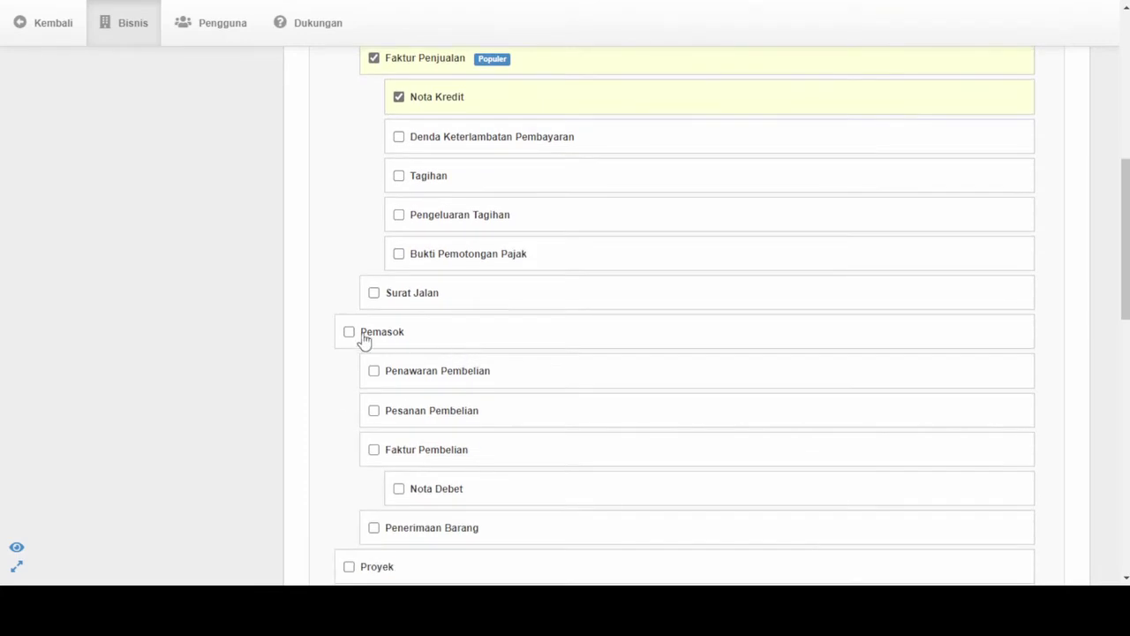
left_click(350, 337)
scroll(353, 335, "down", 1)
scroll(393, 375, "down", 1)
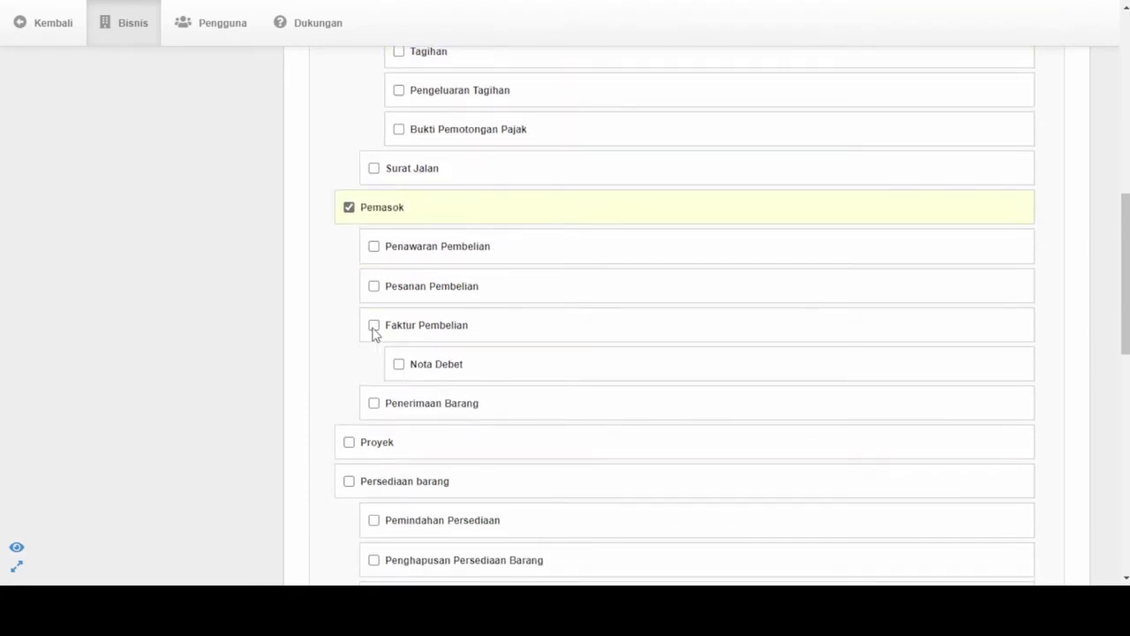
left_click(374, 325)
left_click(399, 364)
Step: Enable the Persediaan barang module and save the module selection
scroll(397, 370, "down", 1)
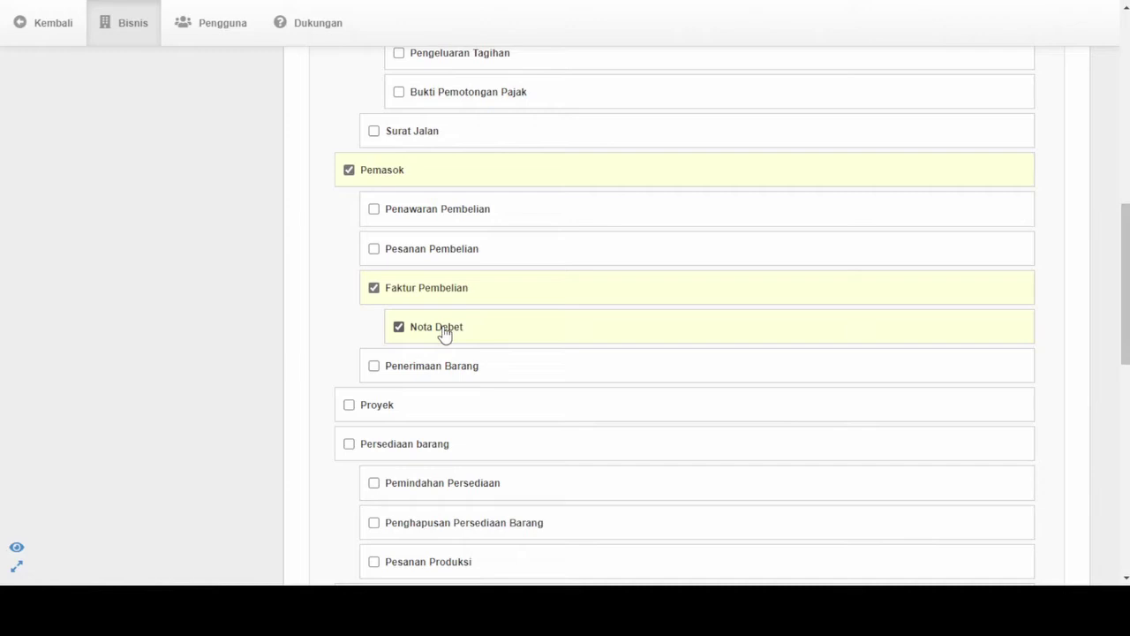
scroll(446, 327, "down", 3)
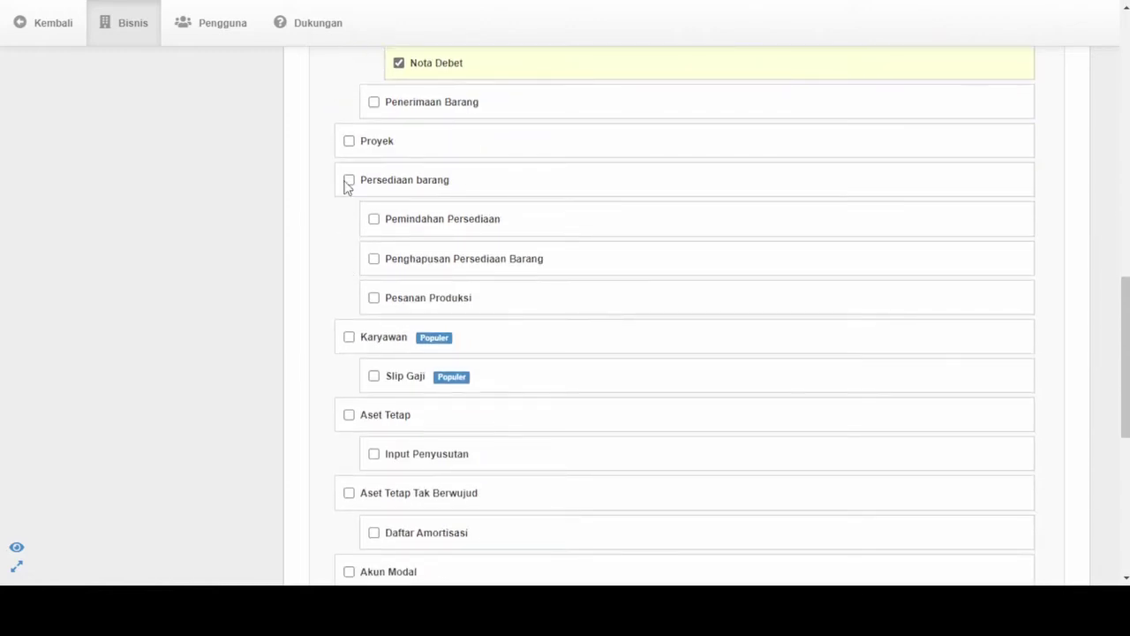
left_click(348, 181)
scroll(433, 270, "down", 1)
scroll(435, 269, "down", 2)
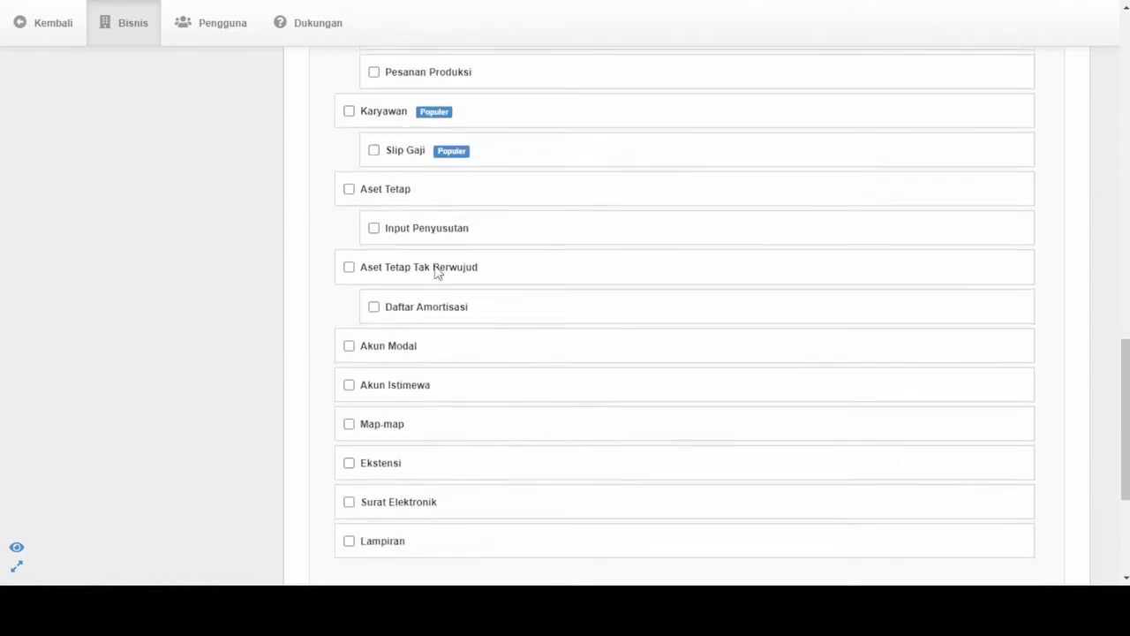
scroll(435, 269, "down", 2)
left_click(389, 411)
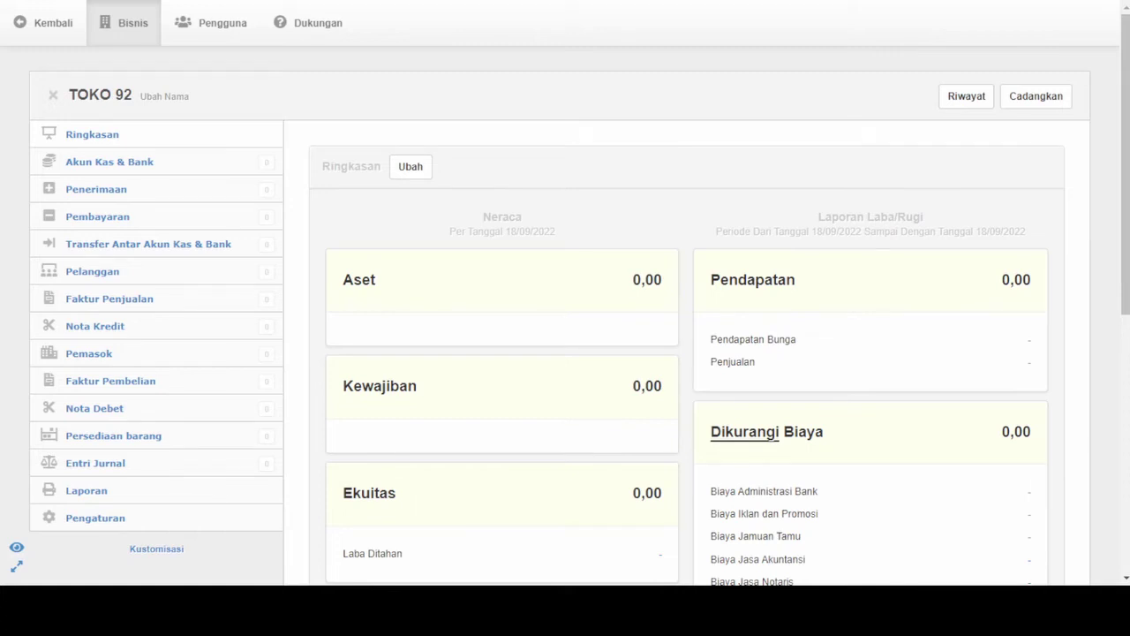
Step: Create a cash account named Kas with an opening balance of 15000000
key("alt+Tab")
left_click(126, 171)
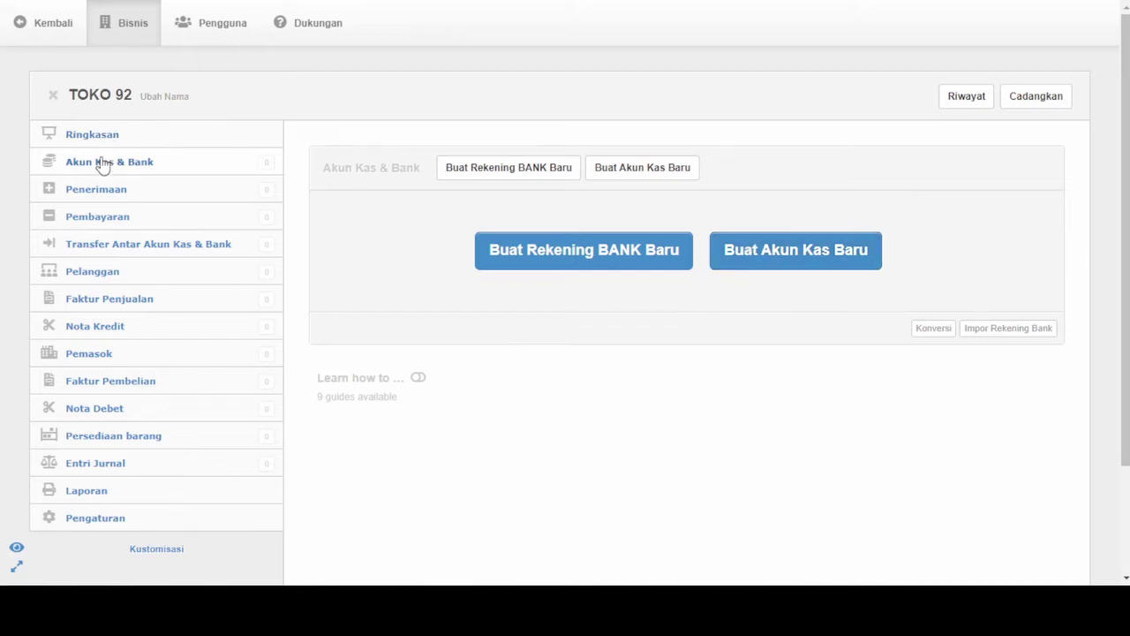
left_click(797, 256)
left_click(417, 289)
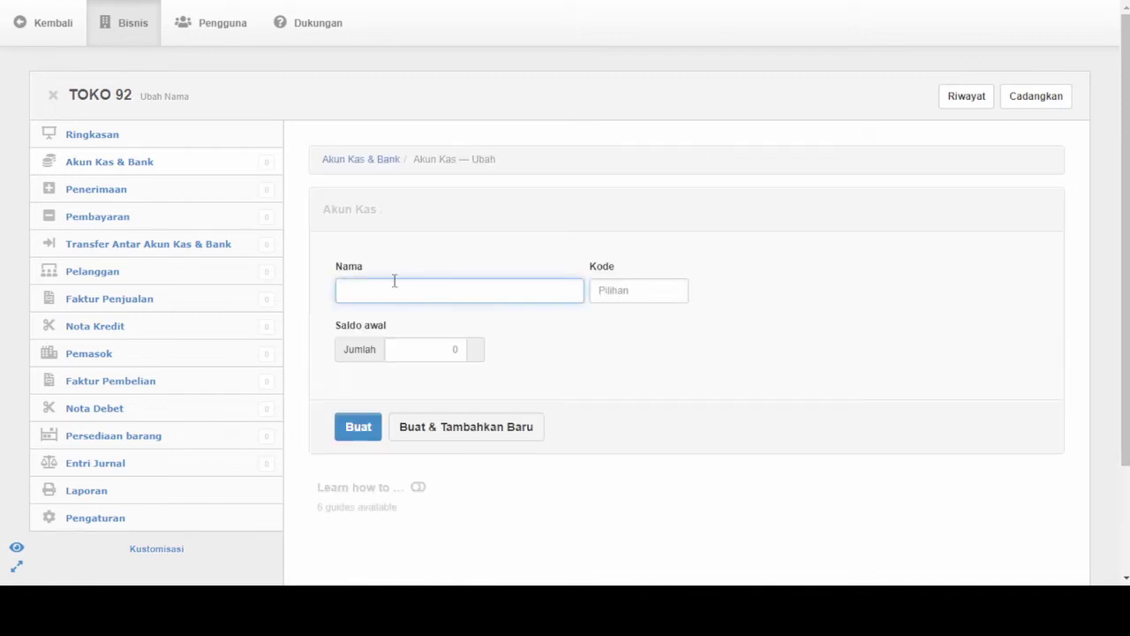
type("Kas")
left_click(610, 302)
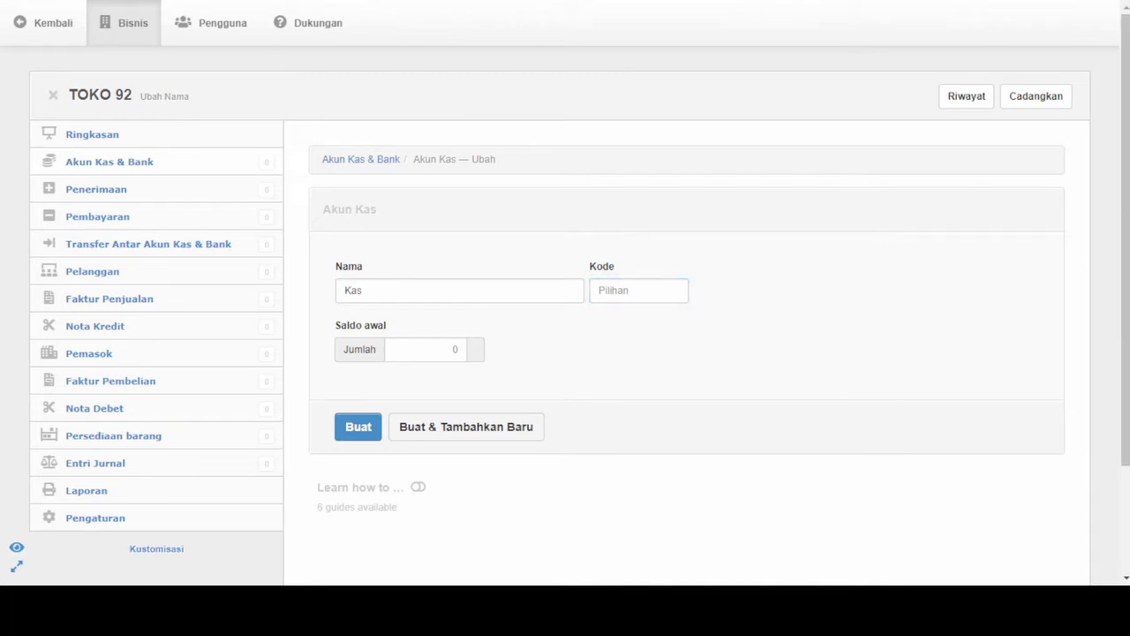
key("alt+Tab")
key("Tab")
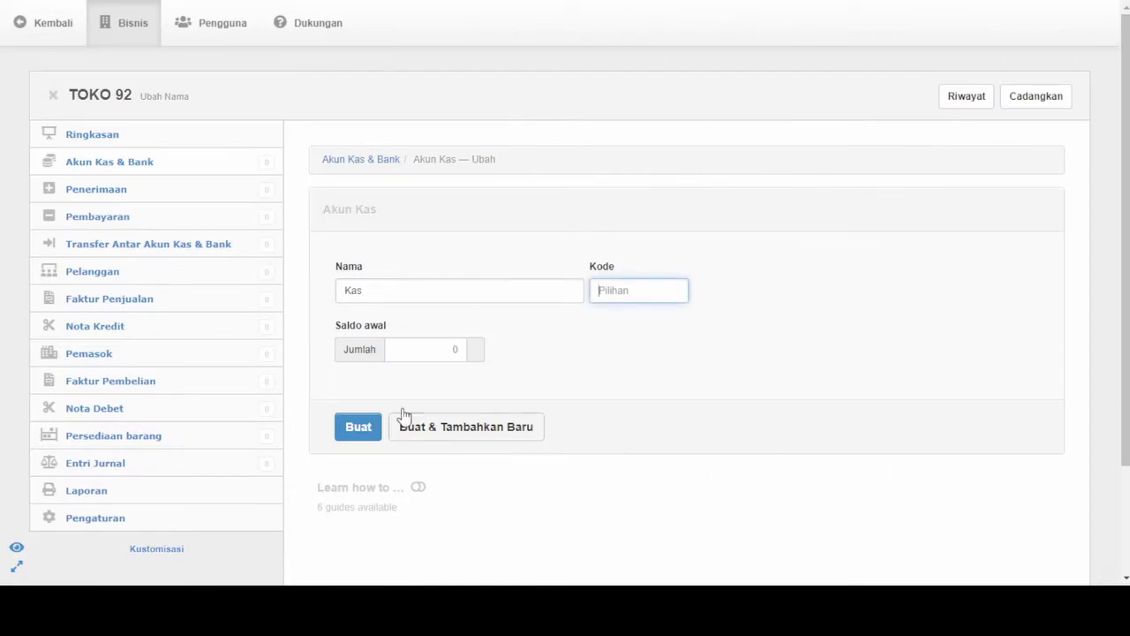
left_click(452, 351)
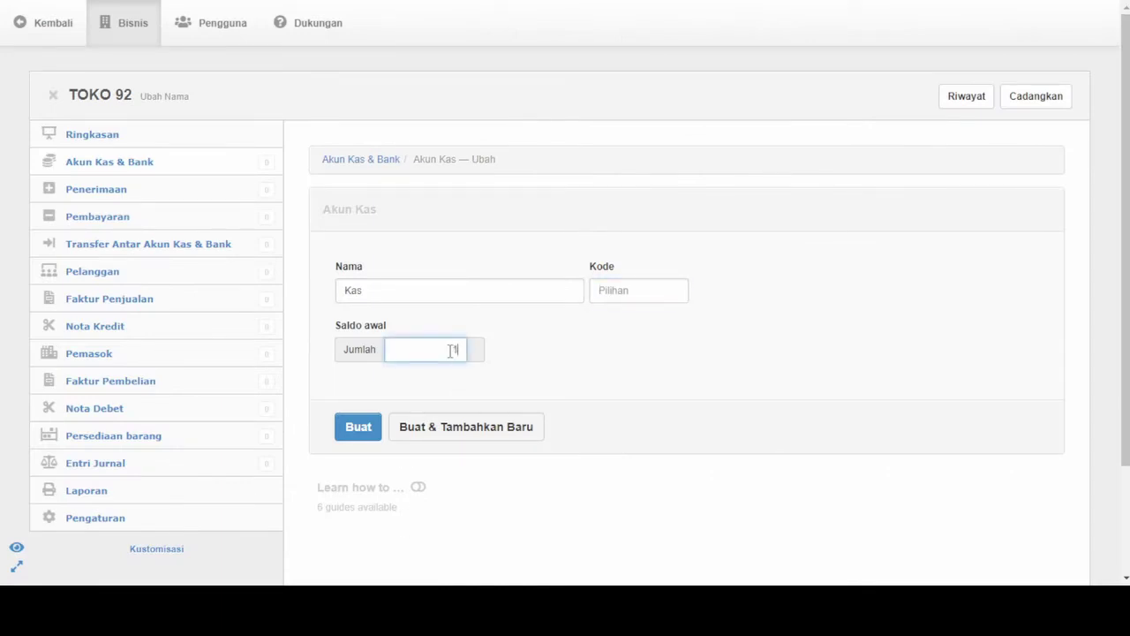
type("15000000")
left_click(361, 431)
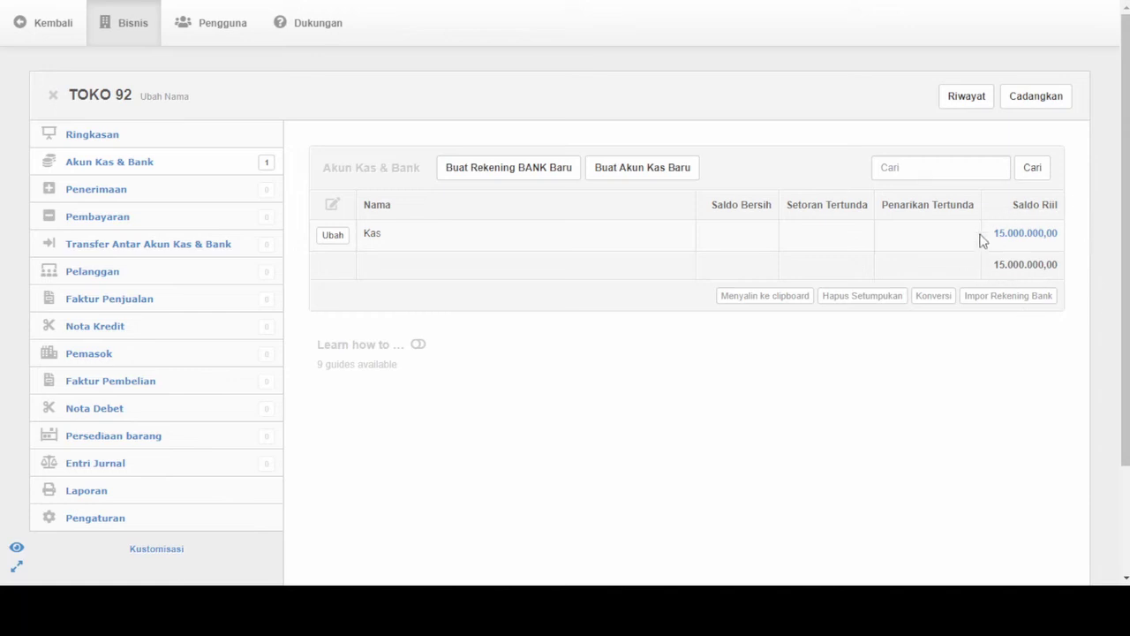
Step: Check the asset and equity balances in the business summary (Ringkasan)
left_click(83, 144)
scroll(580, 323, "down", 2)
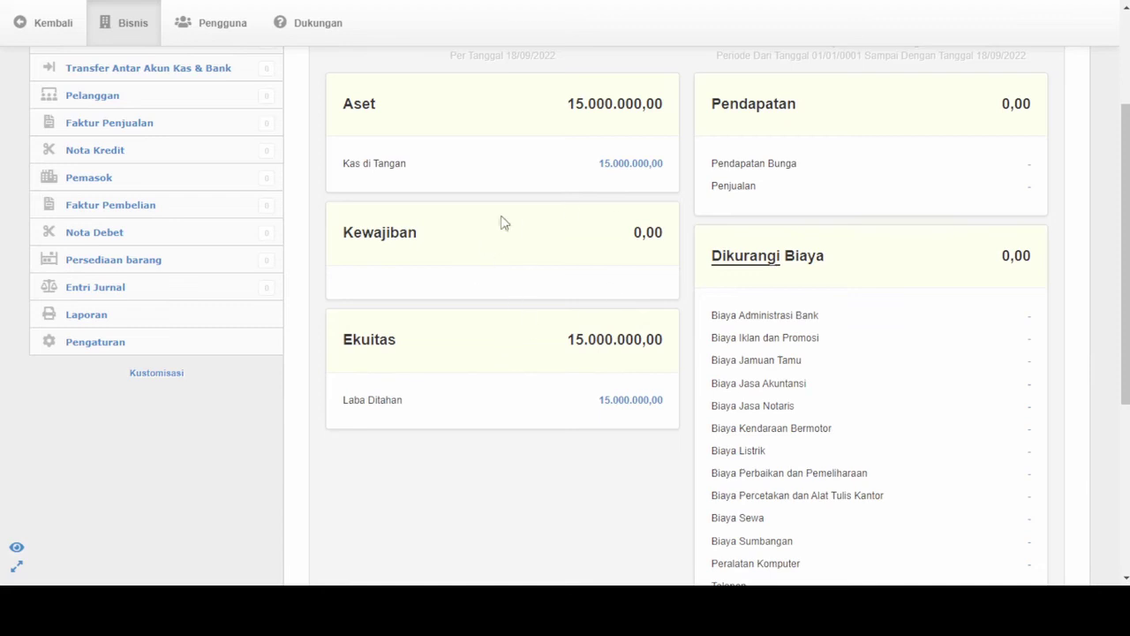
scroll(566, 305, "up", 1)
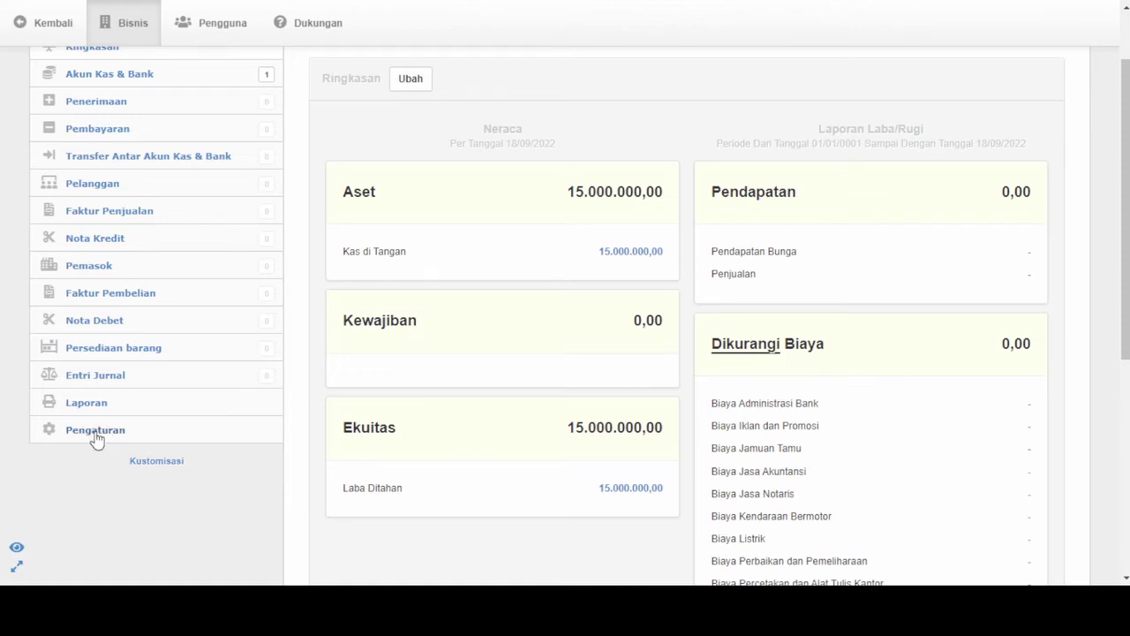
Step: Start a new balance sheet account named Piutang in the chart of accounts (Kode Akun Perkiraan)
left_click(95, 430)
scroll(604, 340, "down", 1)
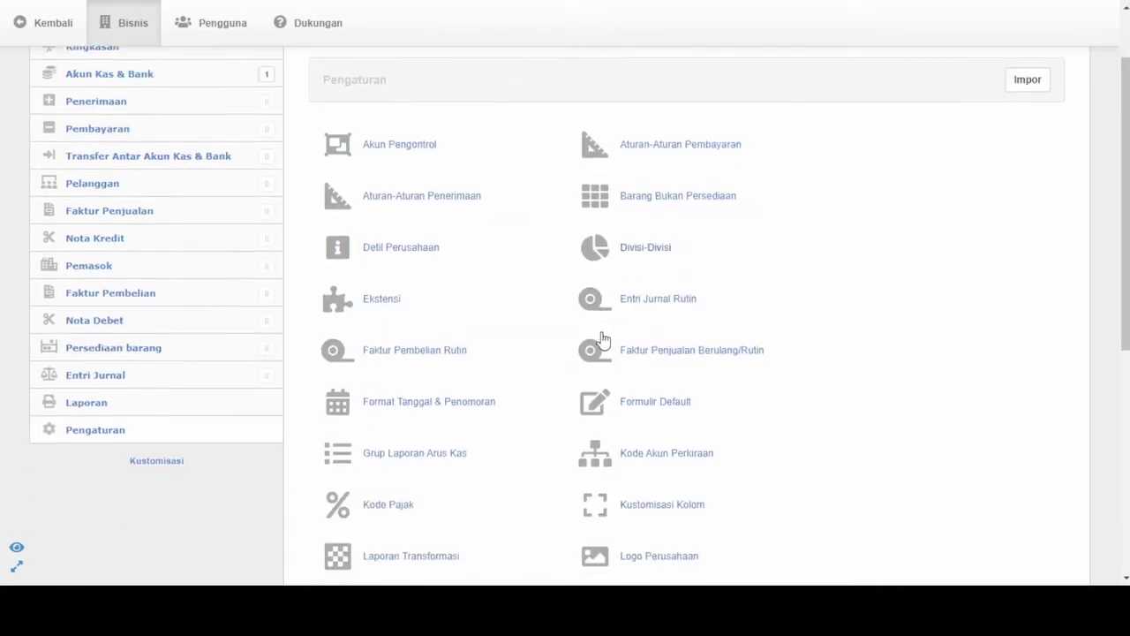
scroll(604, 341, "down", 1)
left_click(643, 382)
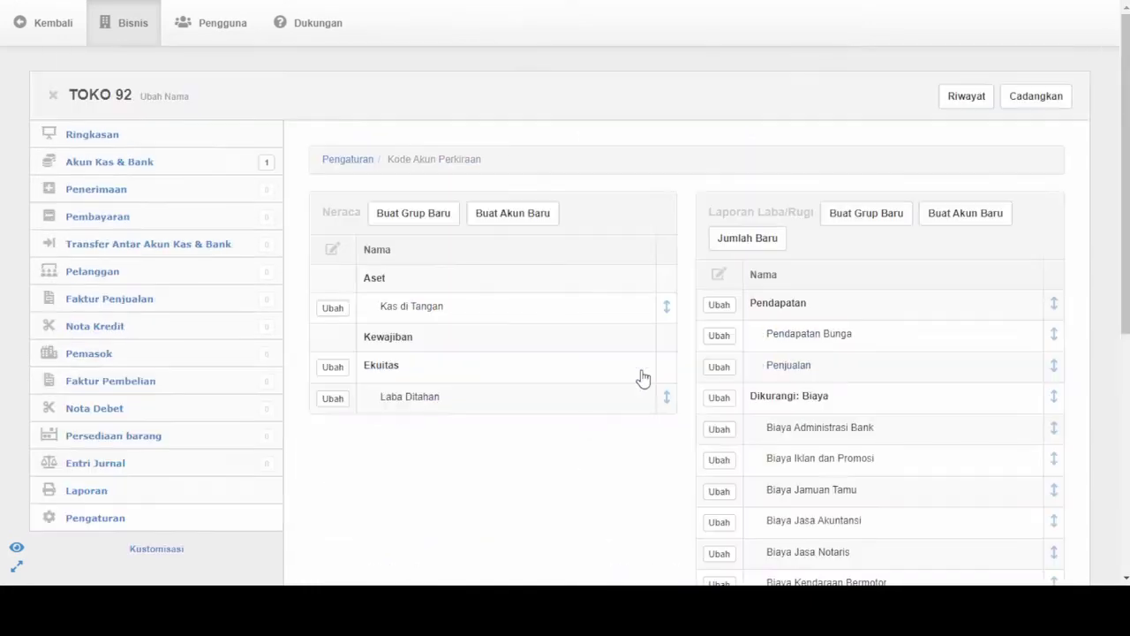
left_click(511, 219)
left_click(428, 282)
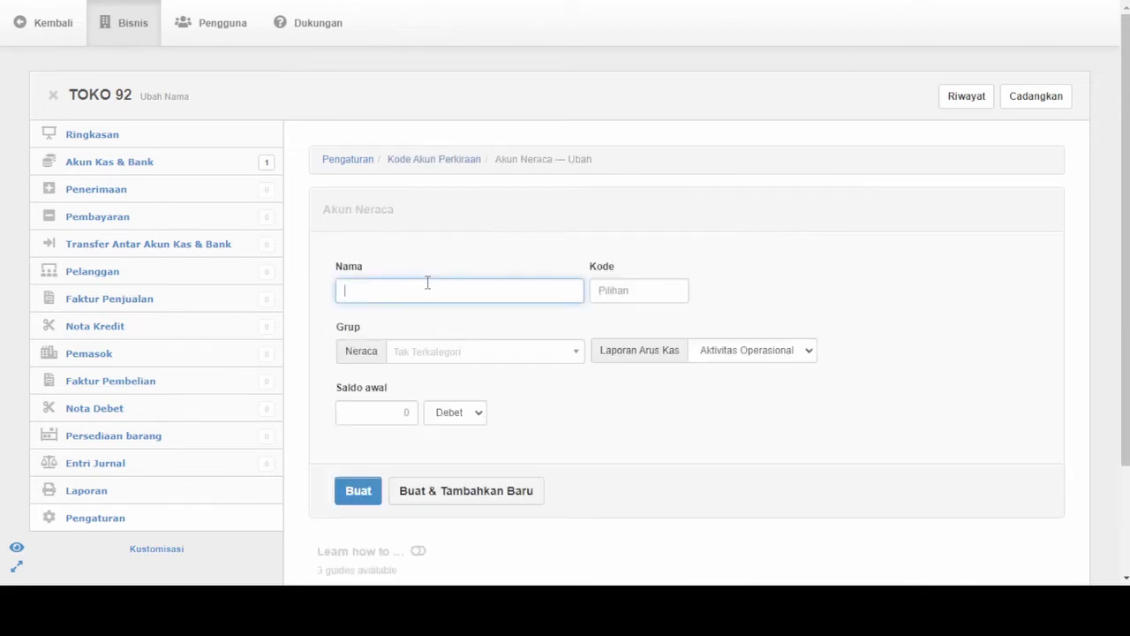
type("Piutang")
key("Tab")
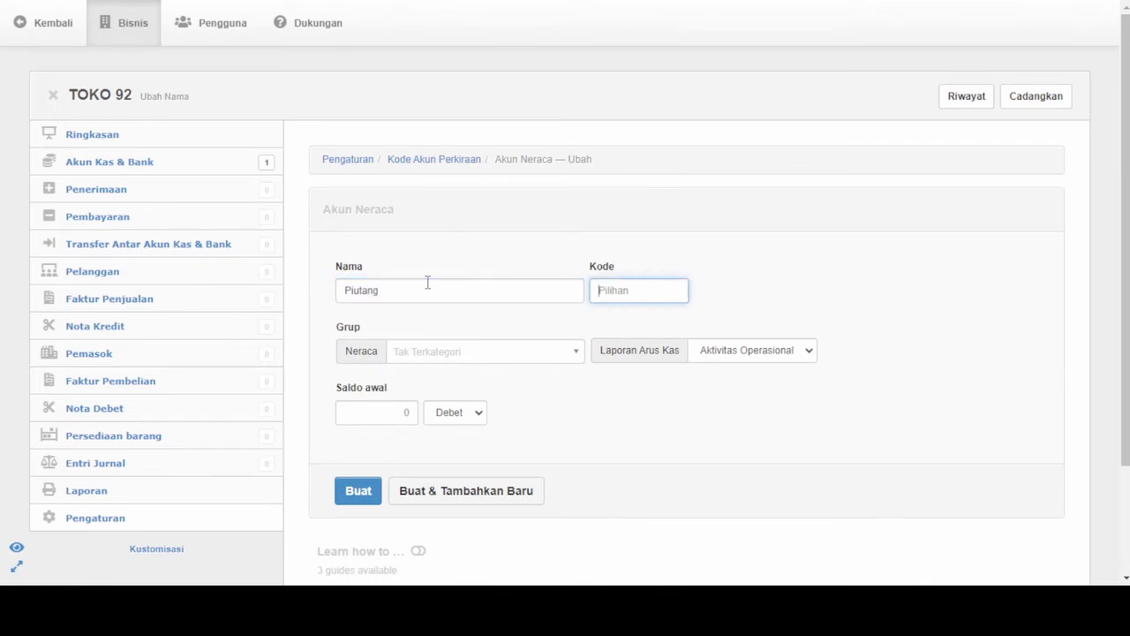
Step: Assign the Piutang account to the Aset group, set its opening balance to 6000000 and create it
left_click(532, 351)
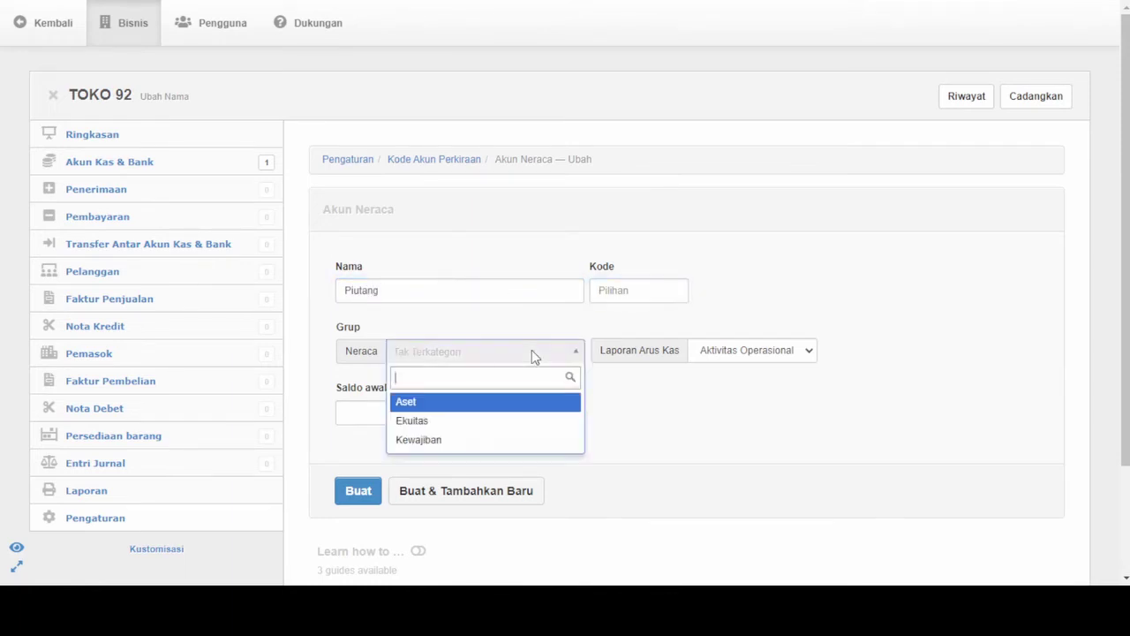
left_click(474, 406)
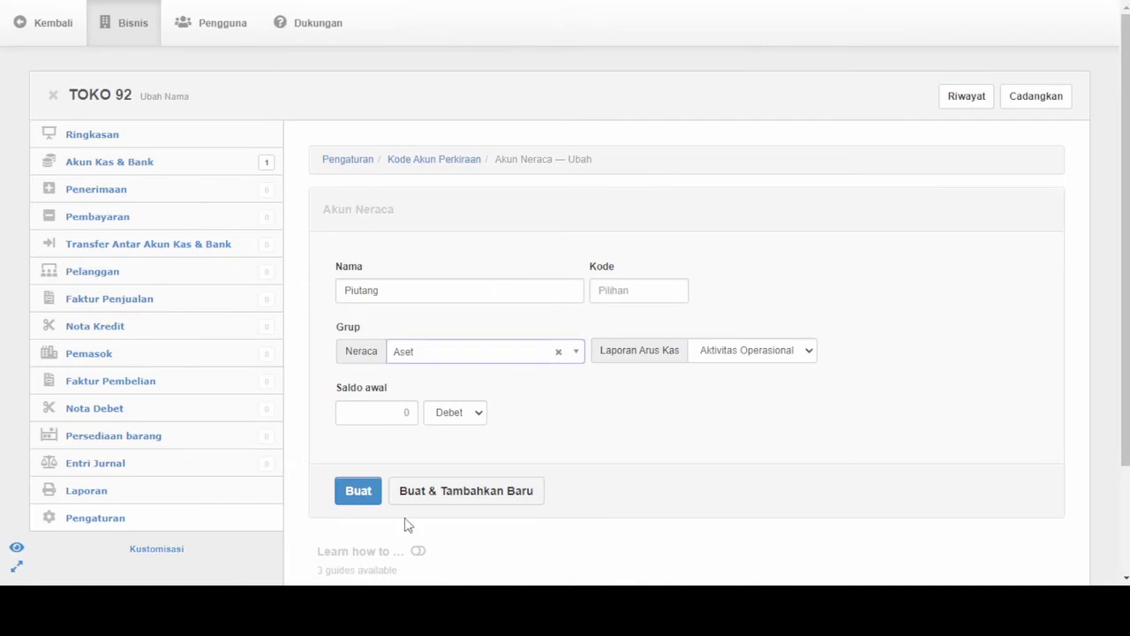
left_click(402, 413)
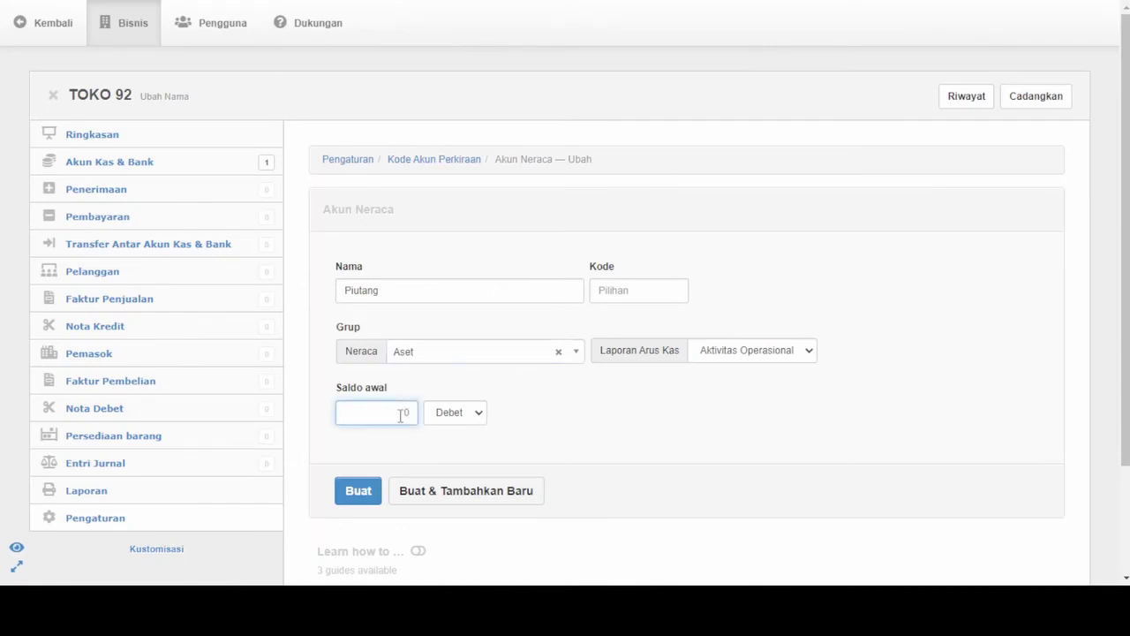
type("6000000")
left_click(359, 500)
left_click(359, 491)
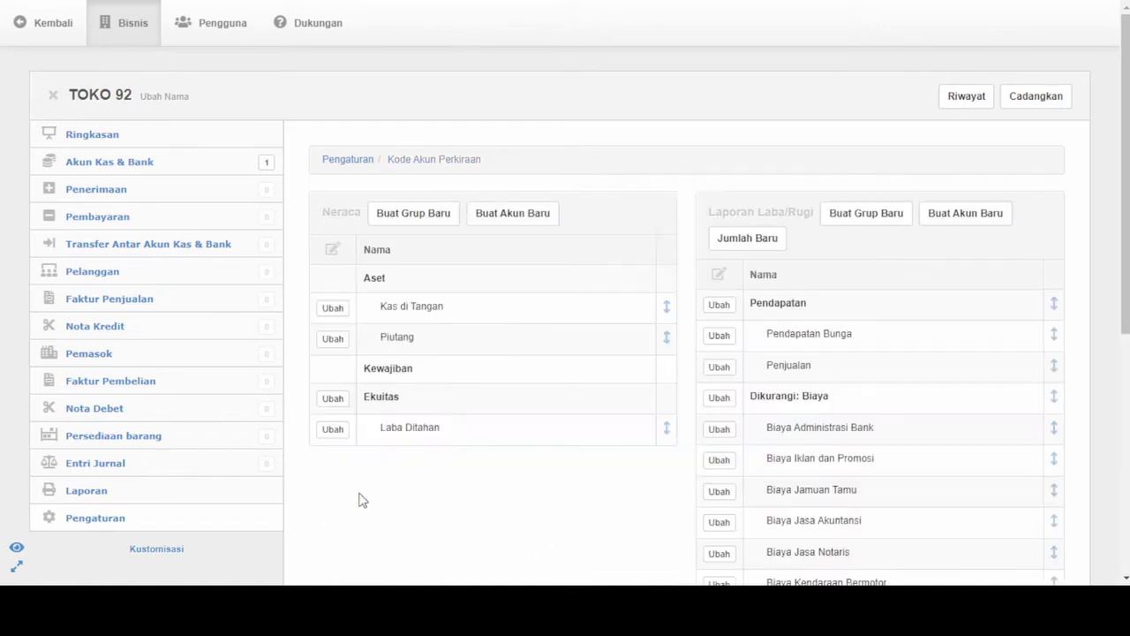
Step: Check the balances in the business summary (Ringkasan) and view the Persediaan sheet in the Excel workbook
left_click(92, 135)
scroll(767, 479, "down", 1)
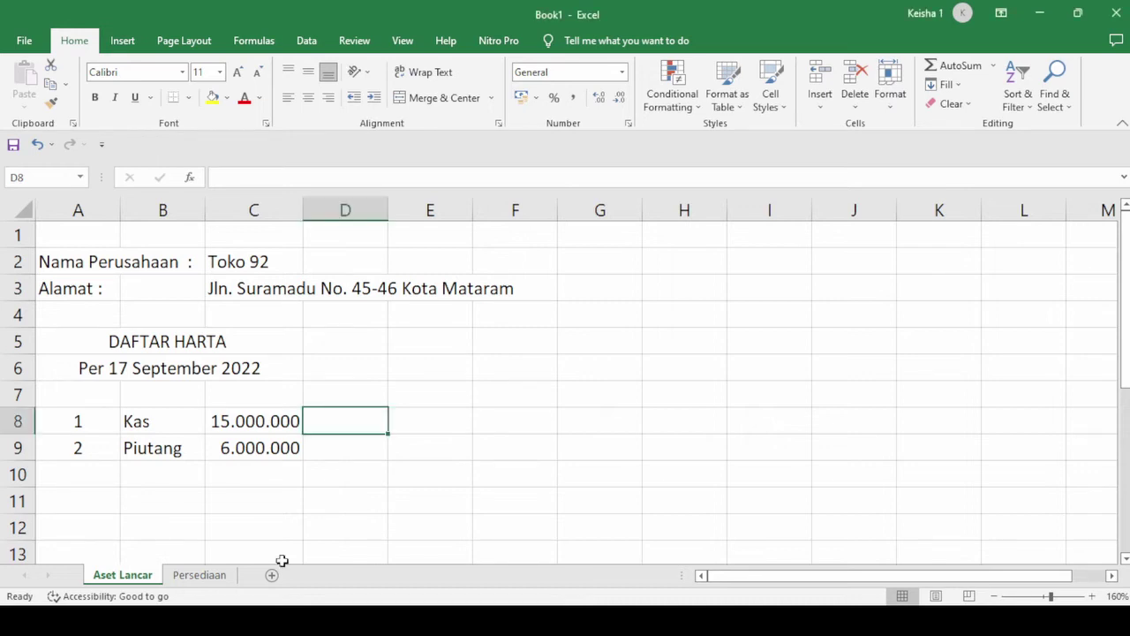
left_click(199, 575)
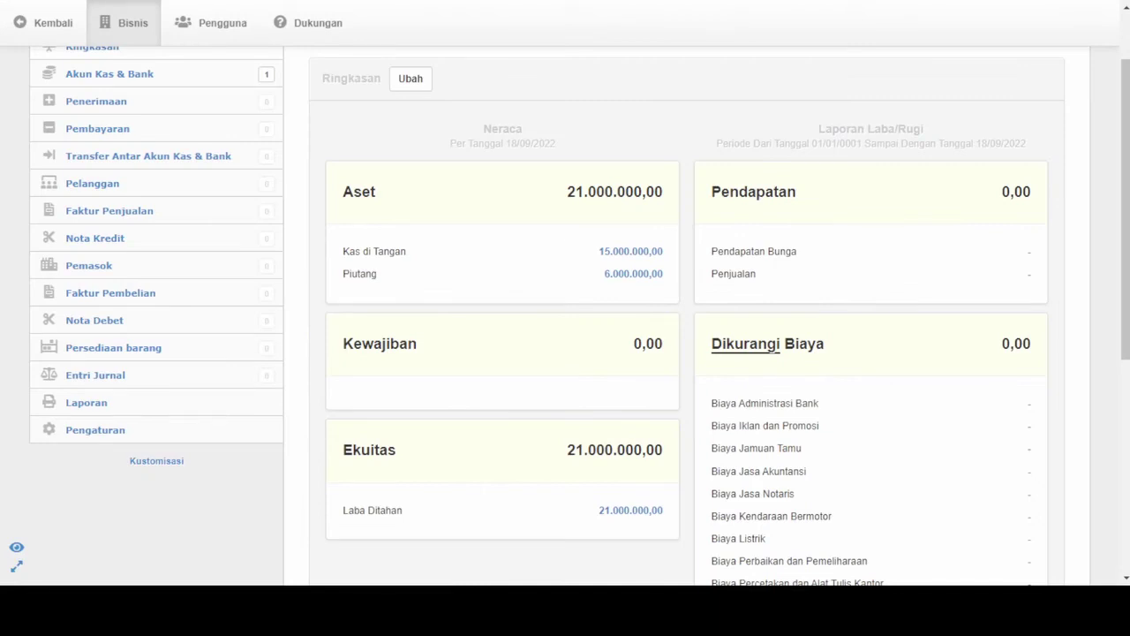
Step: Start a new inventory item in Persediaan barang and copy the item code 1KSPTH into it from the Excel inventory list
scroll(565, 318, "up", 1)
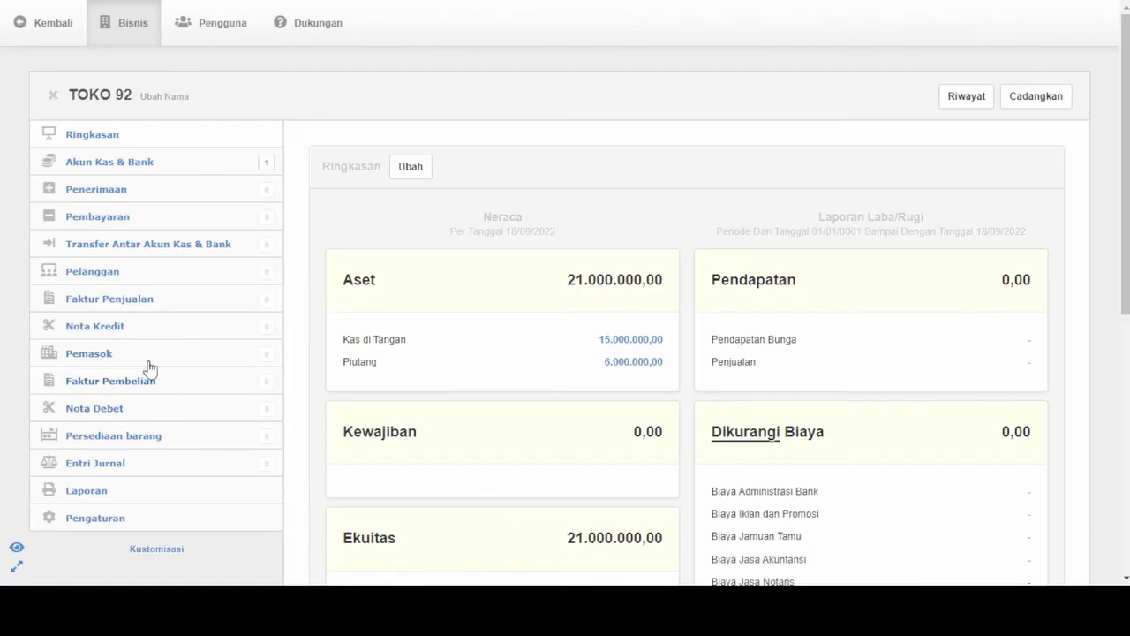
left_click(125, 444)
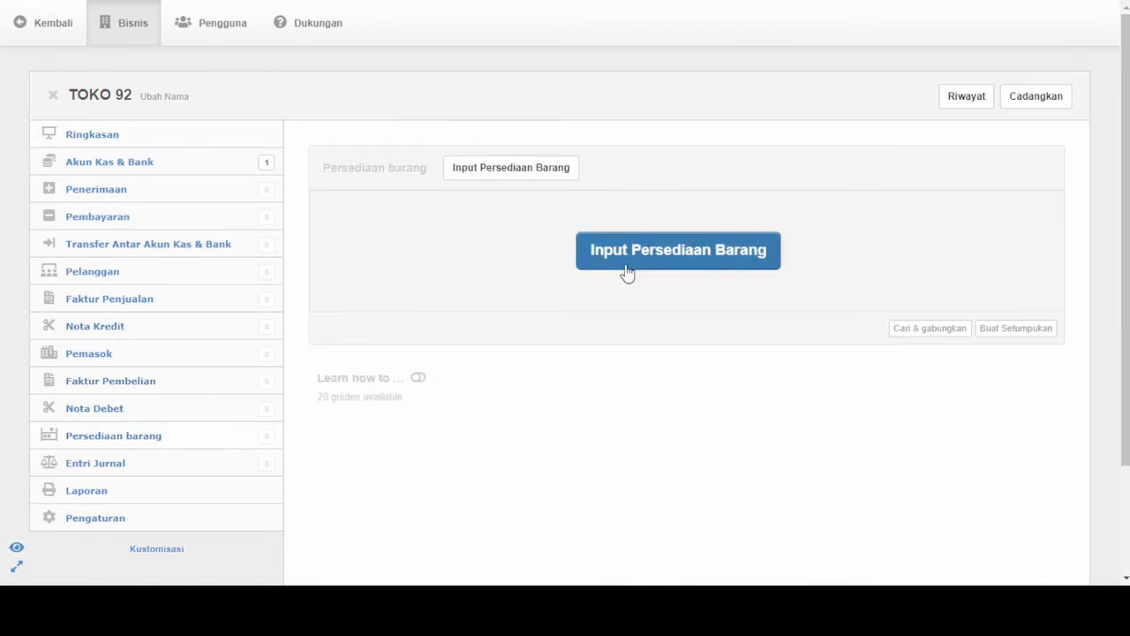
left_click(668, 254)
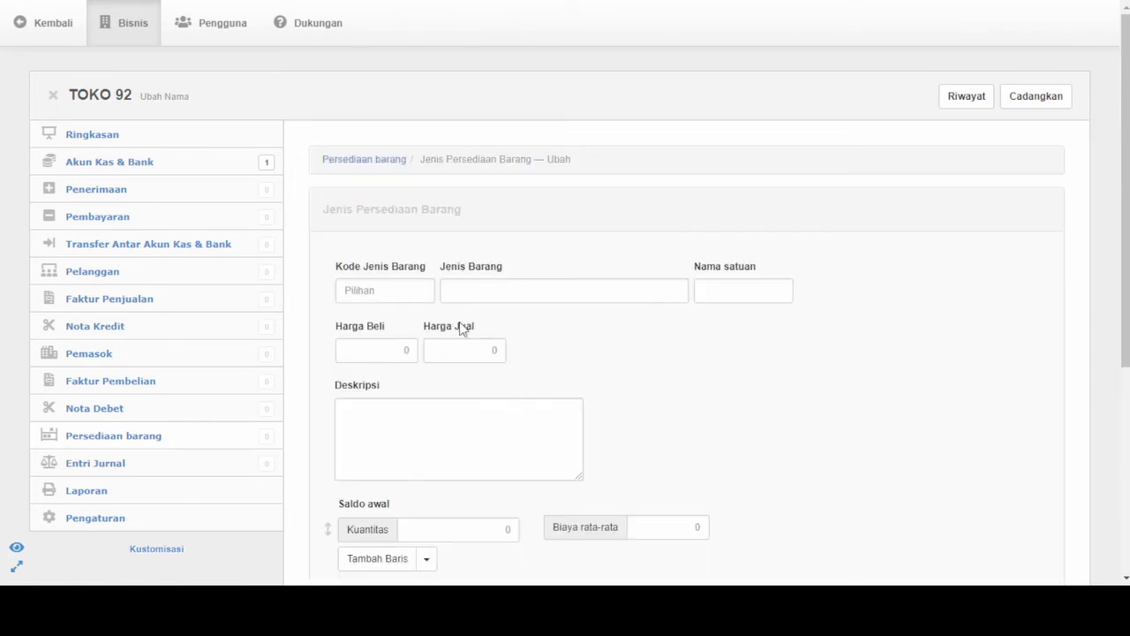
scroll(503, 349, "down", 1)
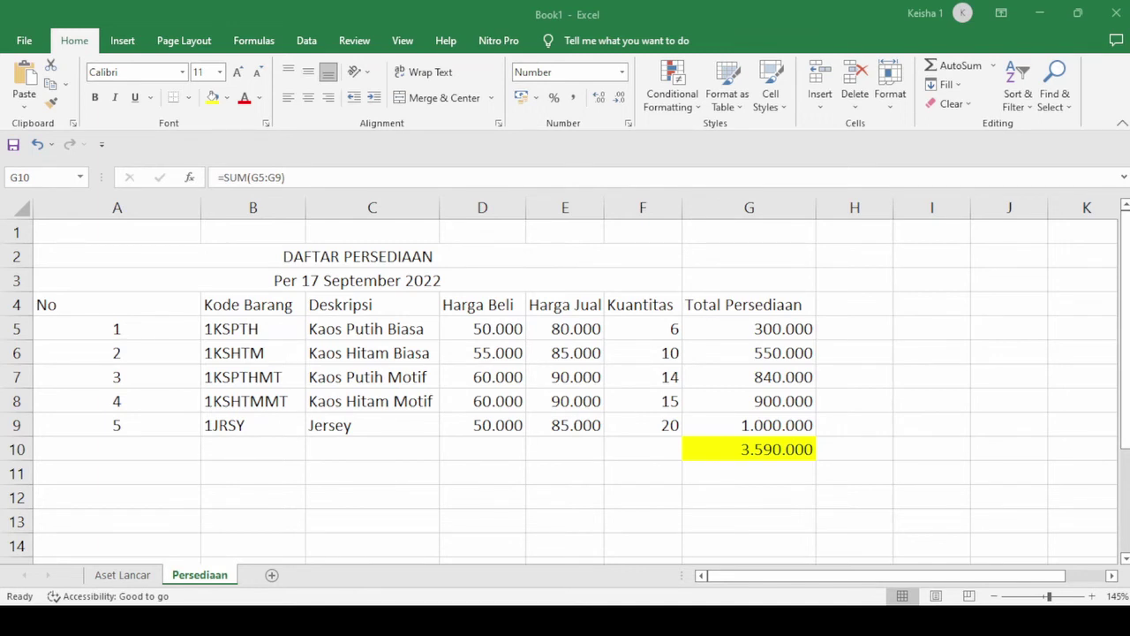
left_click(216, 327)
key("ctrl+c")
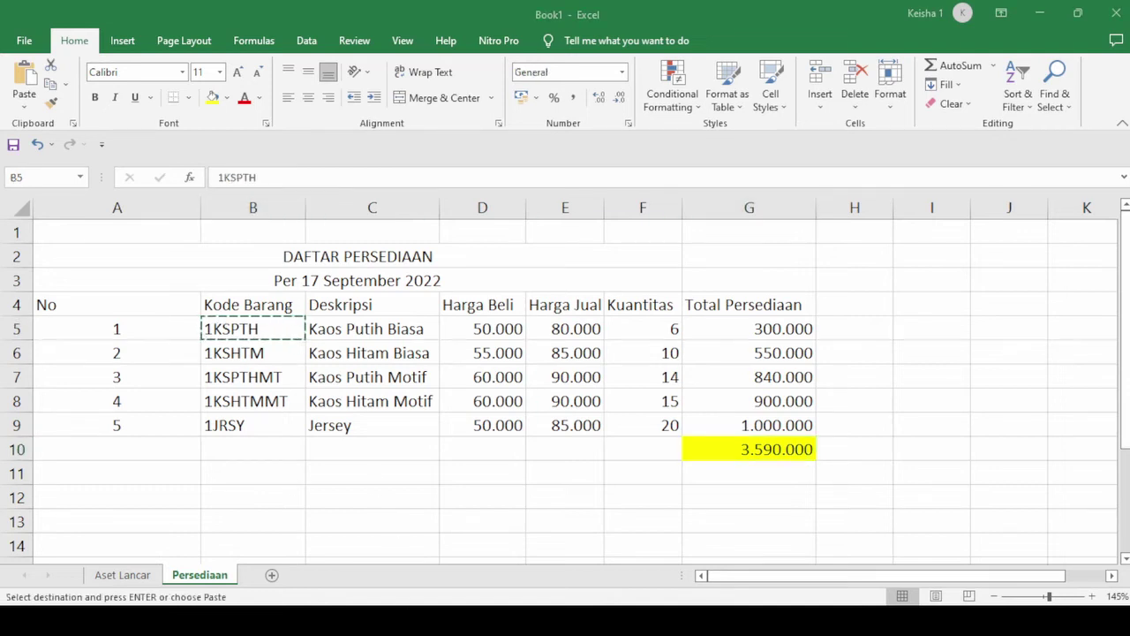
key("alt+Tab")
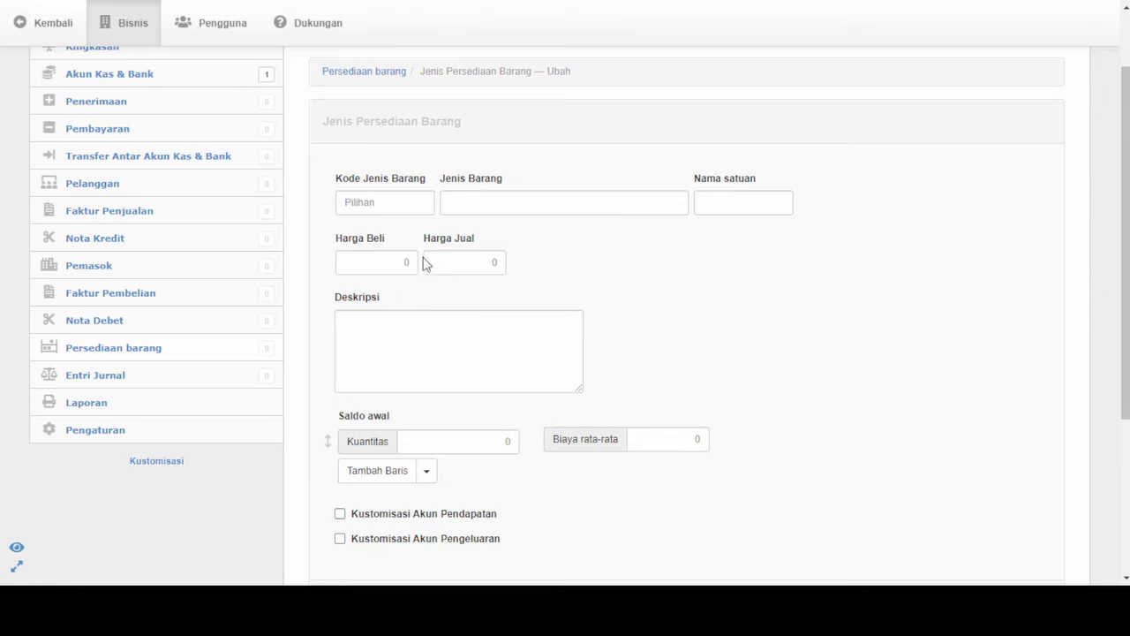
left_click(397, 203)
key("ctrl+v")
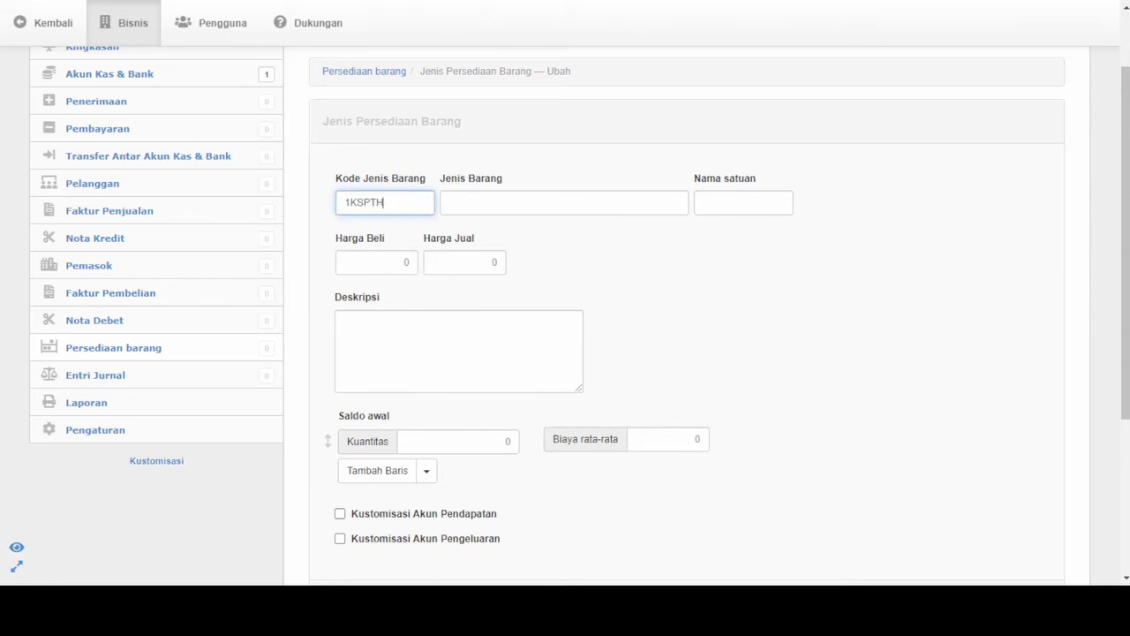
Step: Copy the item name Kaos Putih Biasa from the Excel list into Jenis Barang and set the unit name to Pcs
key("alt+Tab")
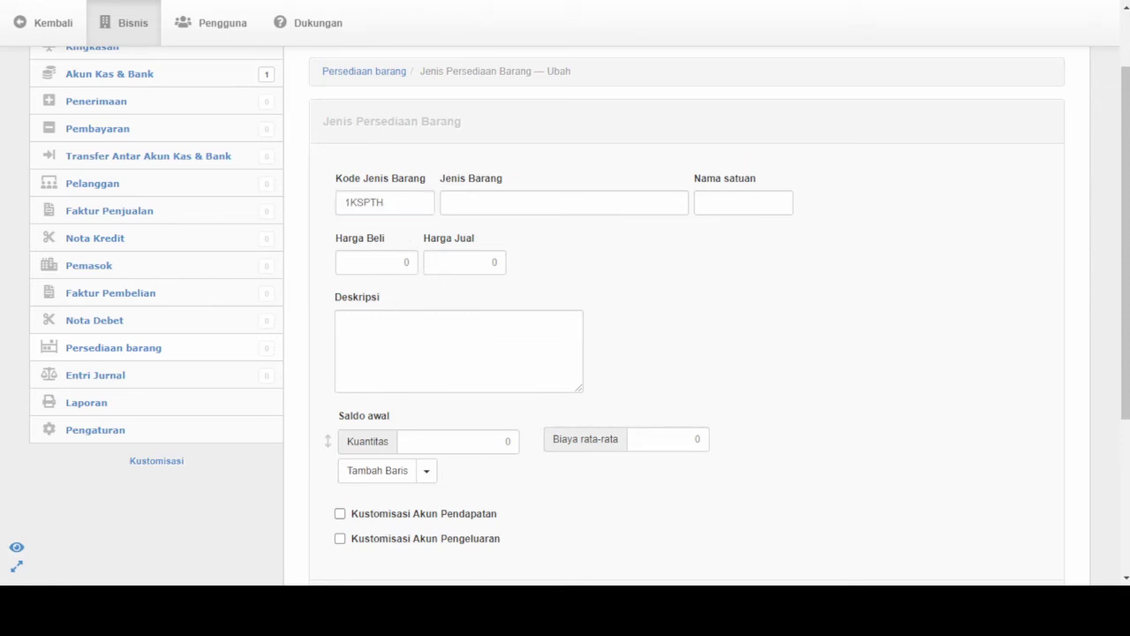
key("alt+Tab")
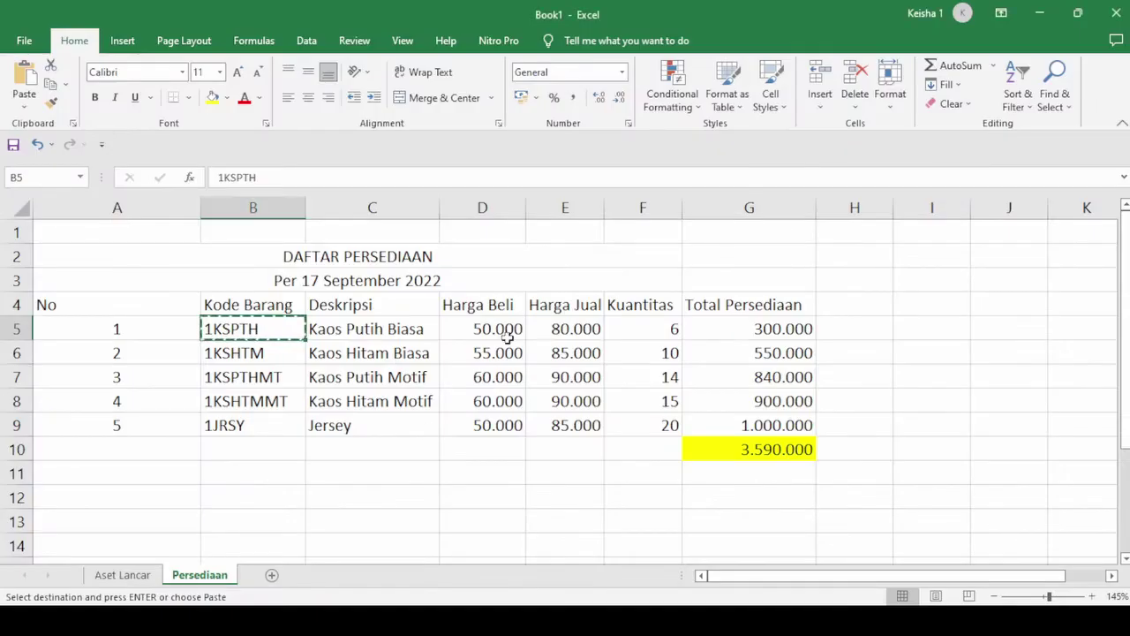
left_click(375, 332)
key("ctrl+c")
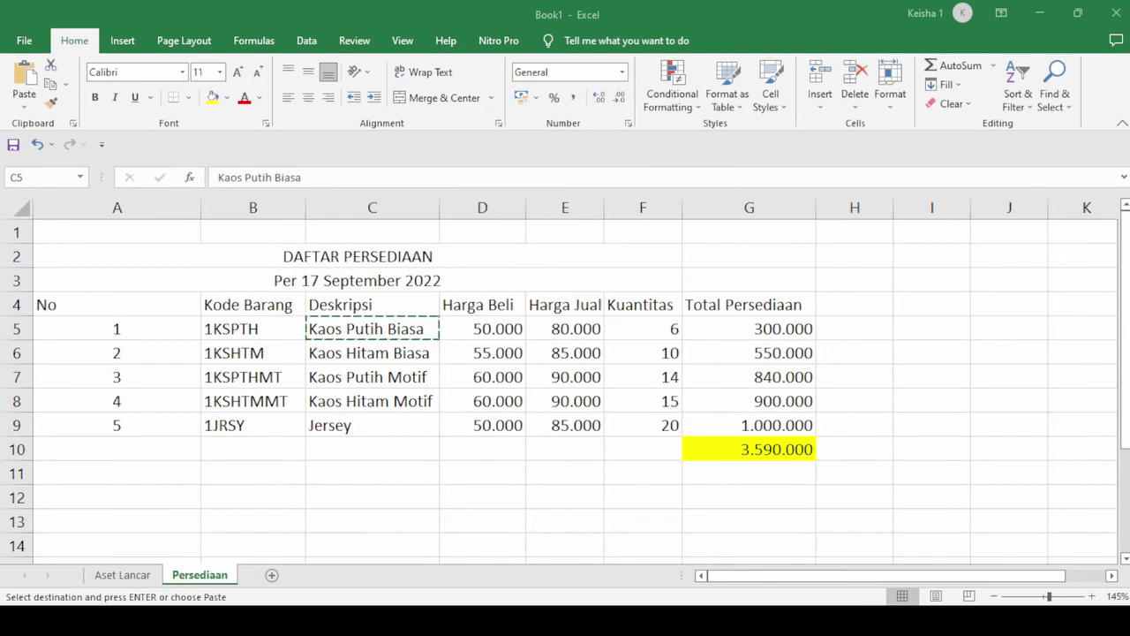
key("alt+Tab")
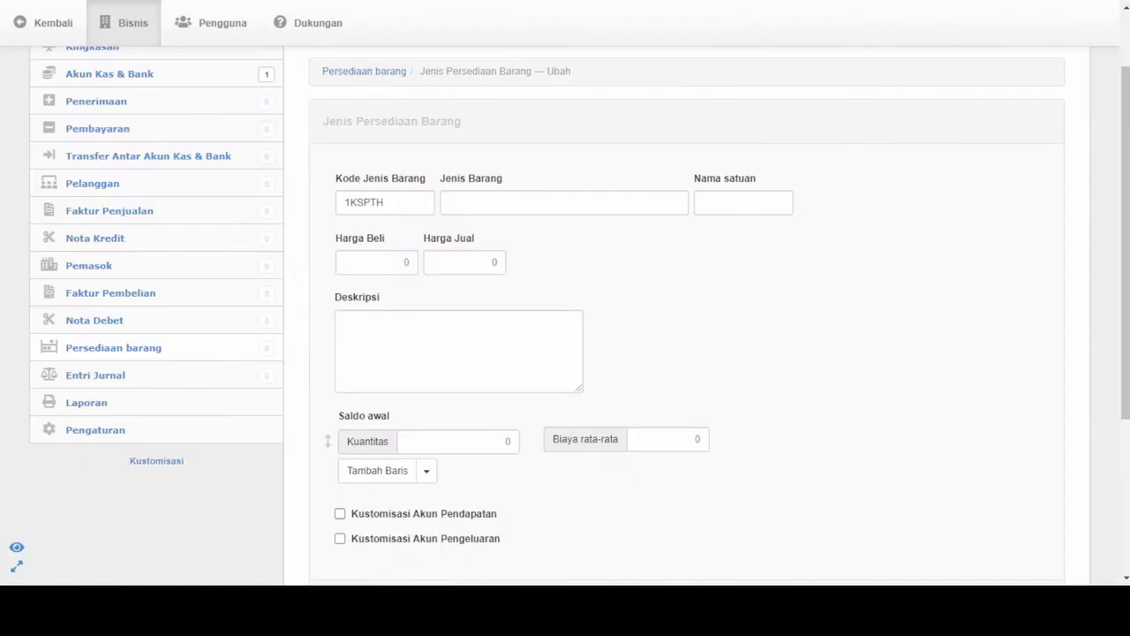
left_click(516, 211)
key("ctrl+v")
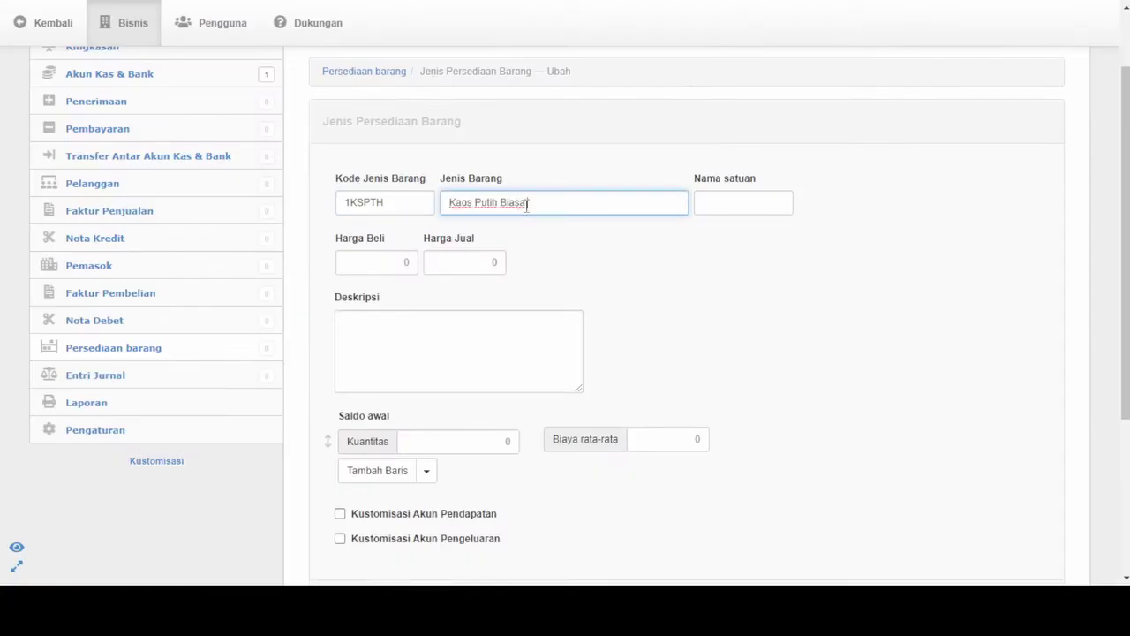
left_click(710, 208)
type("Pcs")
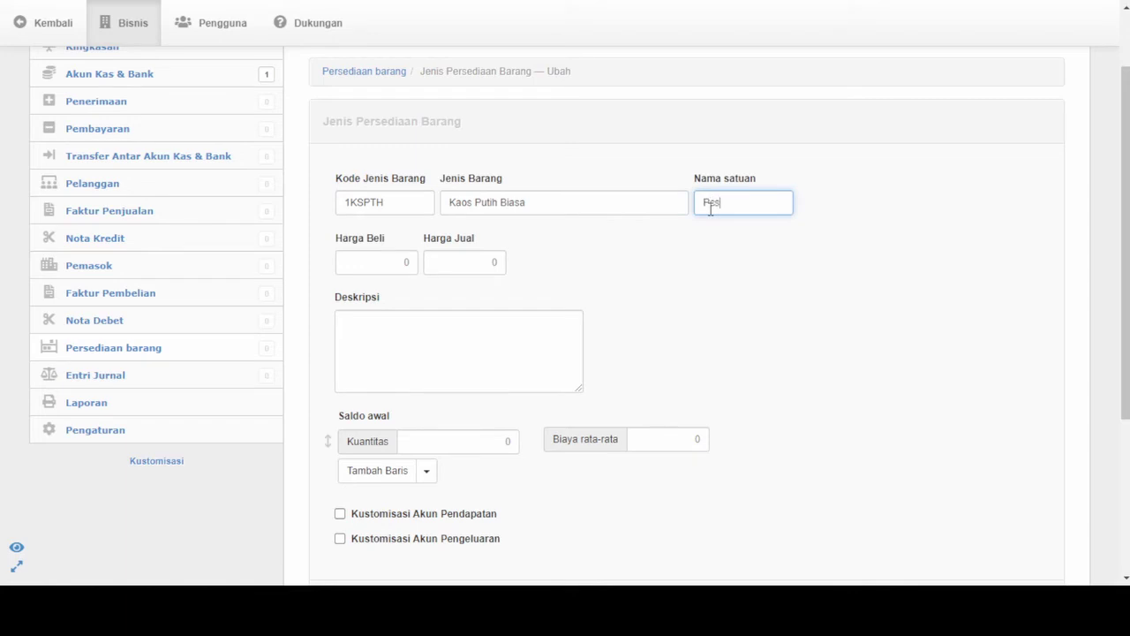
Step: Set the item's purchase price to 50000 and selling price to 80000, following the Excel inventory list
left_click(383, 269)
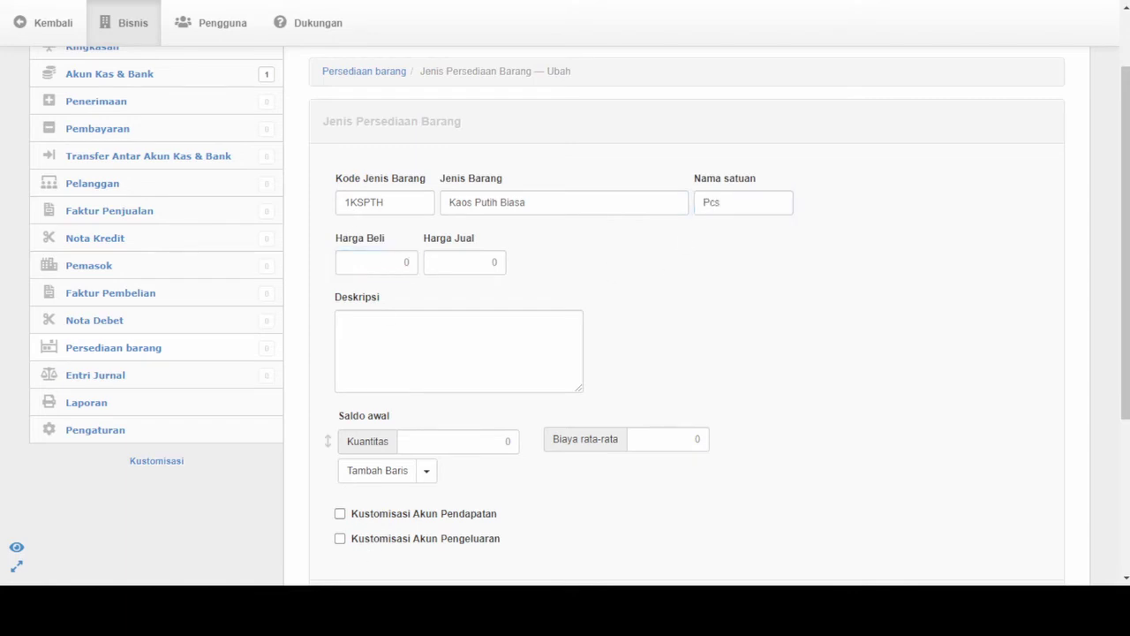
key("alt+Tab")
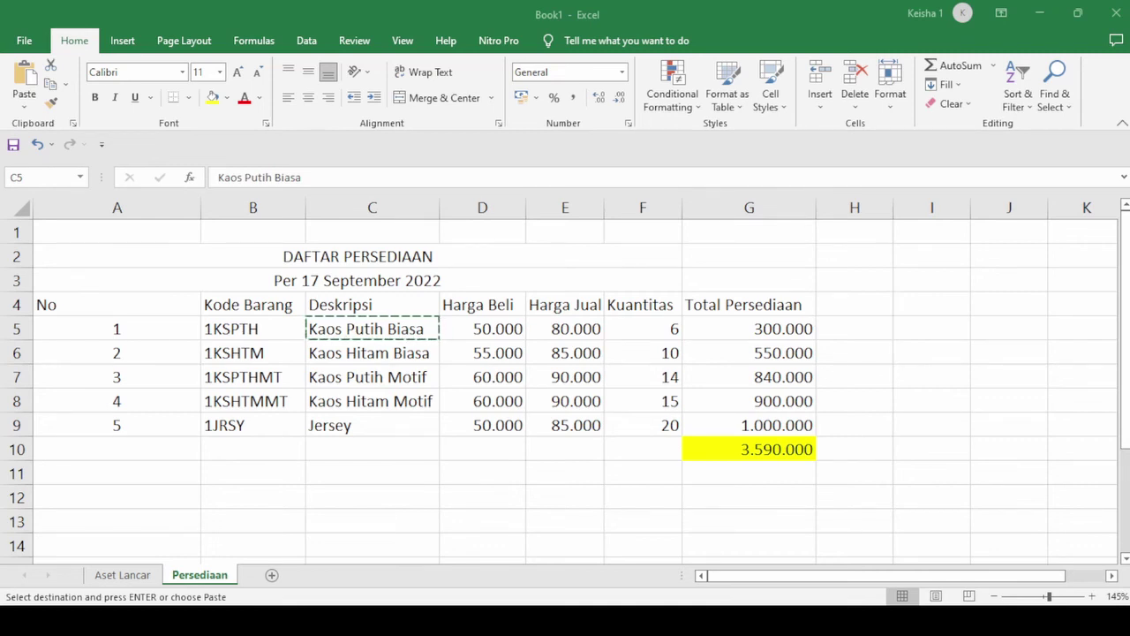
key("alt+Tab")
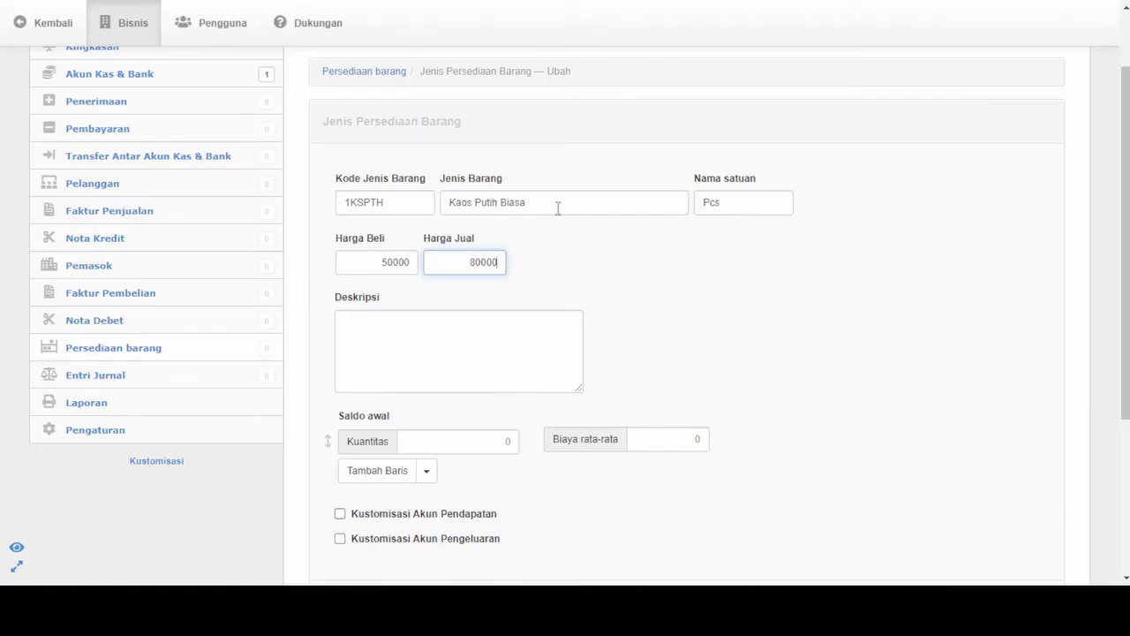
Step: Copy the item name Kaos Putih Biasa into the item's description
left_click_drag(552, 204, 323, 156)
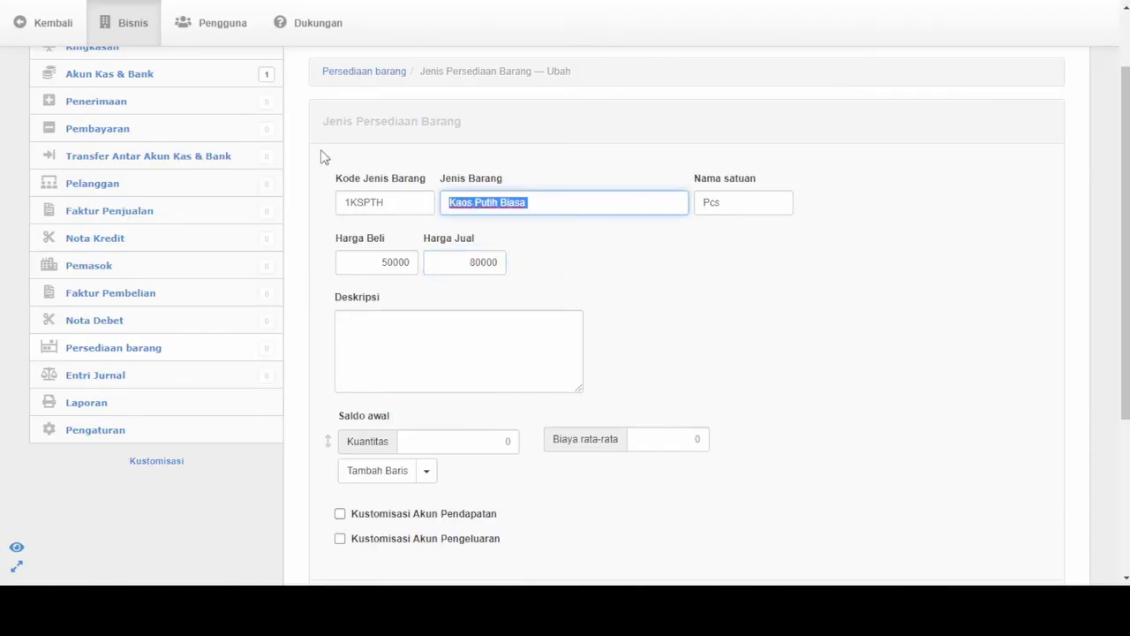
left_click(403, 334)
key("ctrl+v")
scroll(442, 397, "down", 2)
scroll(460, 432, "down", 1)
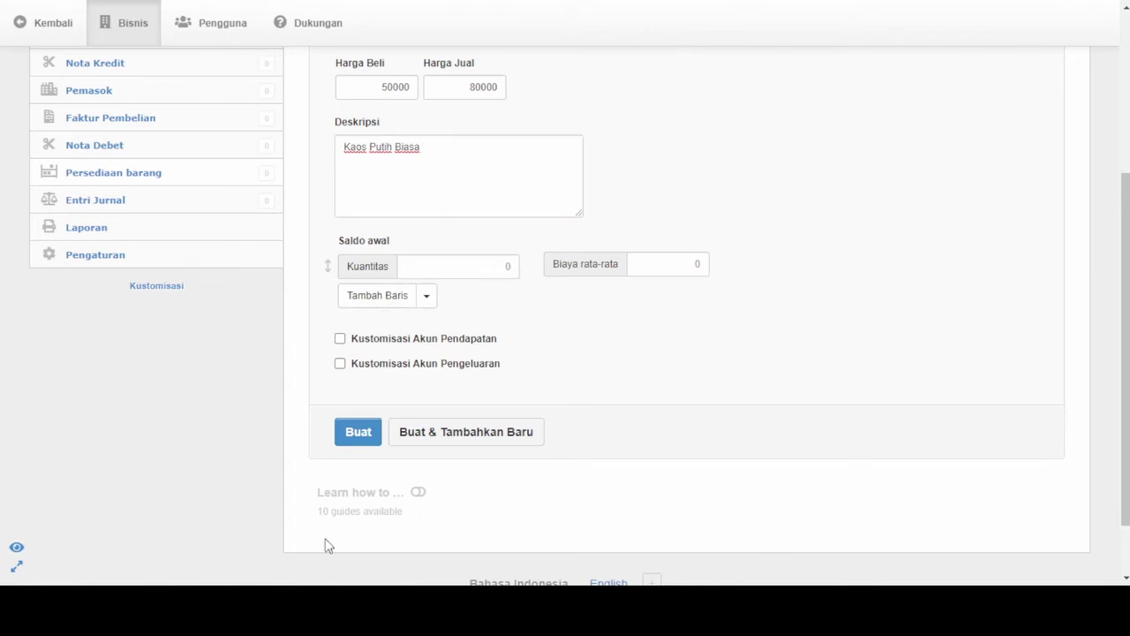
Step: Set the item's opening balance to a quantity of 6 at an average cost of 50000 and create the item
key("alt+Tab")
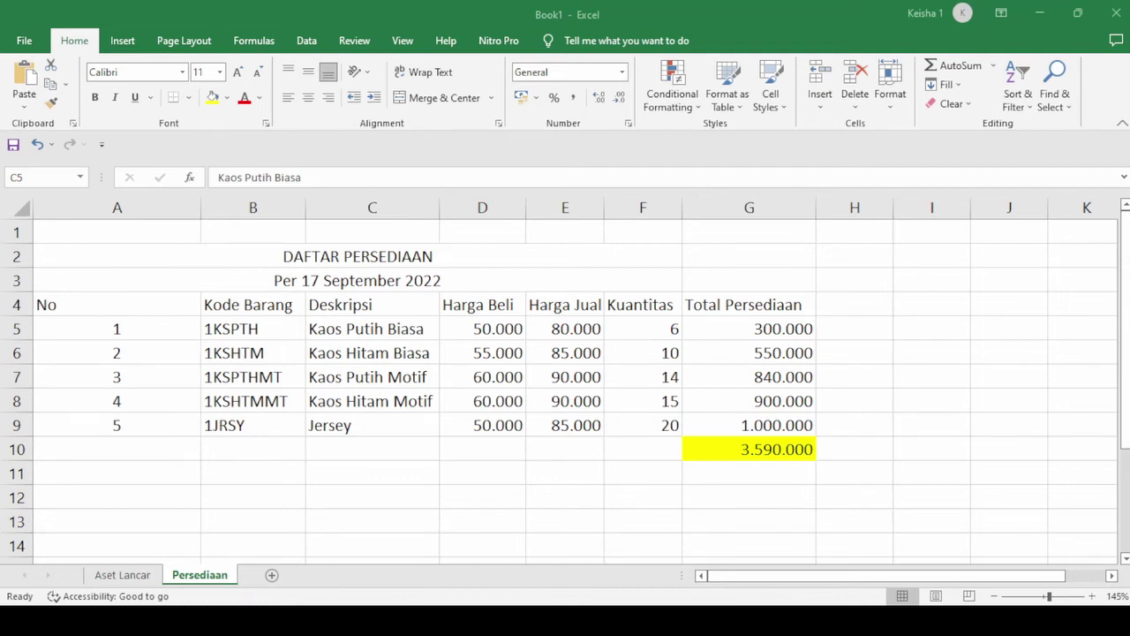
key("alt+Tab")
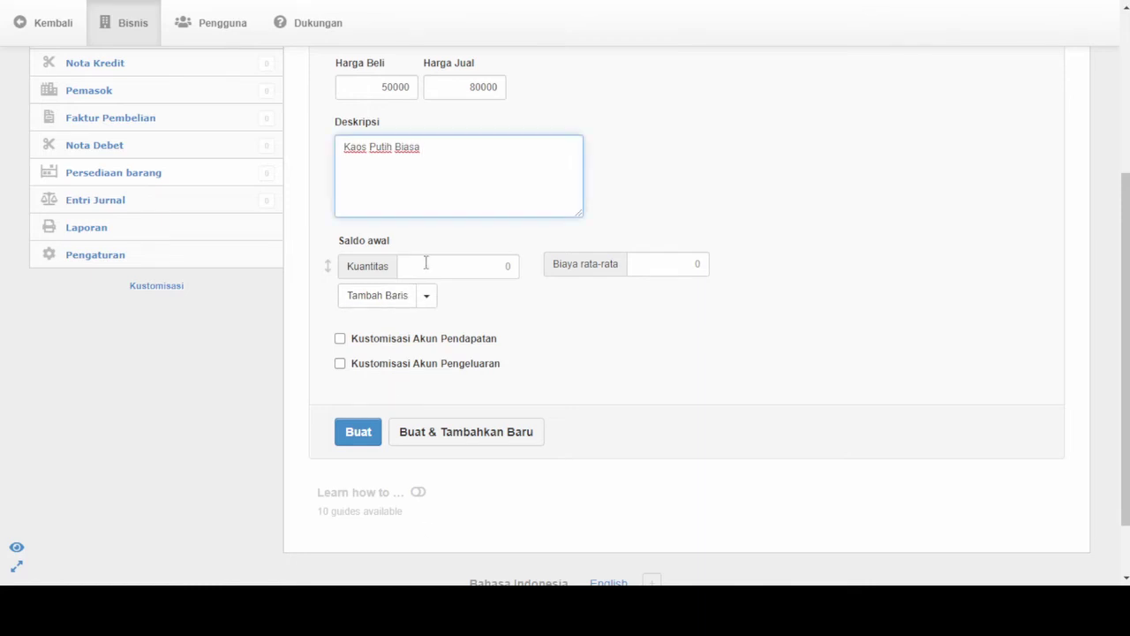
left_click(464, 266)
key("BackSpace")
type("6")
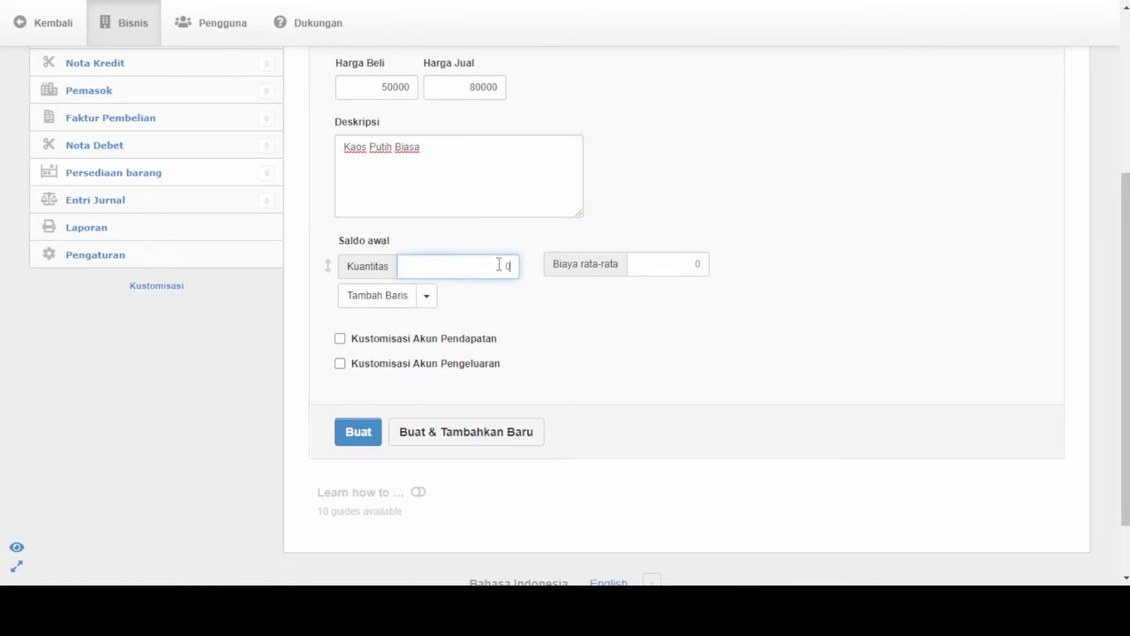
key("Tab")
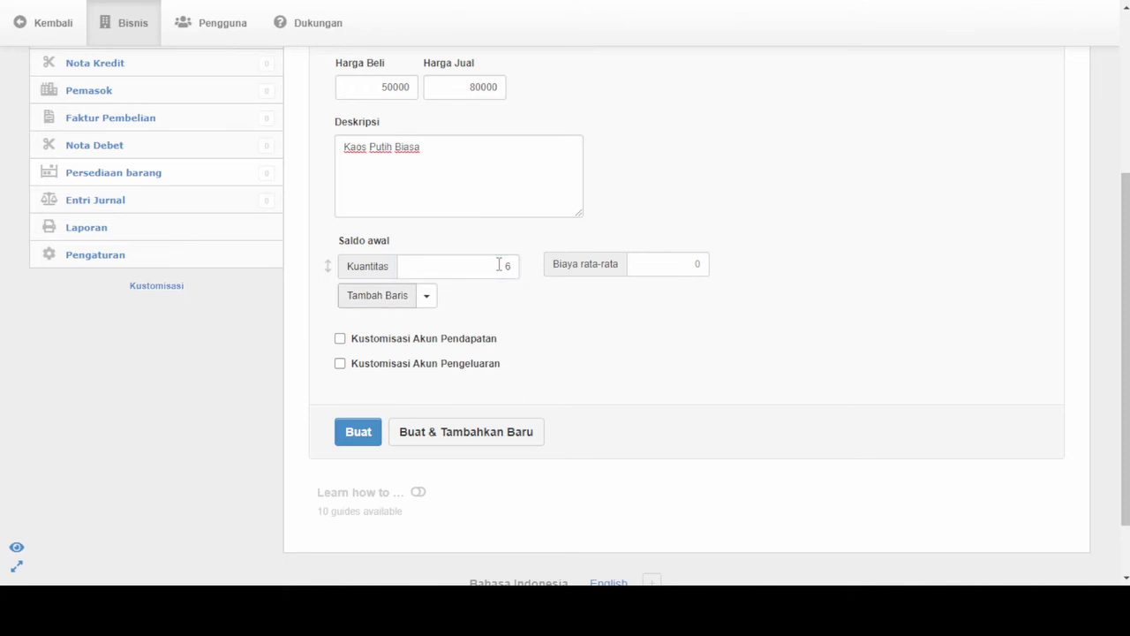
left_click(658, 259)
type("50")
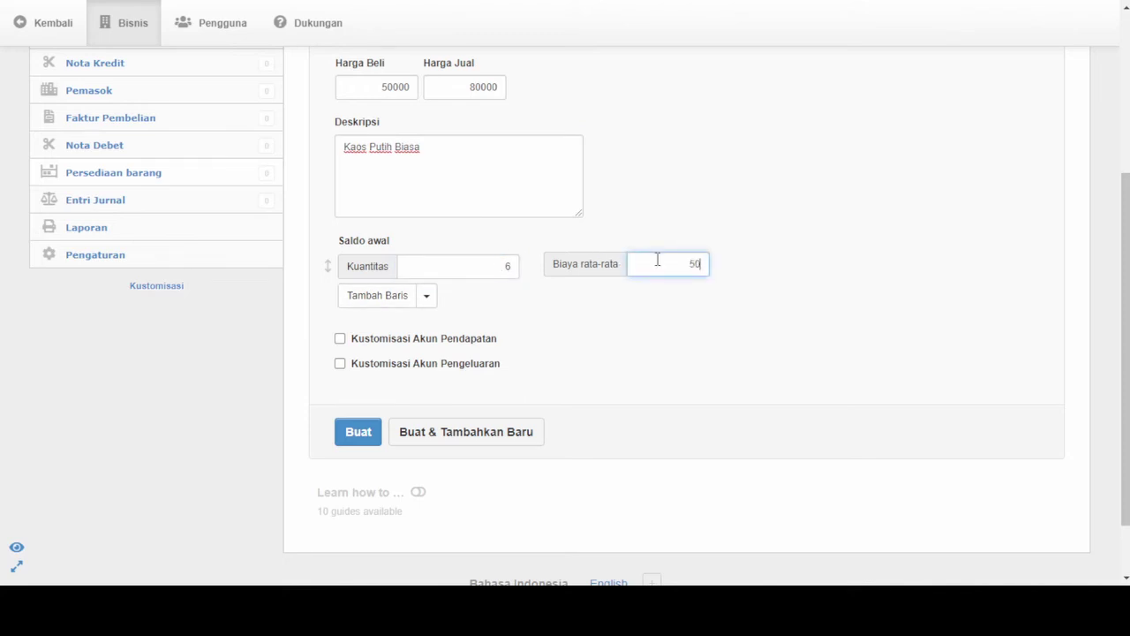
type("000")
left_click(360, 432)
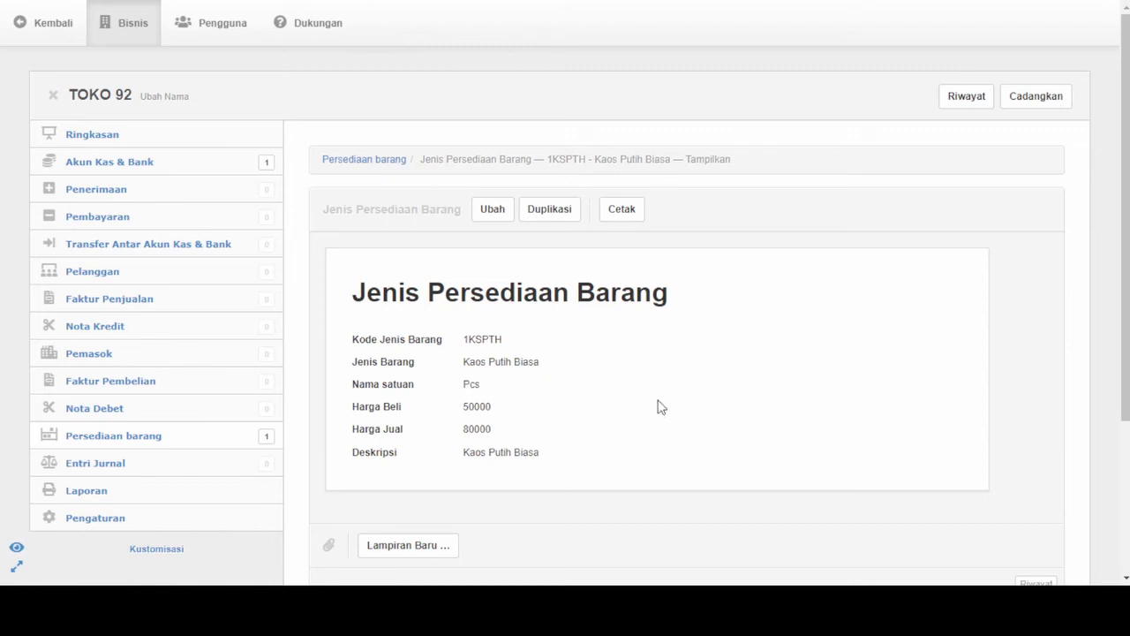
Step: Check the inventory and total asset balances in the business summary (Ringkasan)
left_click(113, 142)
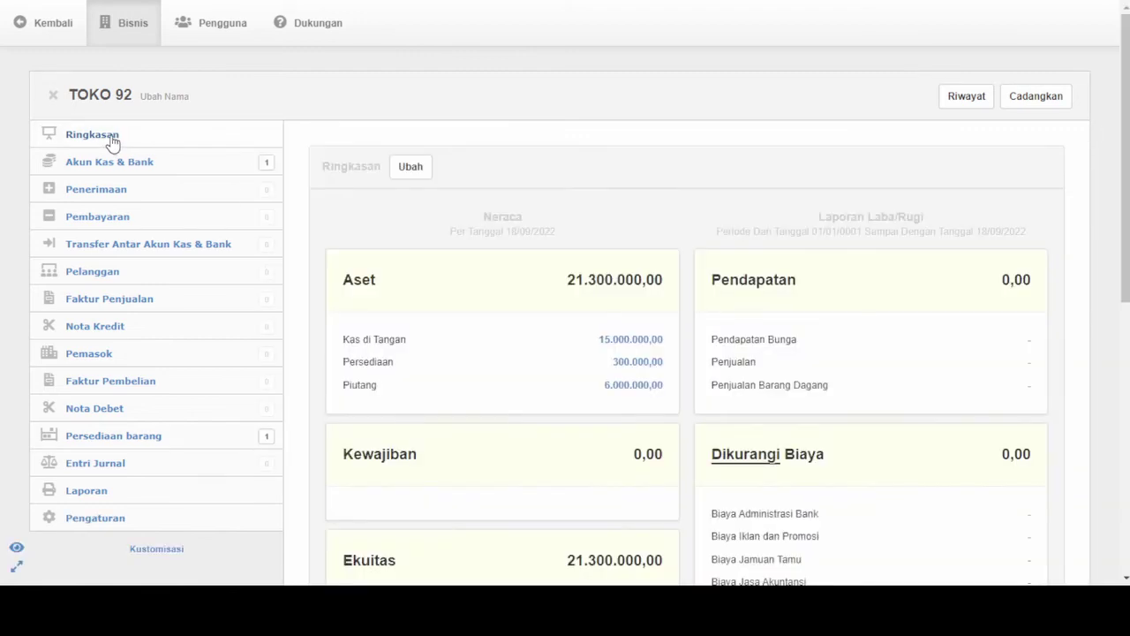
Step: Examine the transactions behind the Persediaan balance for Kaos Putih Biasa, and the inventory item list
left_click(634, 369)
left_click(1016, 276)
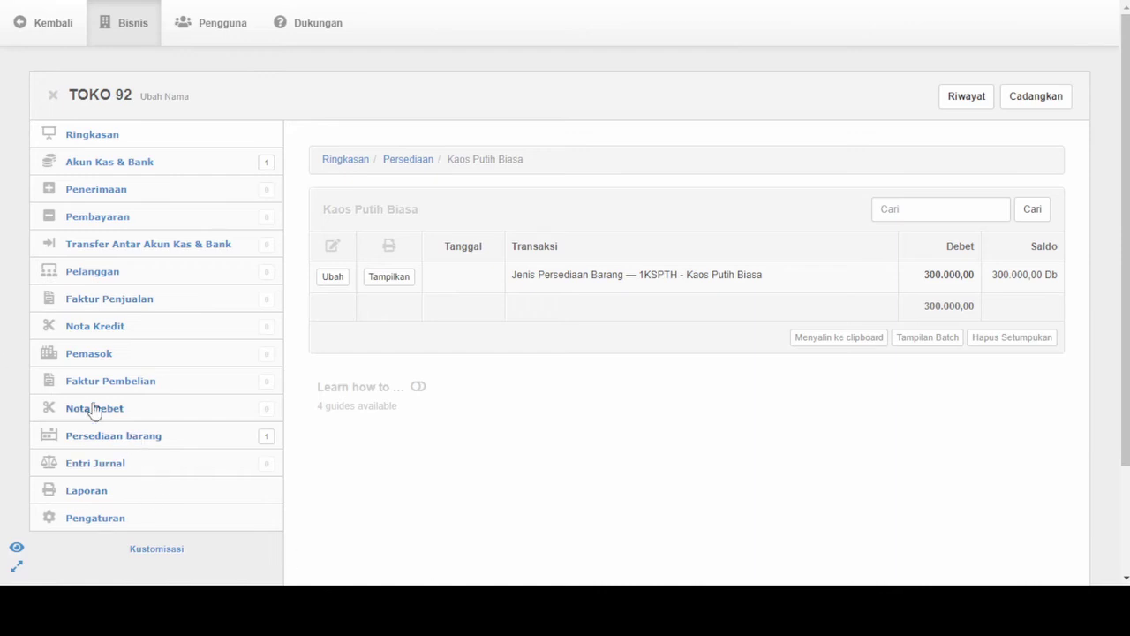
left_click(136, 445)
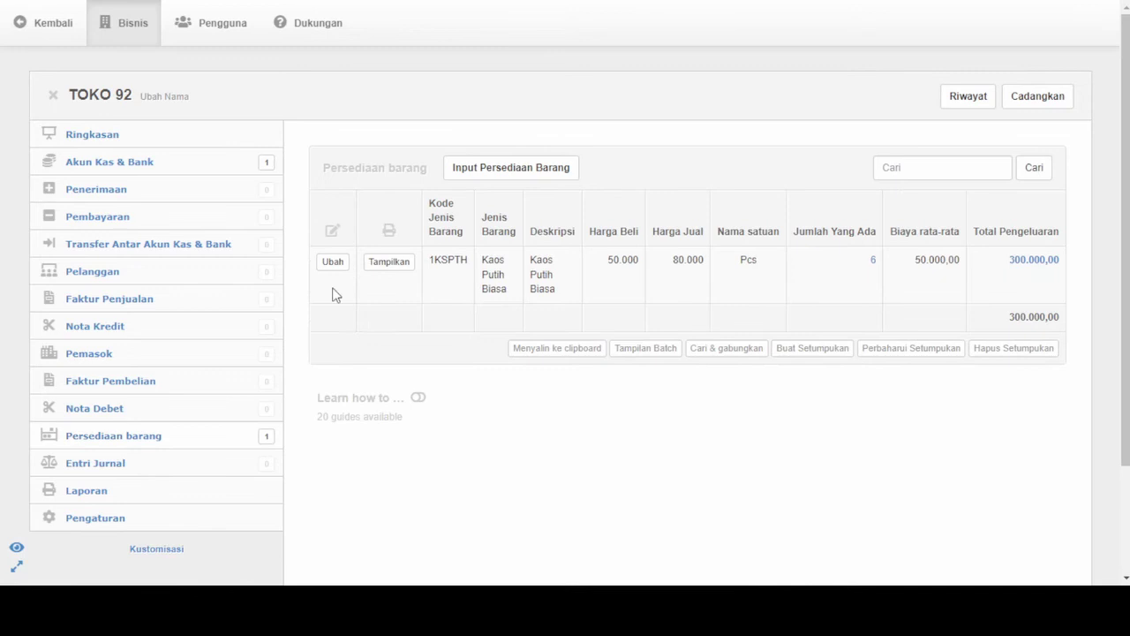
Step: Start a new inventory item and copy the code 1KSHTM from the Excel inventory list into its item code
left_click(520, 168)
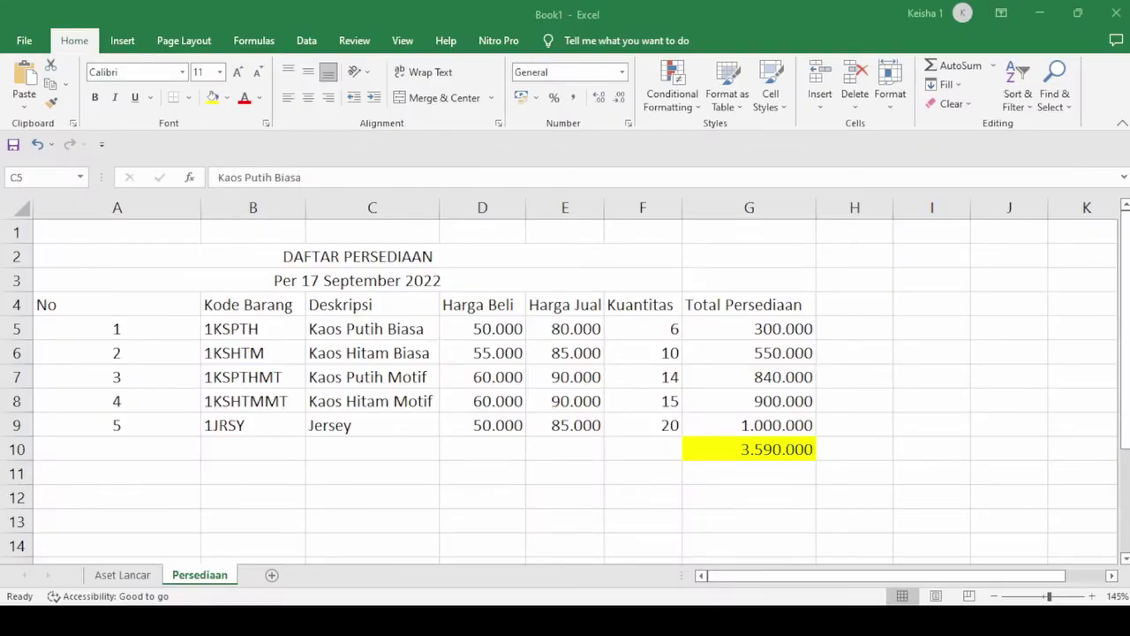
left_click(232, 352)
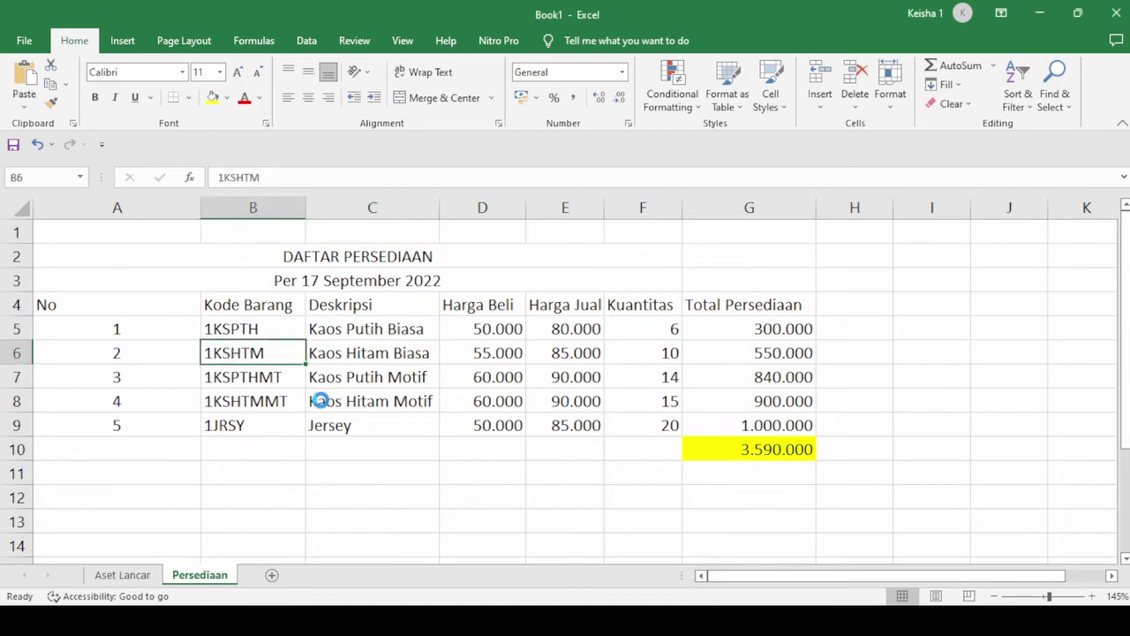
key("ctrl+c")
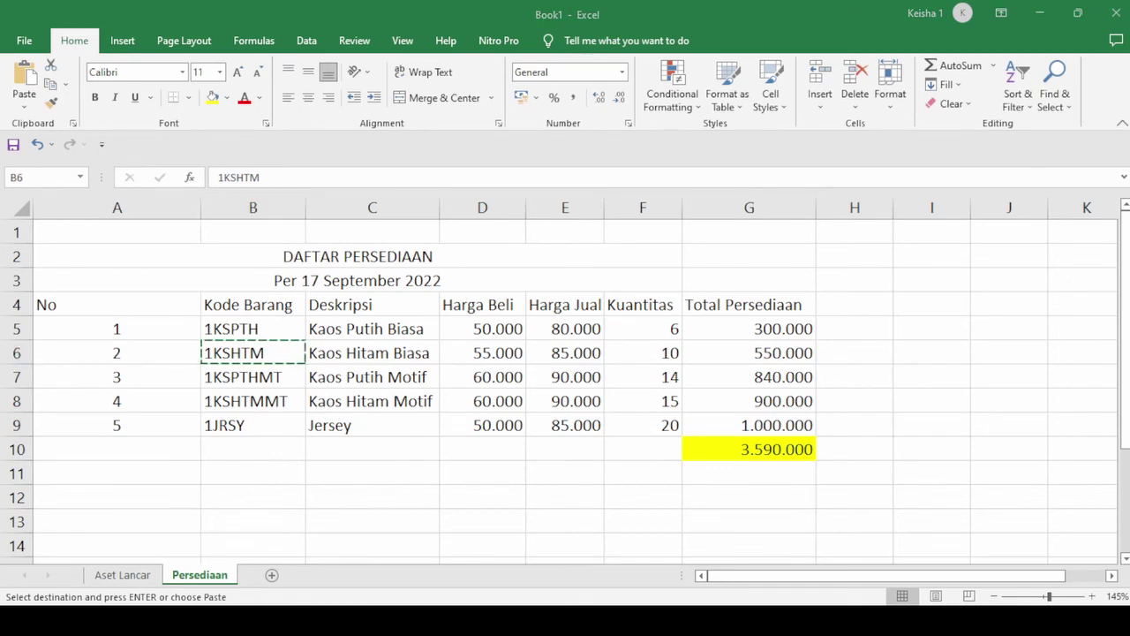
key("alt+Tab")
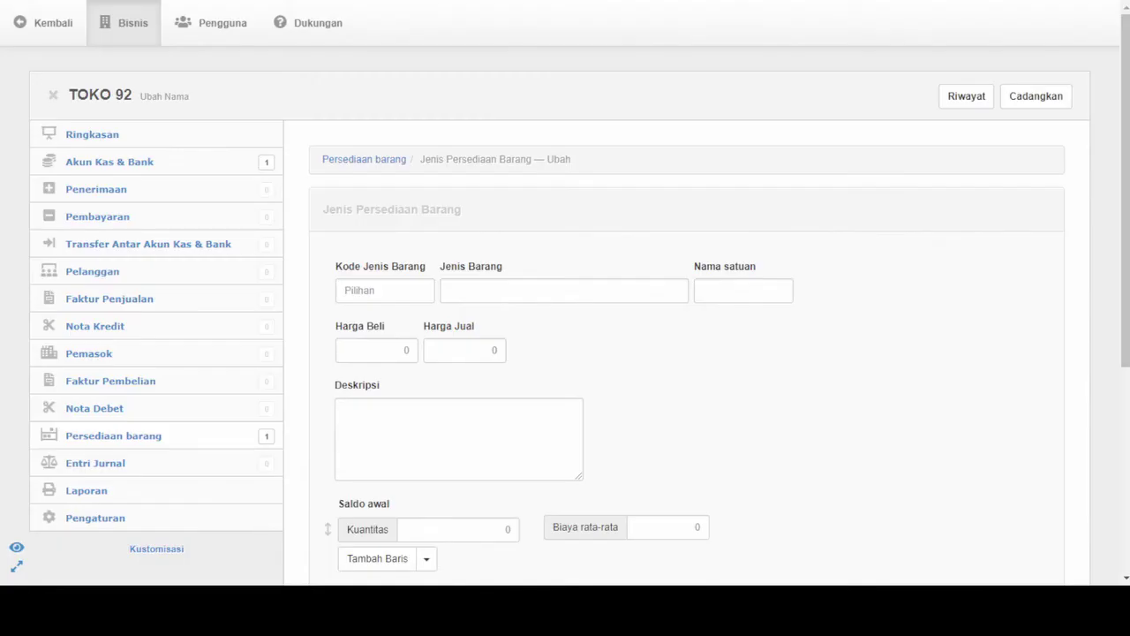
left_click(372, 290)
key("ctrl+v")
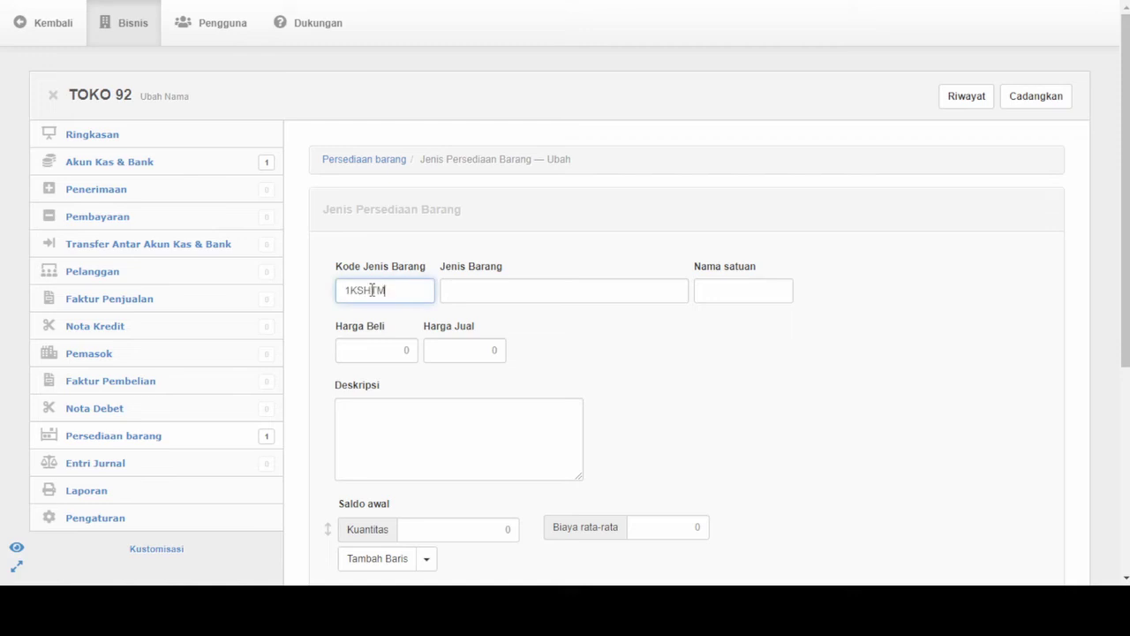
Step: Copy the name Kaos Hitam Biasa from the Excel list into the item name and set the unit name to Pcs
key("alt+Tab")
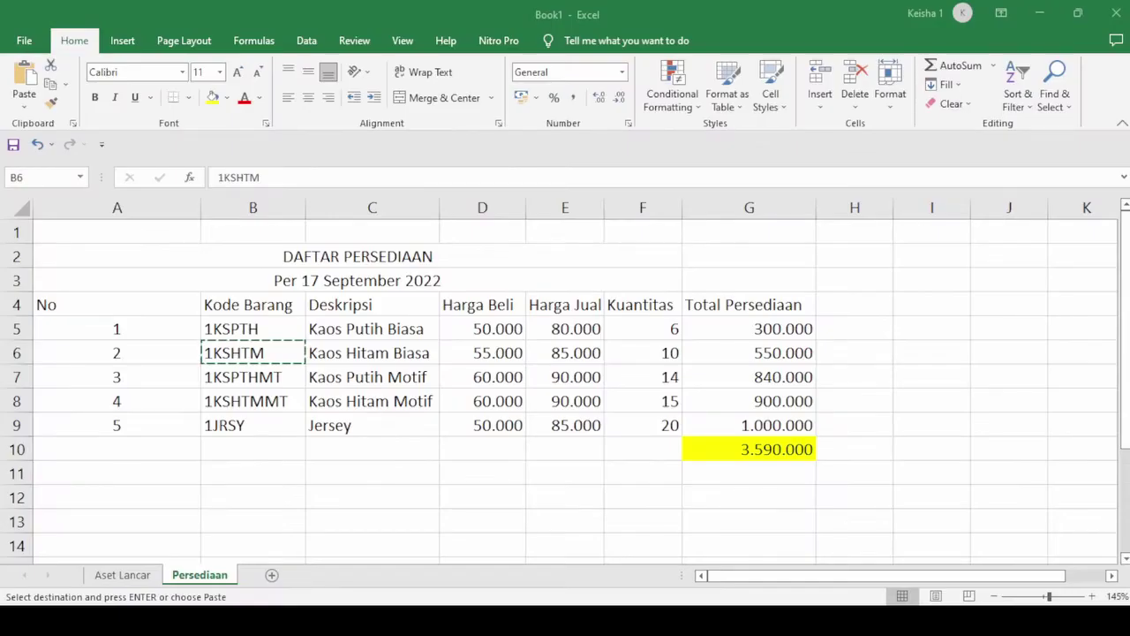
left_click(378, 353)
key("ctrl+c")
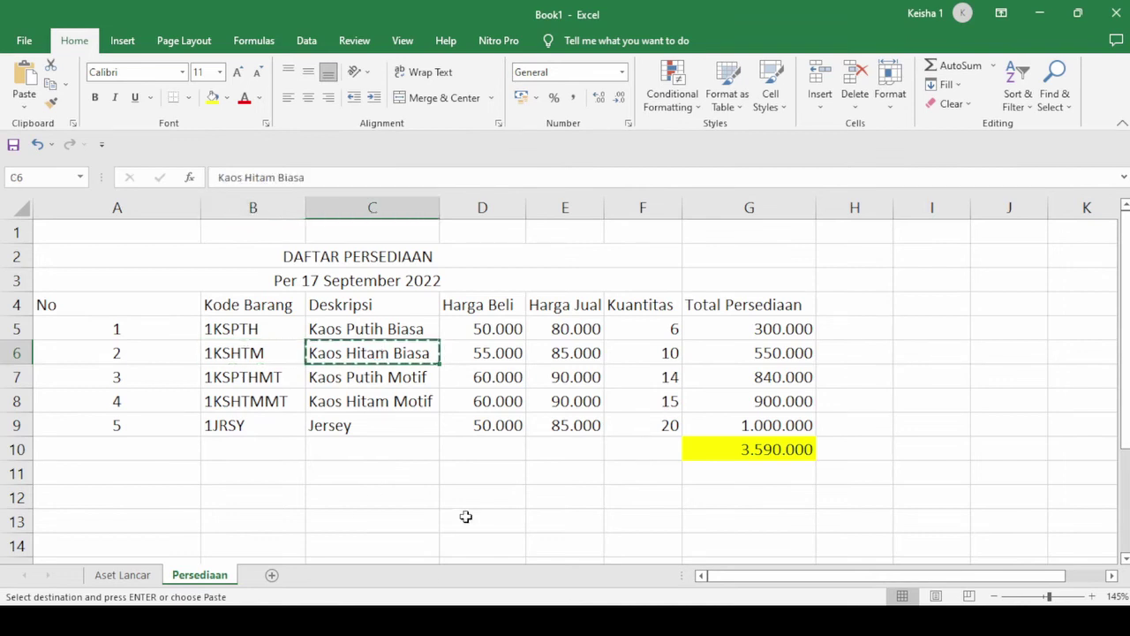
key("alt+Tab")
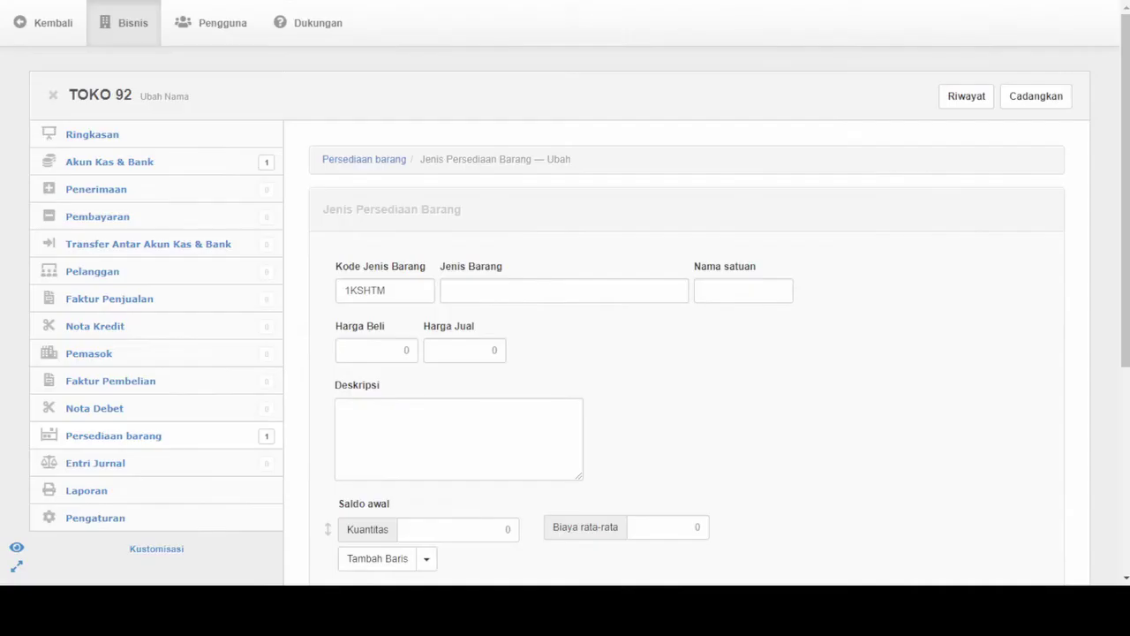
left_click(477, 290)
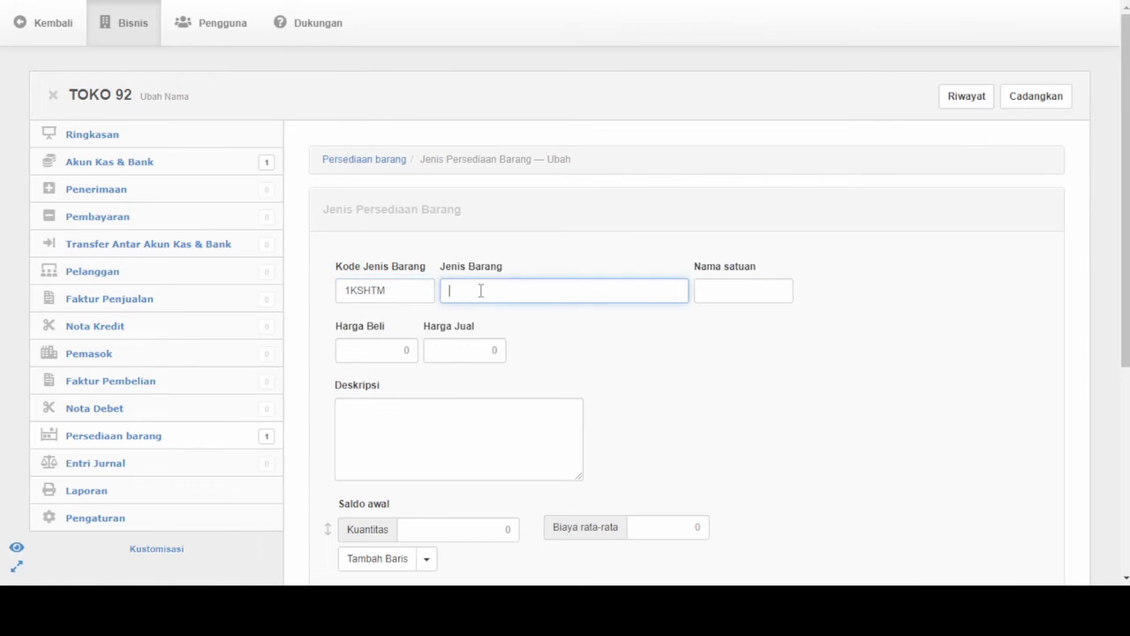
key("ctrl+v")
left_click(709, 291)
type("Pcs")
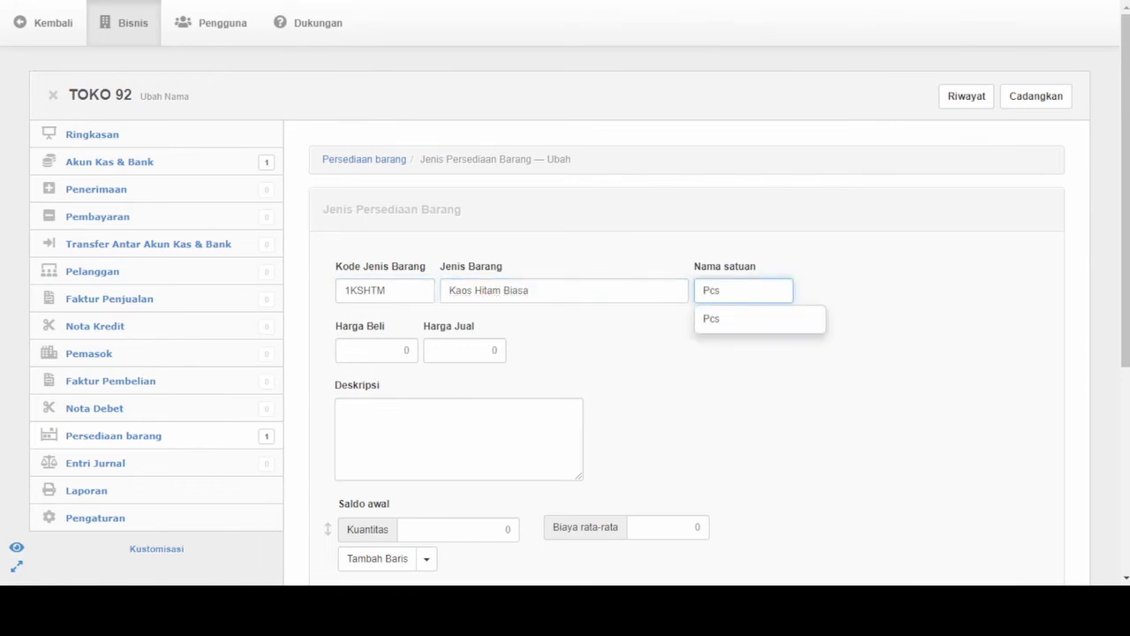
Step: Set the purchase price of Kaos Hitam Biasa to 55000 and its selling price to 85000, following the Excel list
left_click(287, 500)
key("alt+Tab")
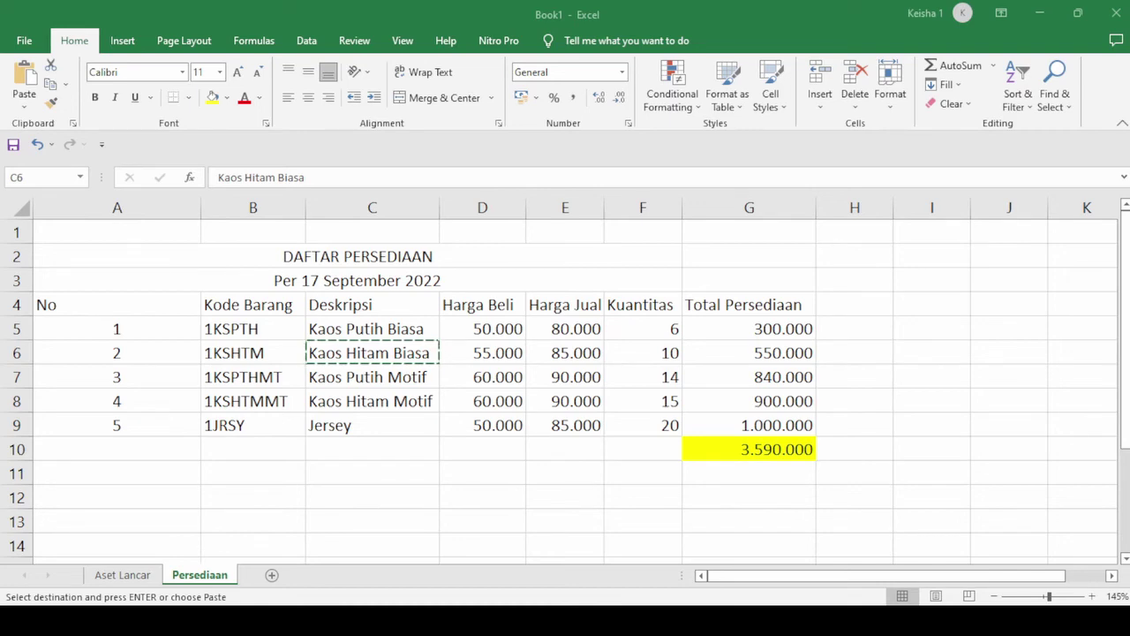
key("alt+Tab")
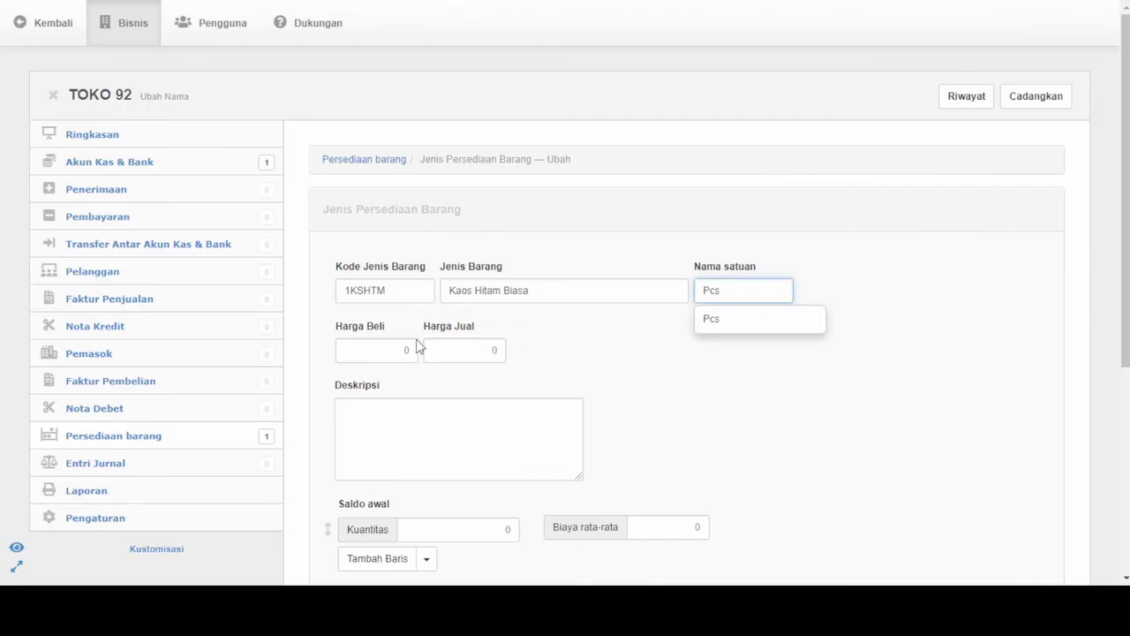
left_click(407, 349)
key("ctrl+v")
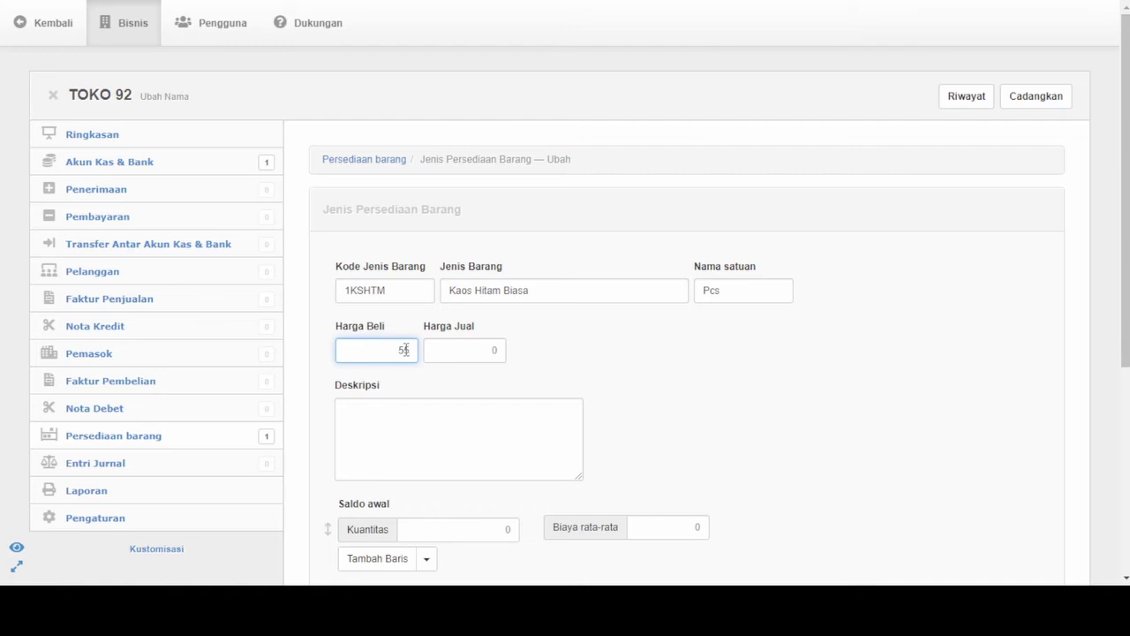
type("000")
key("Tab")
type("8")
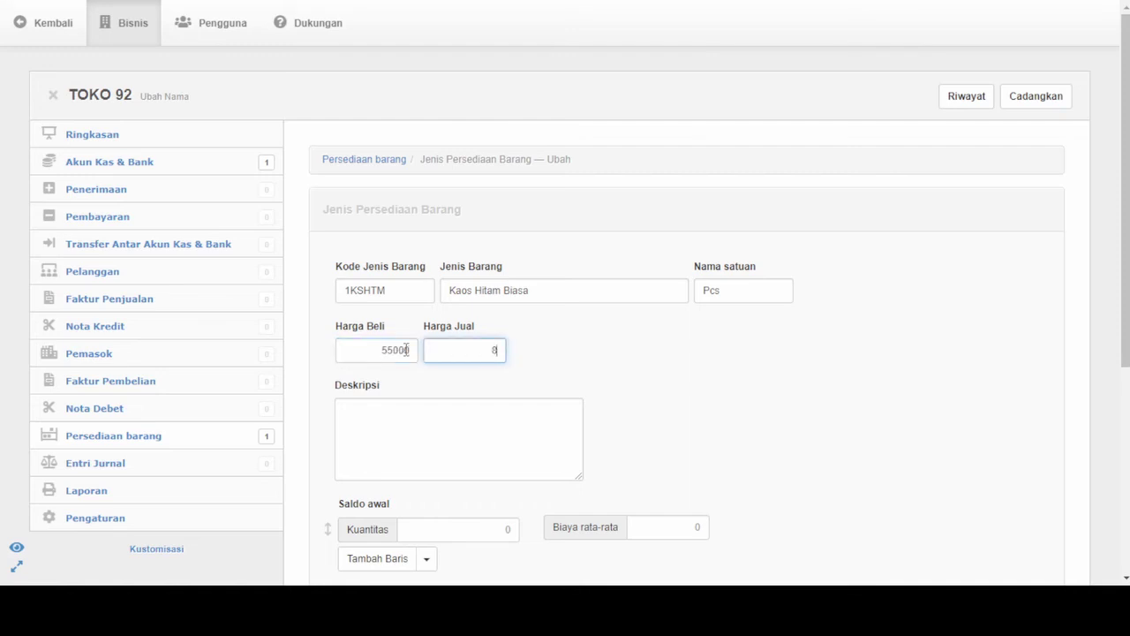
type("5000")
key("Tab")
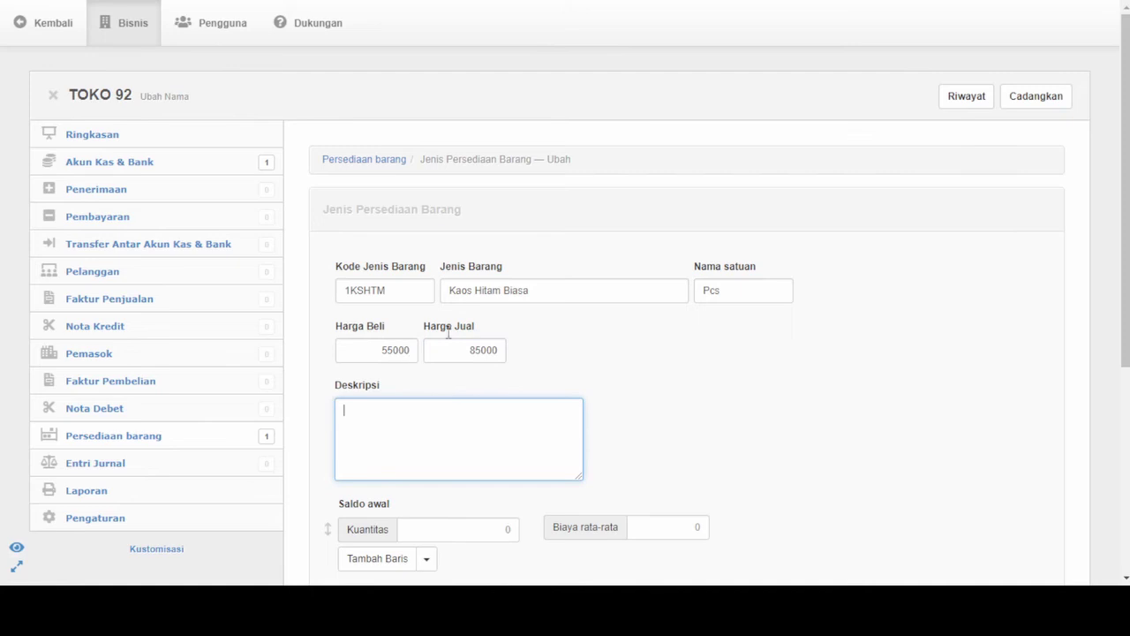
Step: Copy the item name Kaos Hitam Biasa into the item's description
triple_click(557, 292)
left_click(403, 422)
key("ctrl+v")
Step: Set the opening balance to a quantity of 10 at an average cost of 55000, and create the item with another new item form opened
scroll(454, 432, "down", 2)
left_click(448, 355)
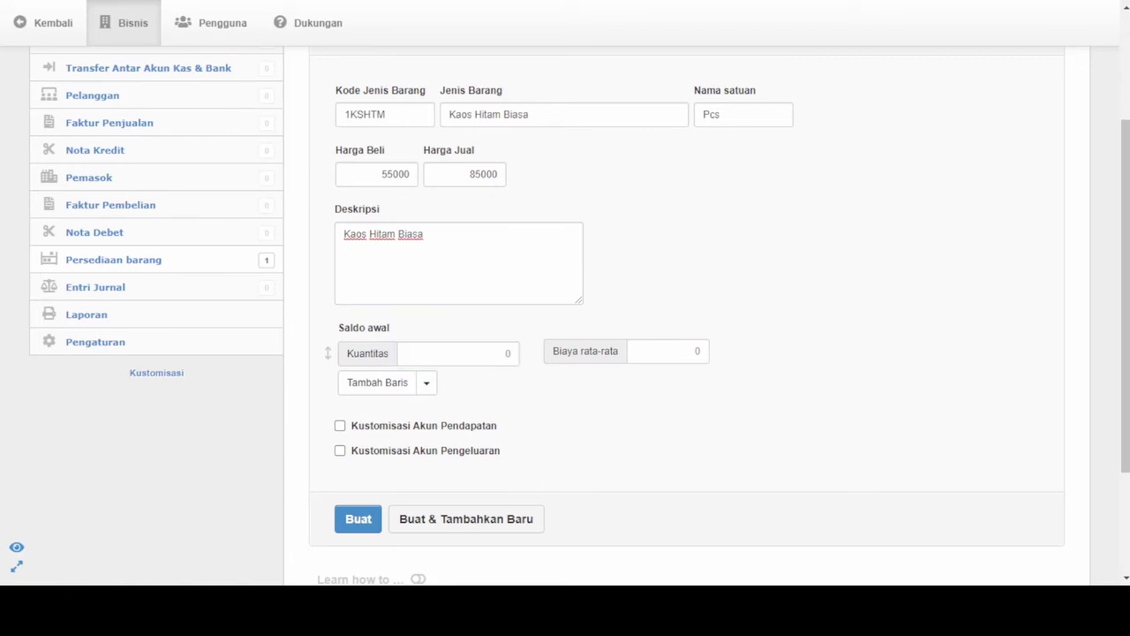
key("alt+Tab")
left_click(459, 353)
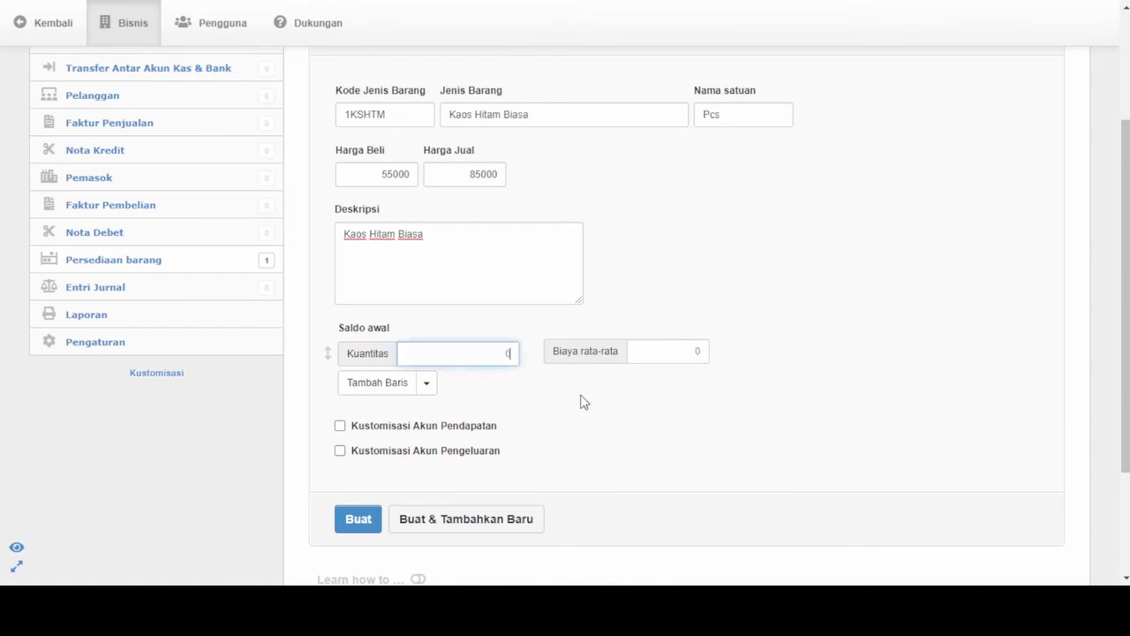
type("10")
key("Tab")
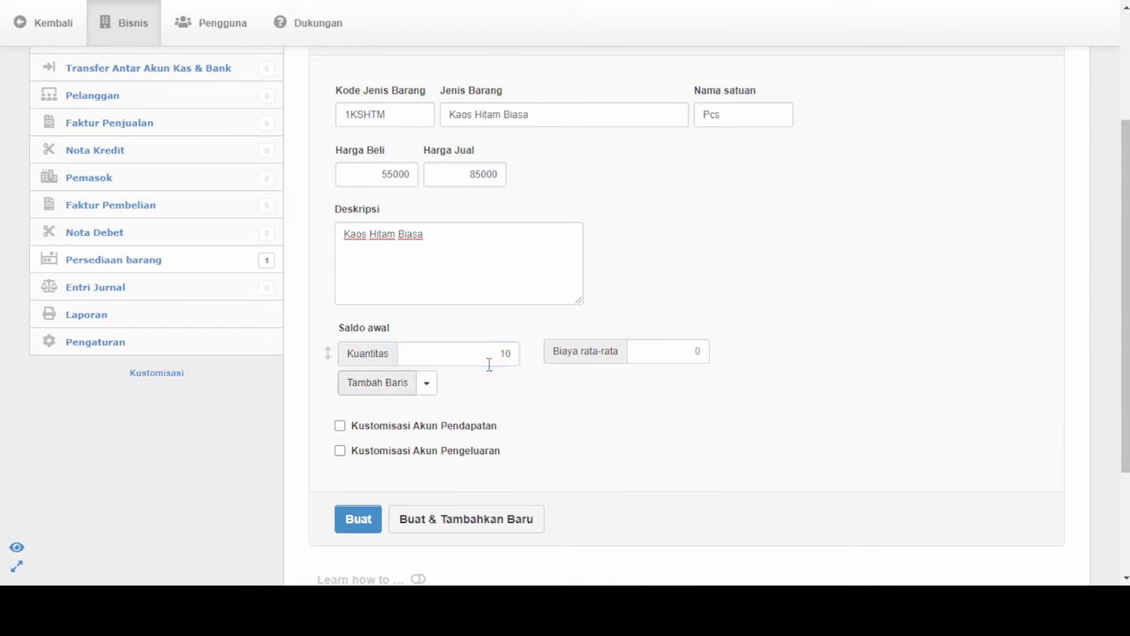
left_click(641, 351)
key("BackSpace")
type("55000")
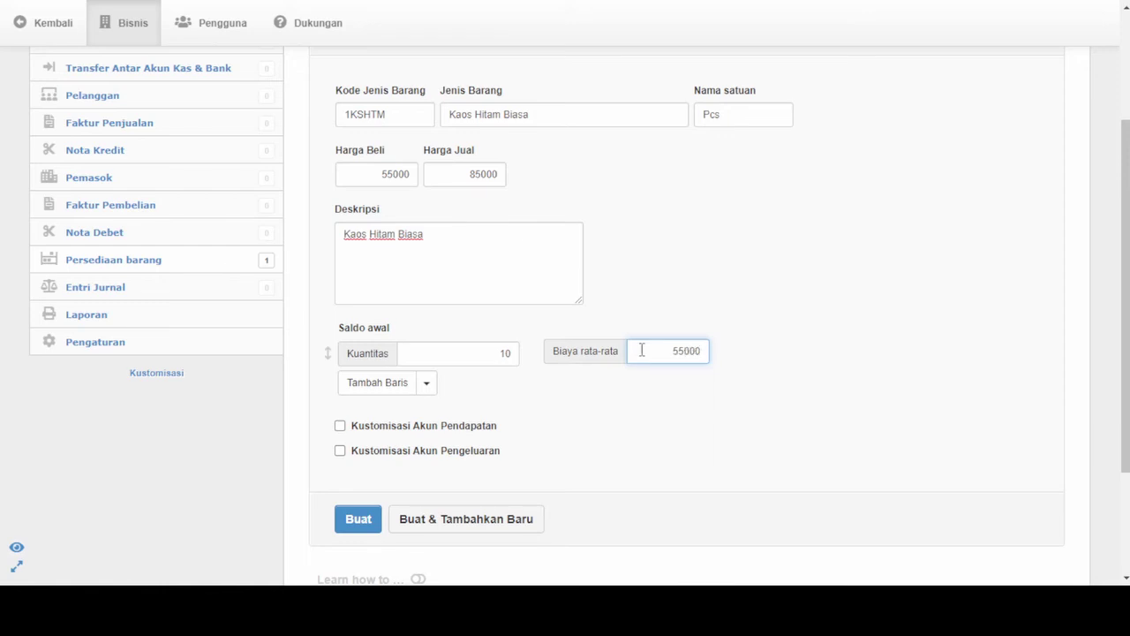
left_click(426, 522)
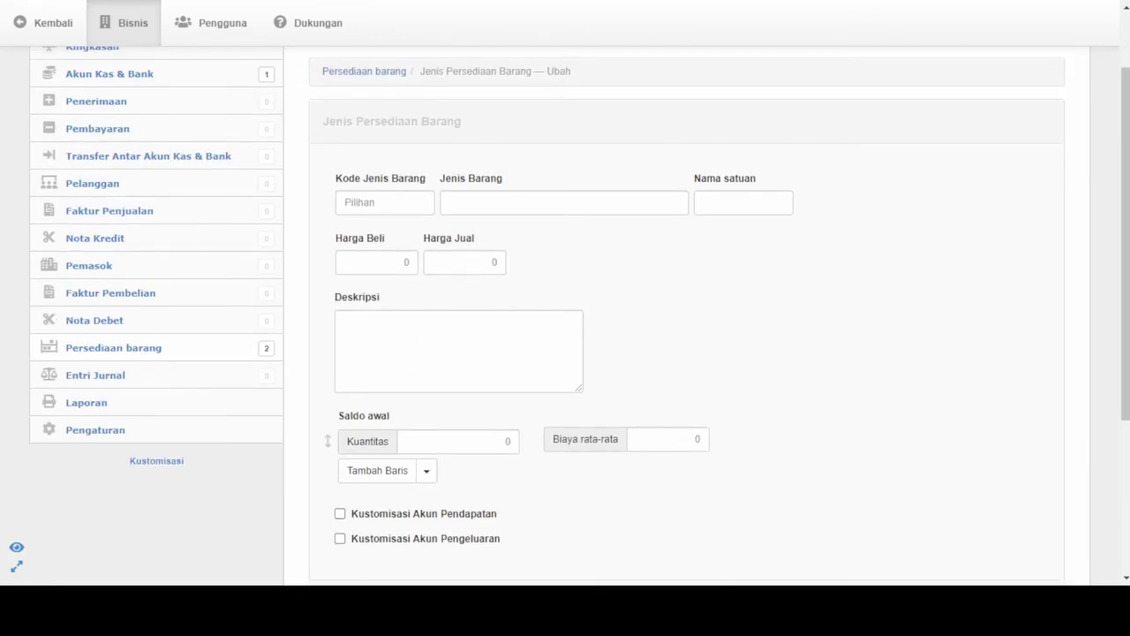
Step: Copy the code 1KSPTHMT from the Excel inventory list into the new item's code
key("alt+Tab")
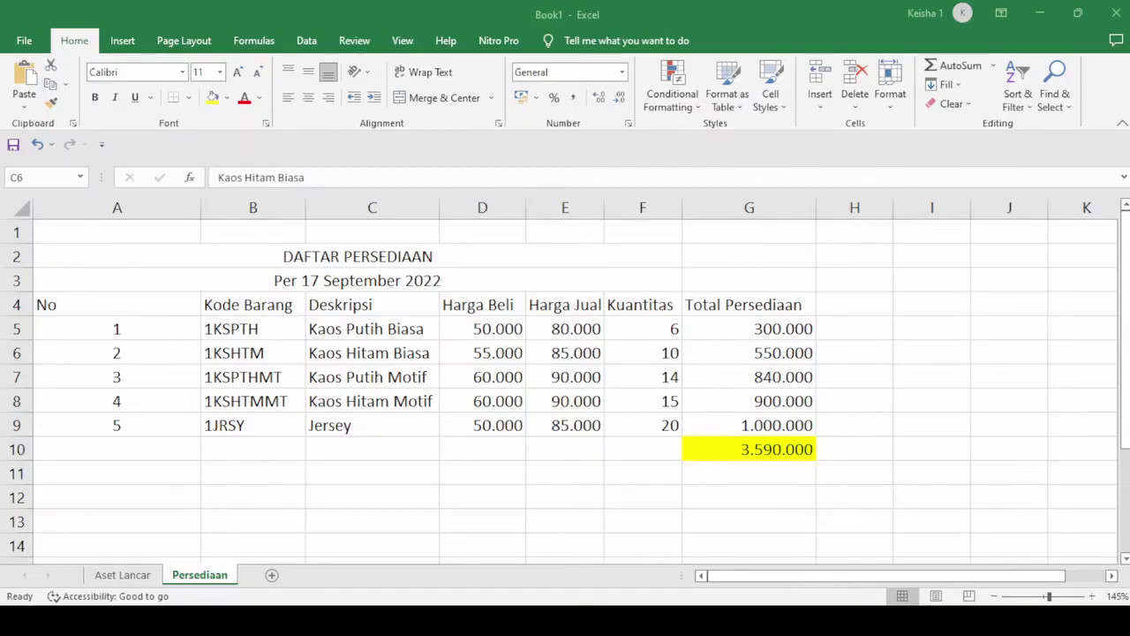
left_click(265, 377)
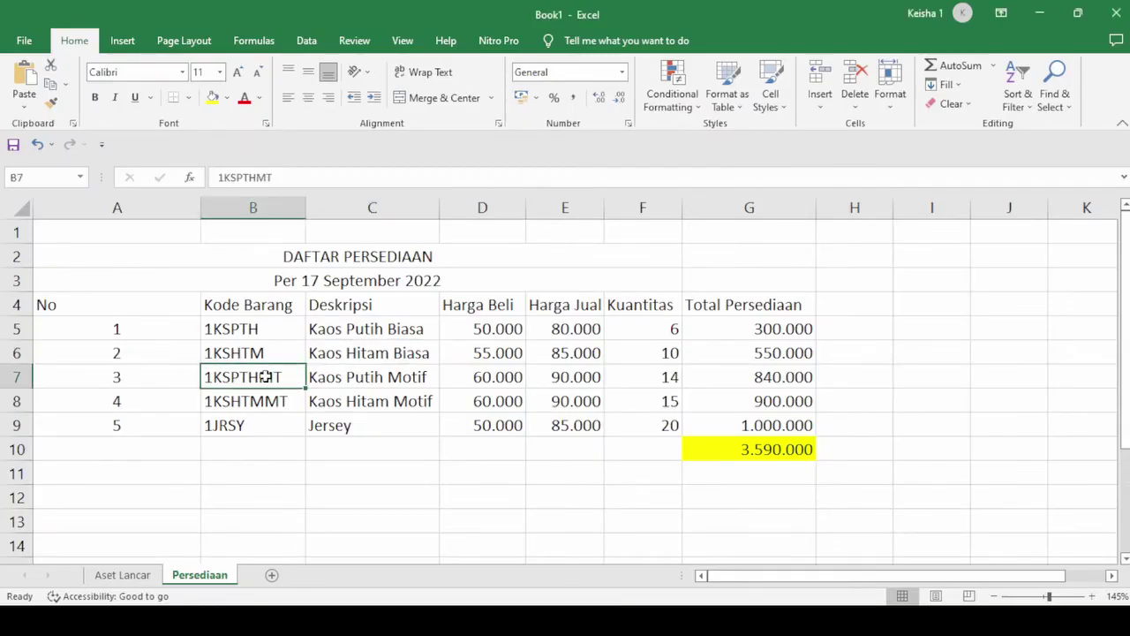
key("ctrl+c")
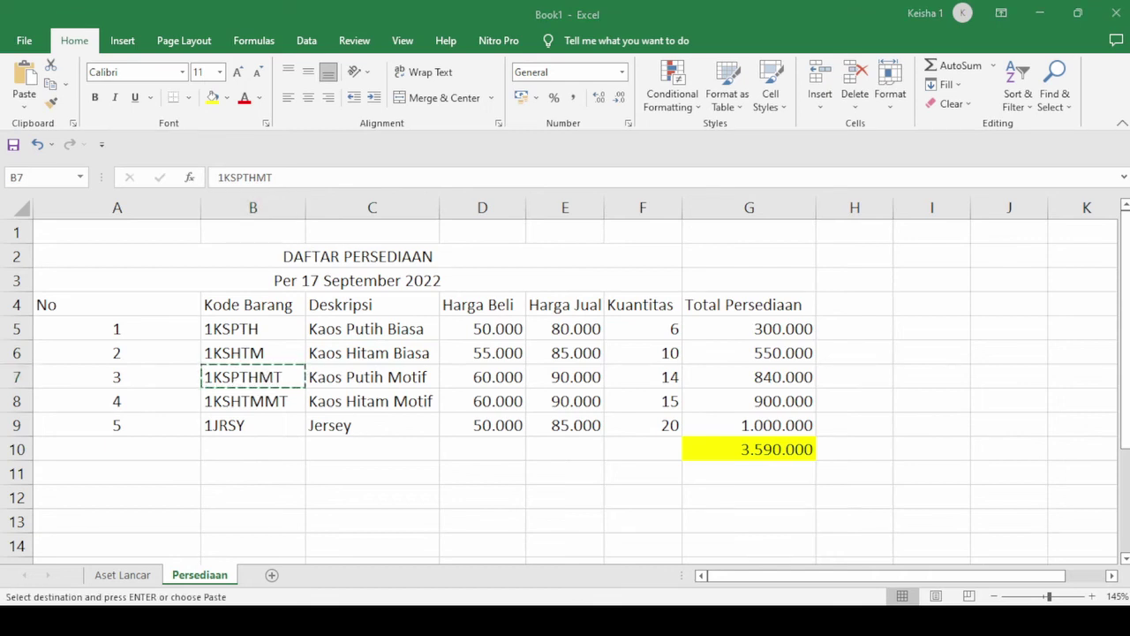
key("alt+Tab")
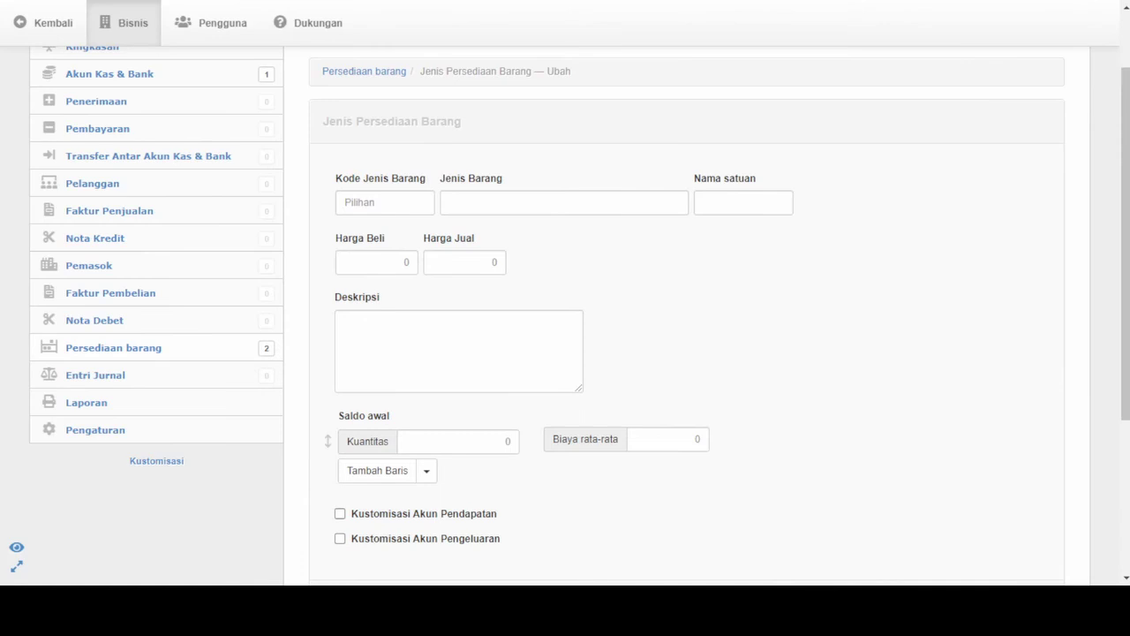
left_click(396, 203)
key("ctrl+v")
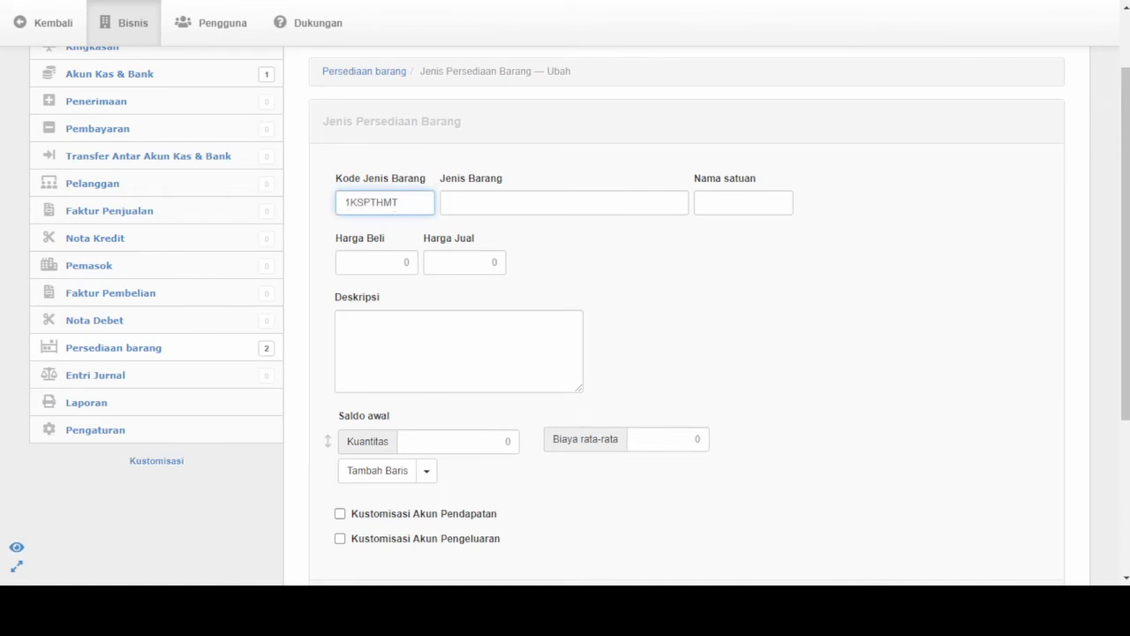
Step: Copy the name Kaos Putih Motif from the Excel list into the item name and set the unit name to Pcs
key("alt+Tab")
key("alt+Tab")
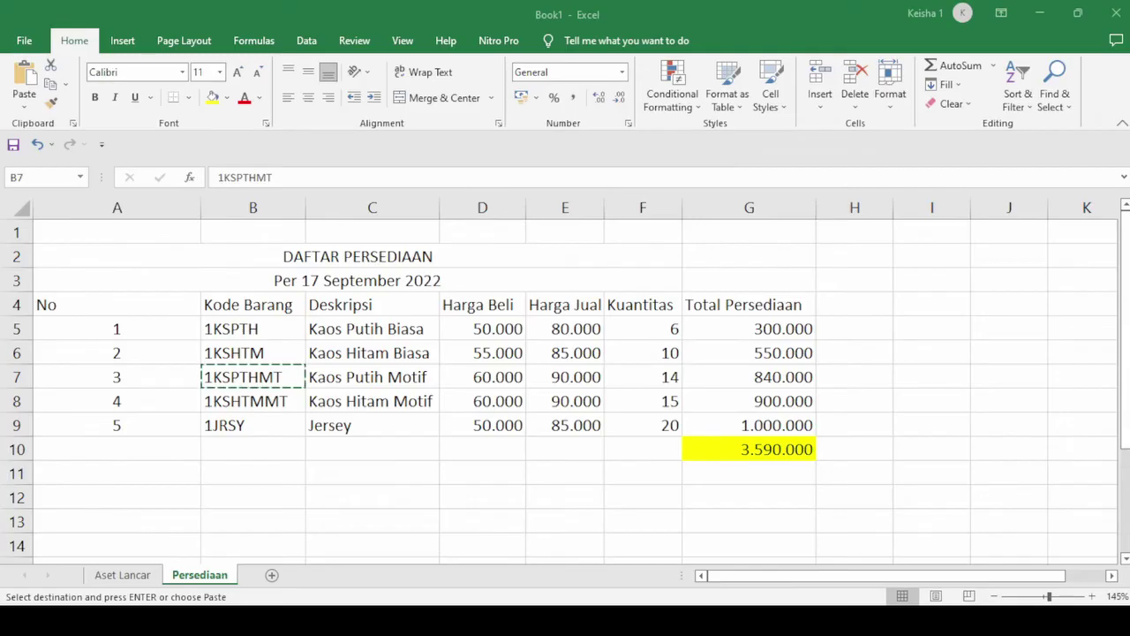
left_click(370, 371)
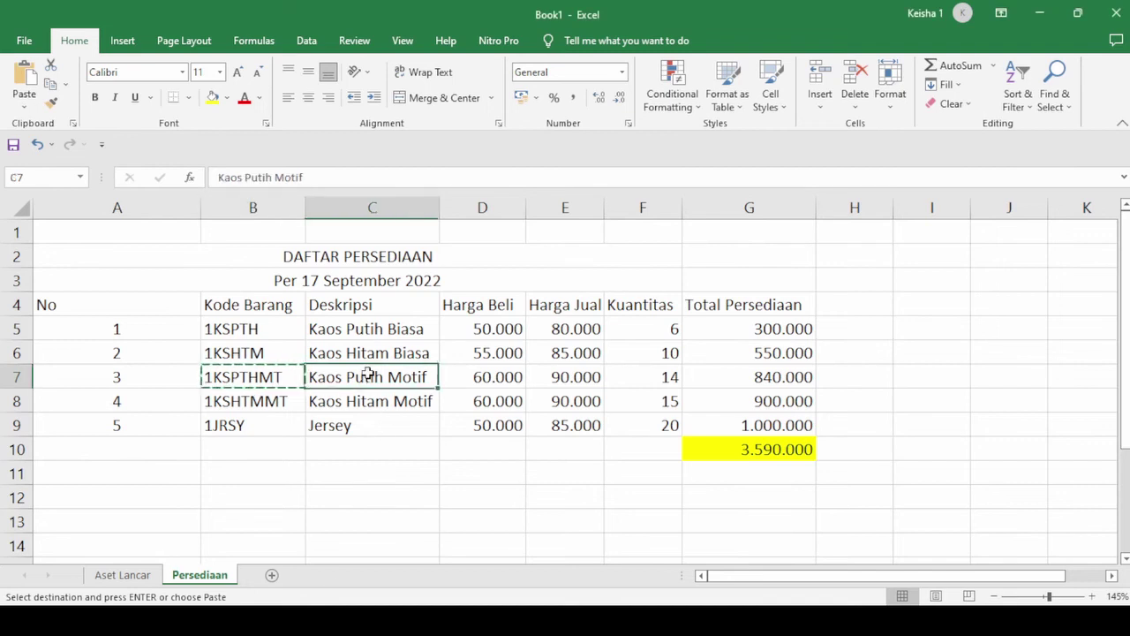
key("ctrl+c")
key("alt+Tab")
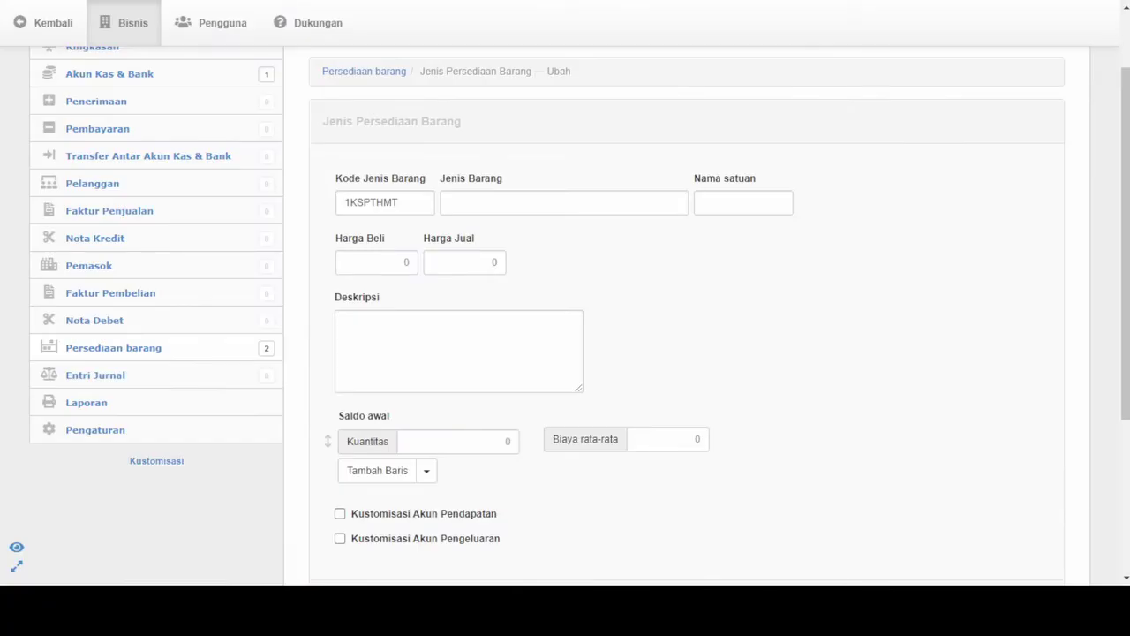
left_click(497, 203)
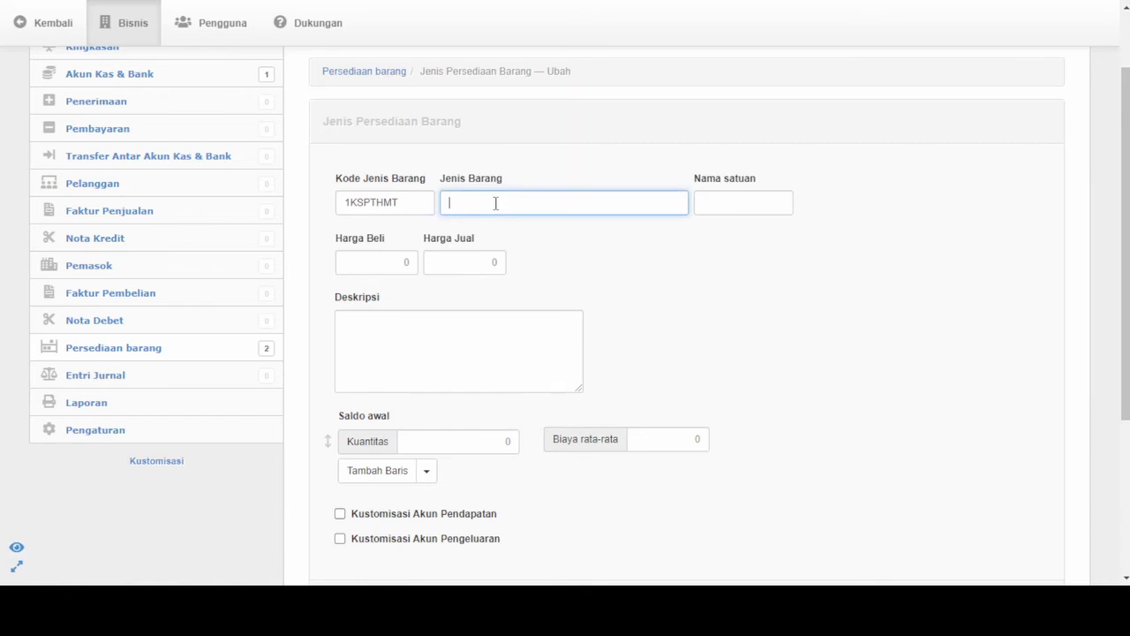
key("ctrl+v")
left_click(722, 209)
type("Pcs")
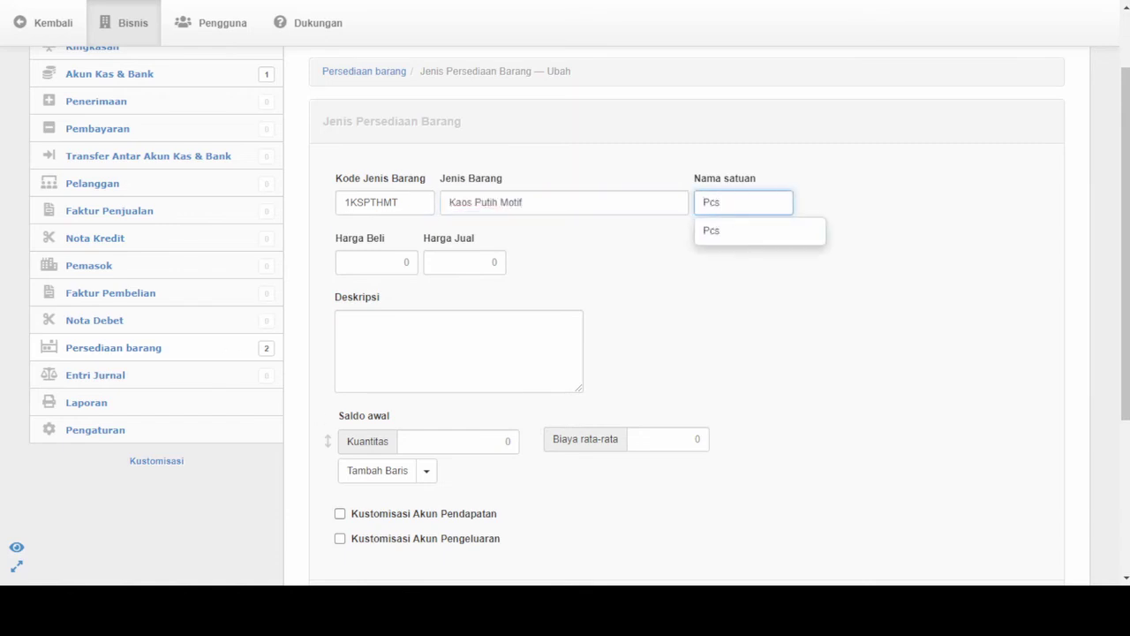
Step: Set the purchase price of Kaos Putih Motif to 60000 and its sales price to 90000, as given in the Excel inventory list
key("alt+Tab")
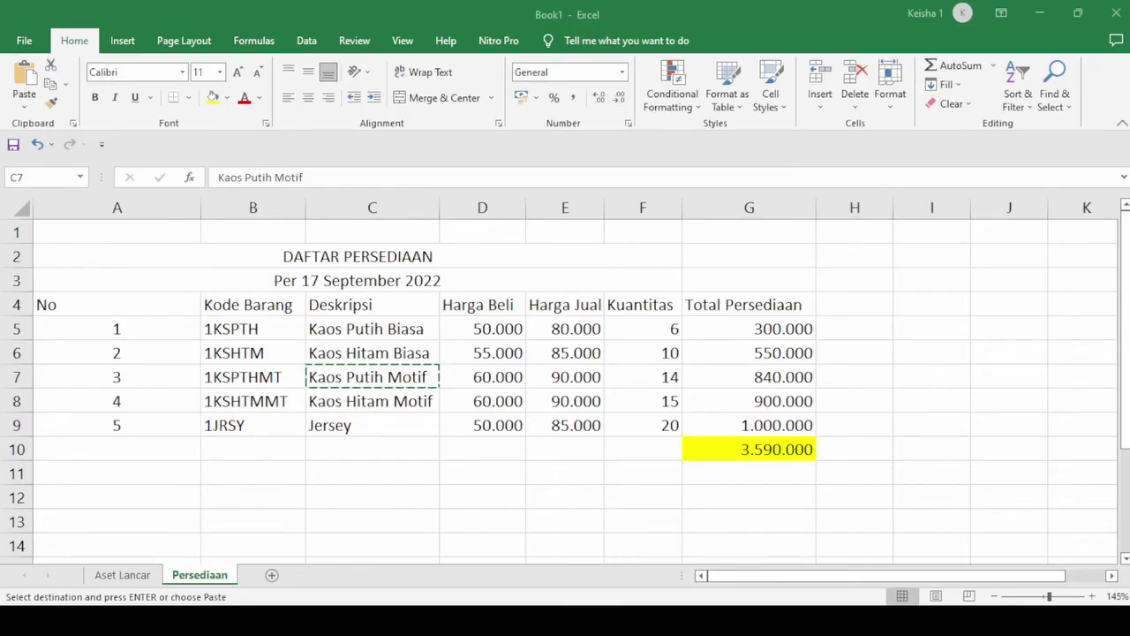
key("alt+Tab")
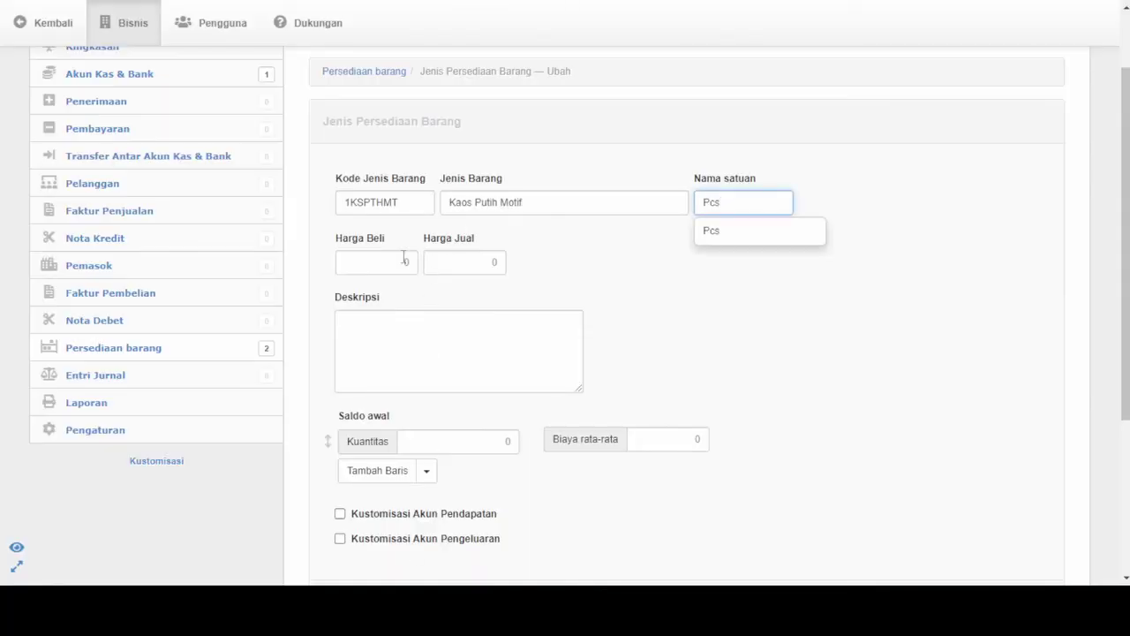
left_click(384, 264)
type("50000")
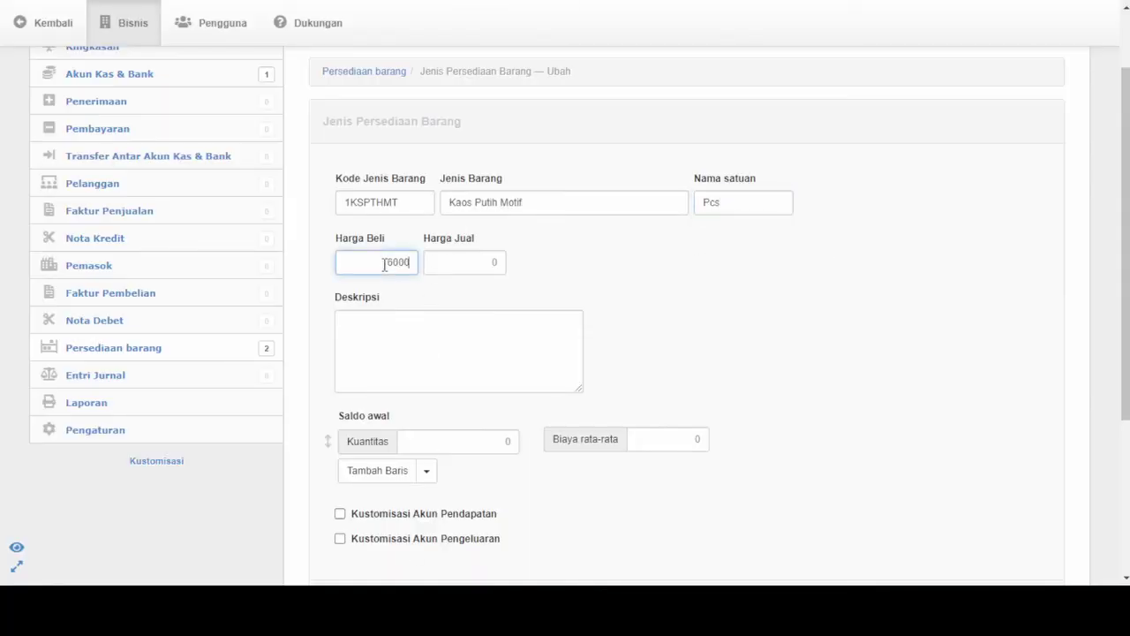
key("Tab")
type("90")
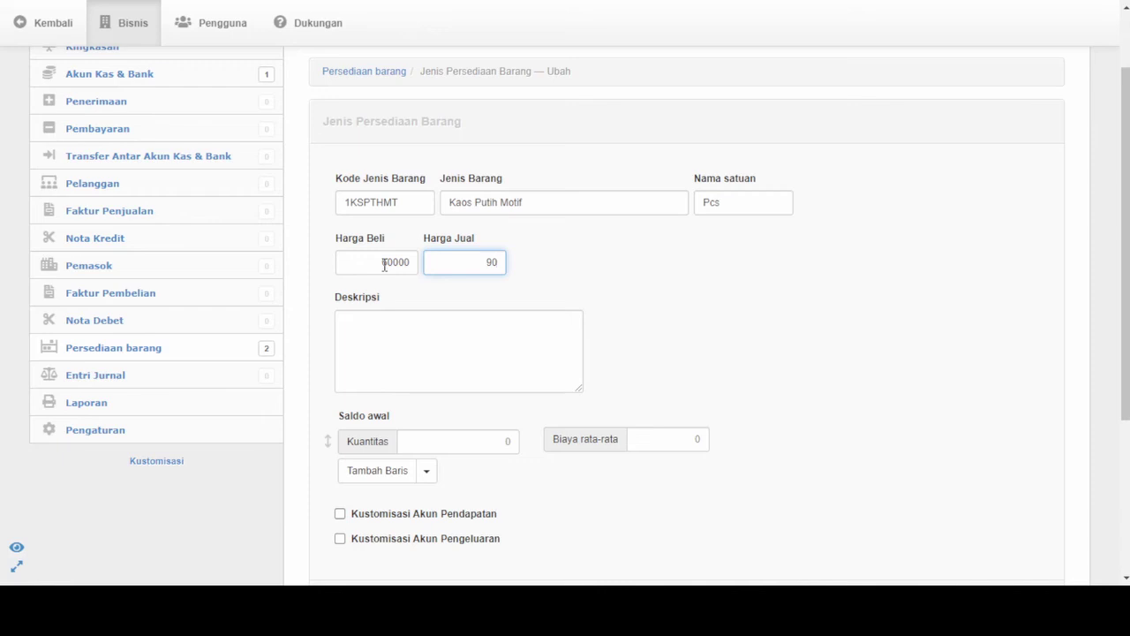
type("000")
key("Tab")
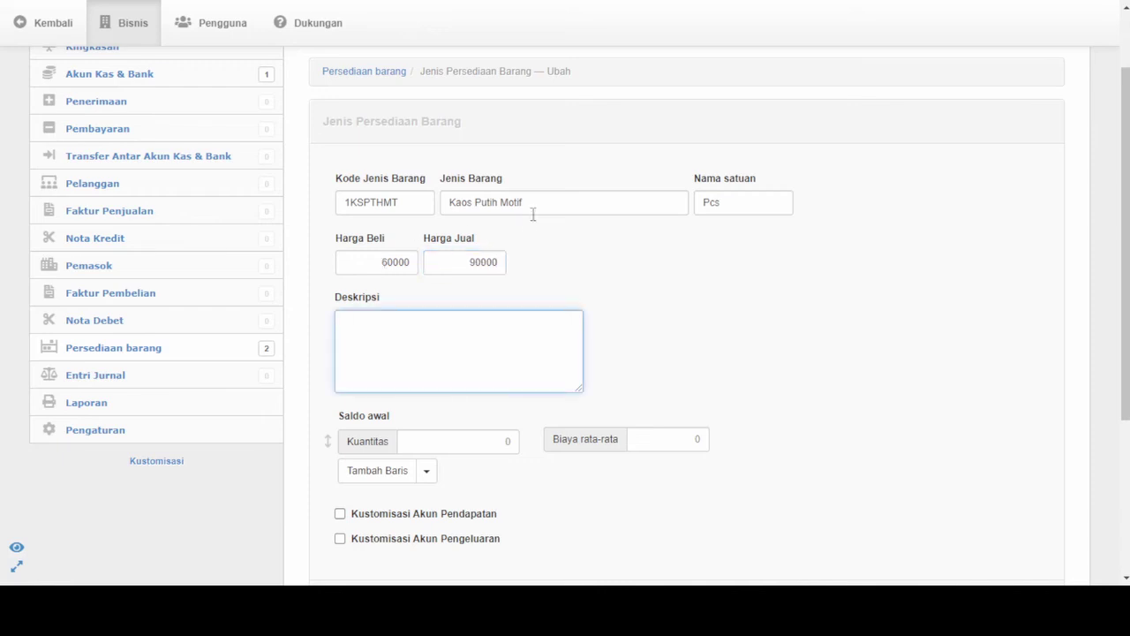
Step: Copy the item name Kaos Putih Motif into the item's description
left_click_drag(533, 214, 393, 202)
key("ctrl+c")
left_click(411, 328)
key("ctrl+v")
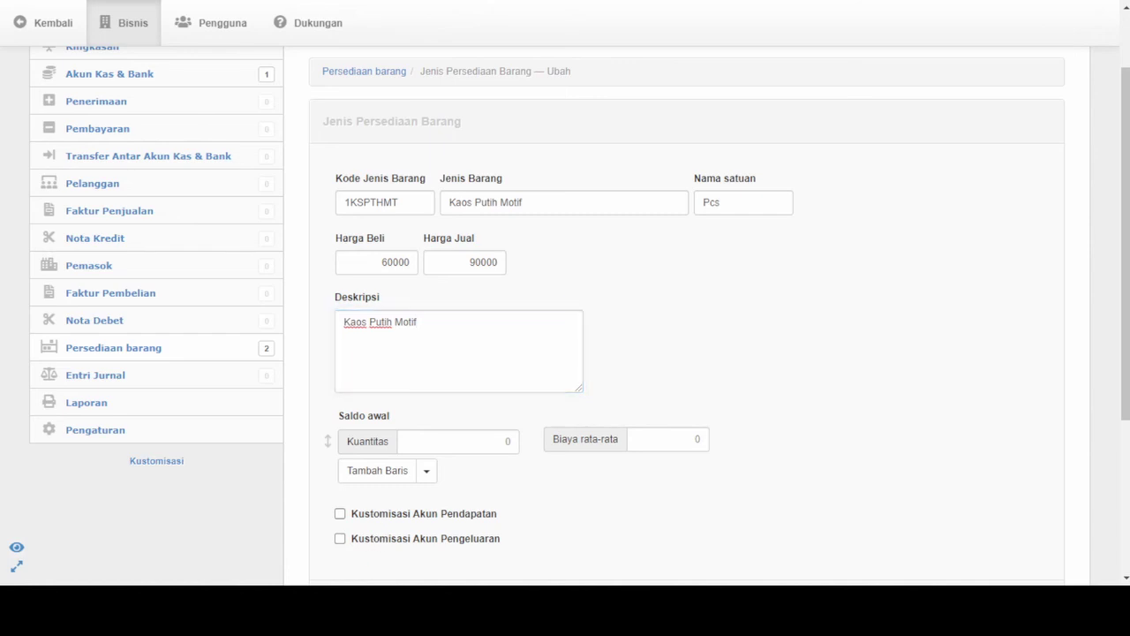
Step: Set the opening balance to a quantity of 14 at an average cost of 60000, and create the item with another new item form opened
key("alt+Tab")
left_click(417, 322)
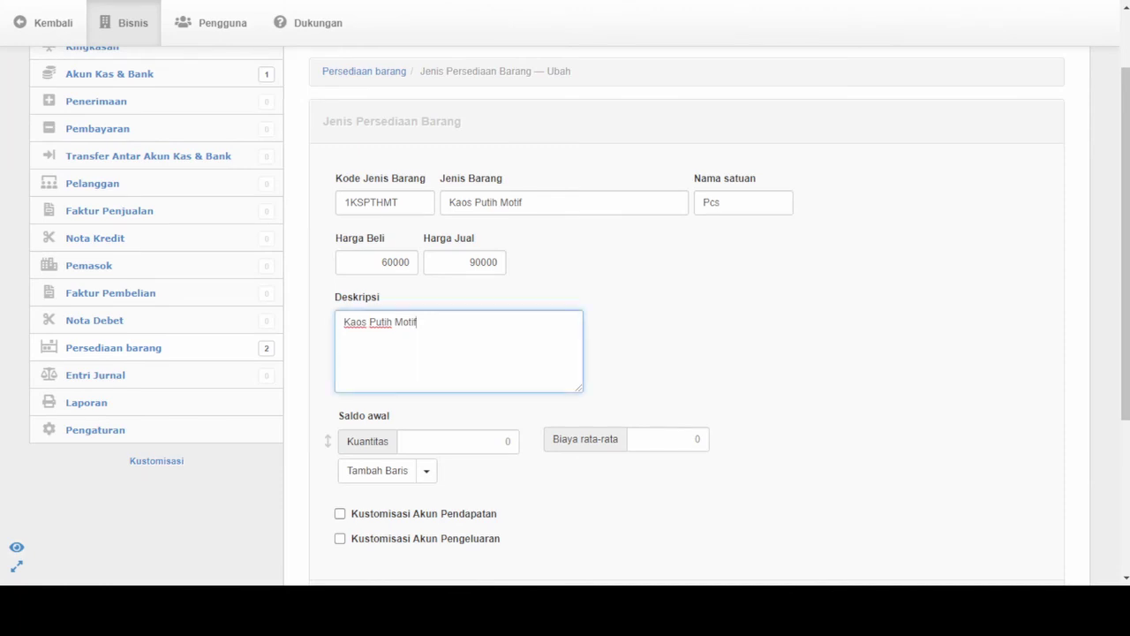
left_click(427, 439)
key("BackSpace")
type("14")
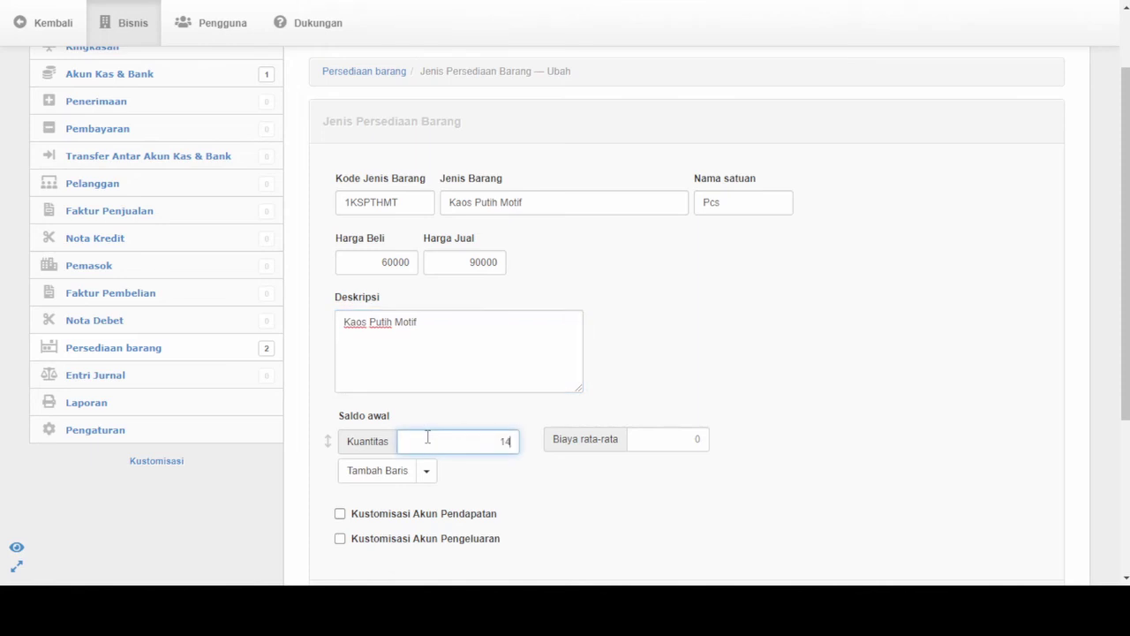
key("Tab")
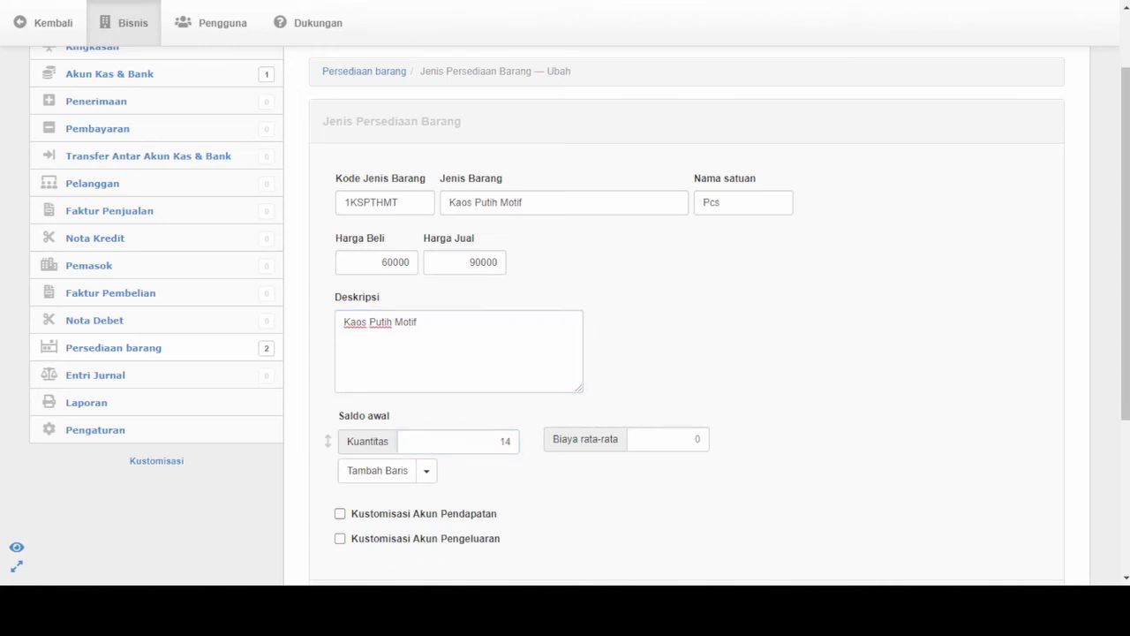
left_click(662, 439)
key("BackSpace")
type("60000")
scroll(421, 522, "down", 1)
left_click(450, 524)
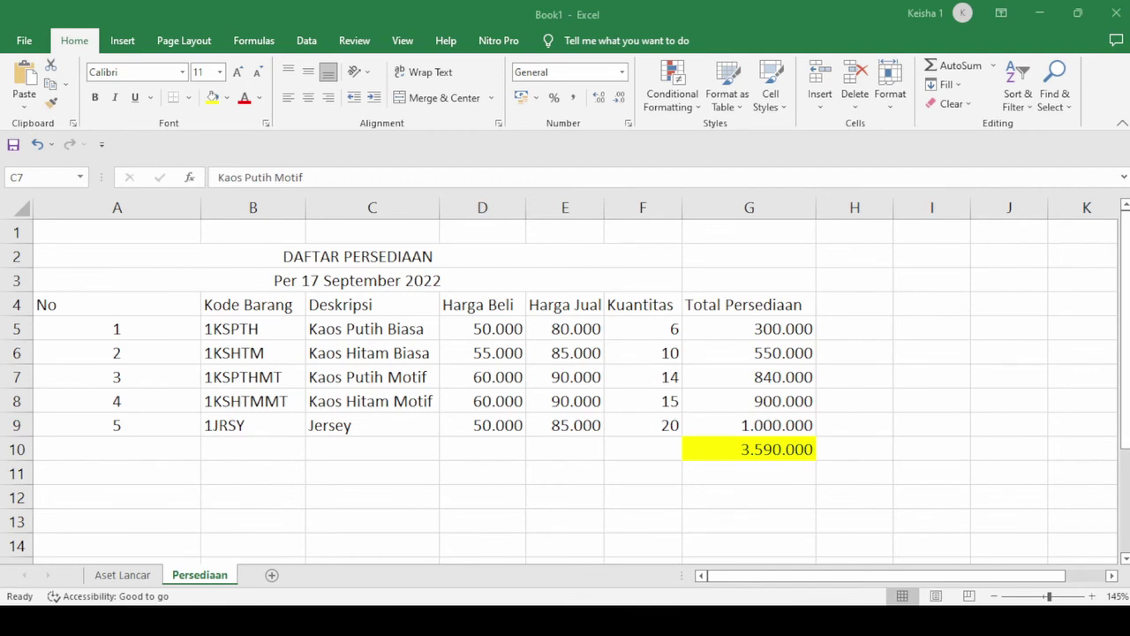
Step: Copy the code 1KSHTMMT from the Excel inventory list into the new item's code
left_click(257, 398)
key("ctrl+c")
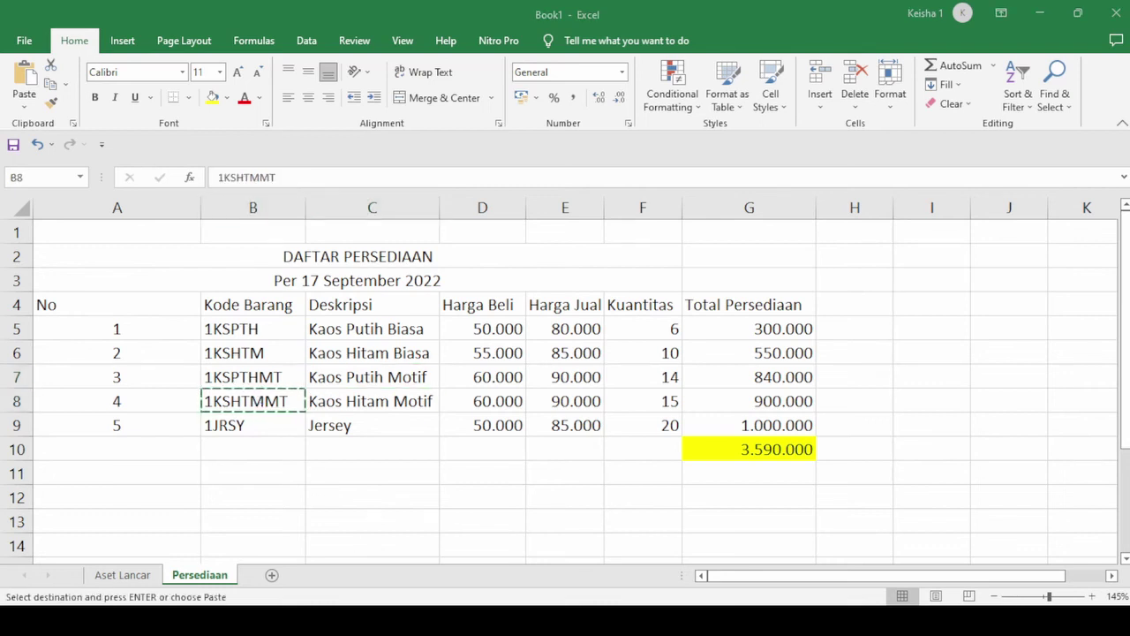
key("alt+Tab")
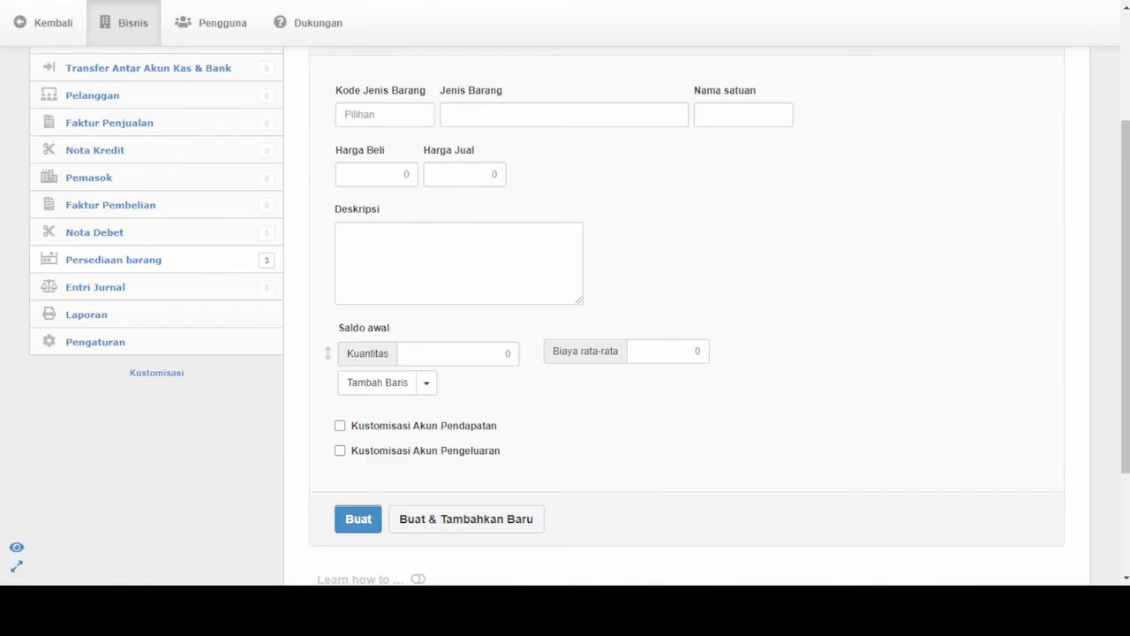
left_click(371, 120)
key("ctrl+v")
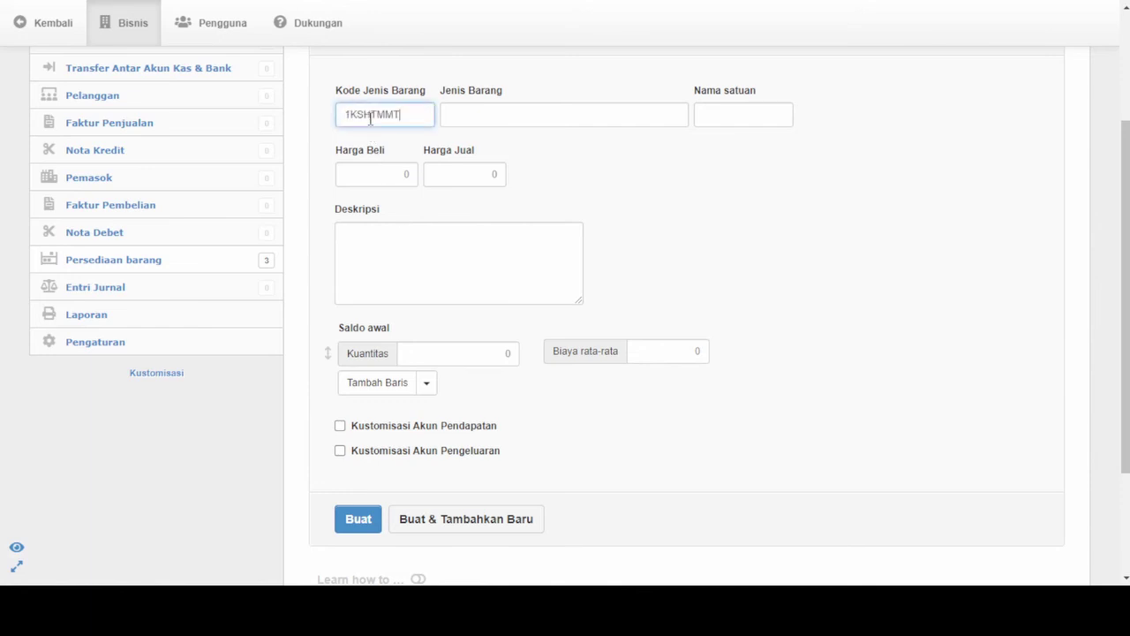
Step: Copy the name Kaos Hitam Motif from the Excel list into the item name and set the unit name to Pcs
left_click(483, 120)
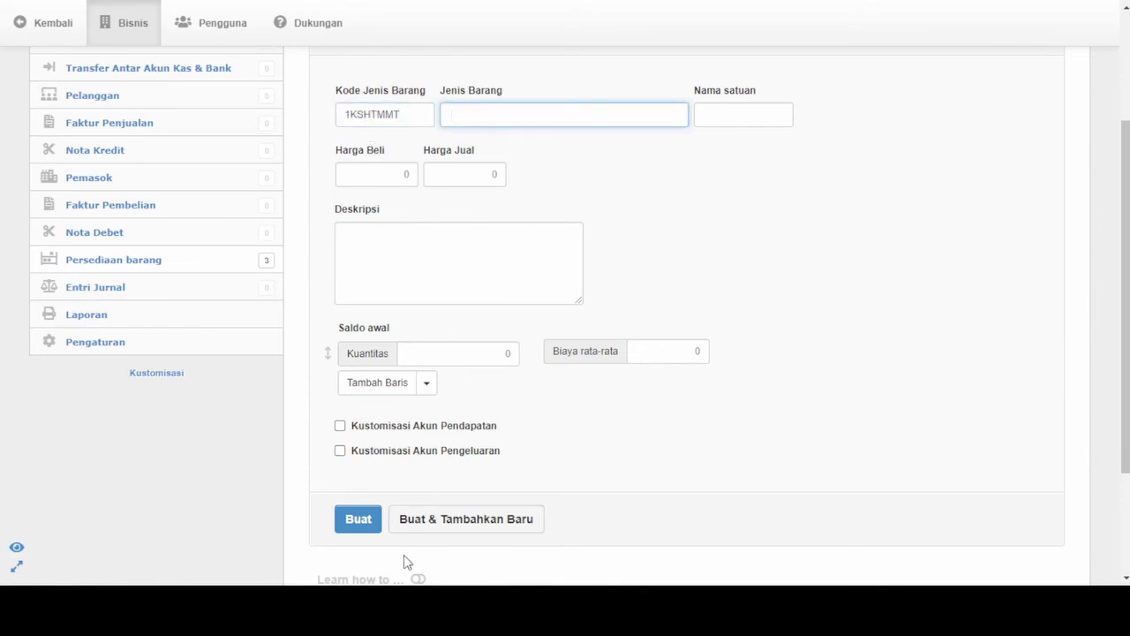
left_click(369, 581)
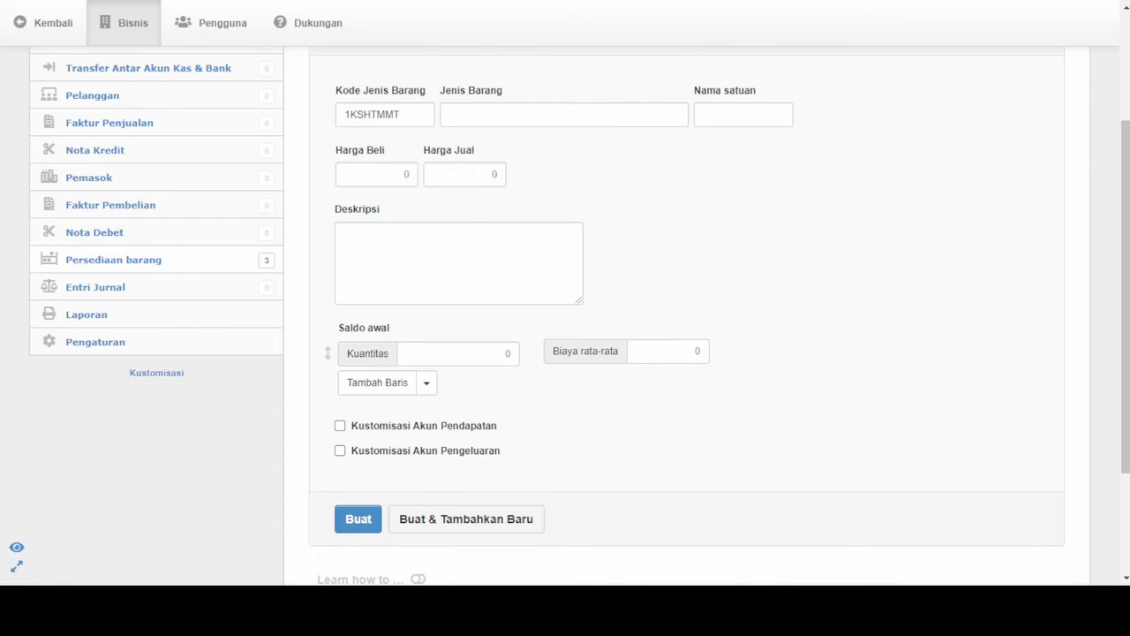
key("alt+Tab")
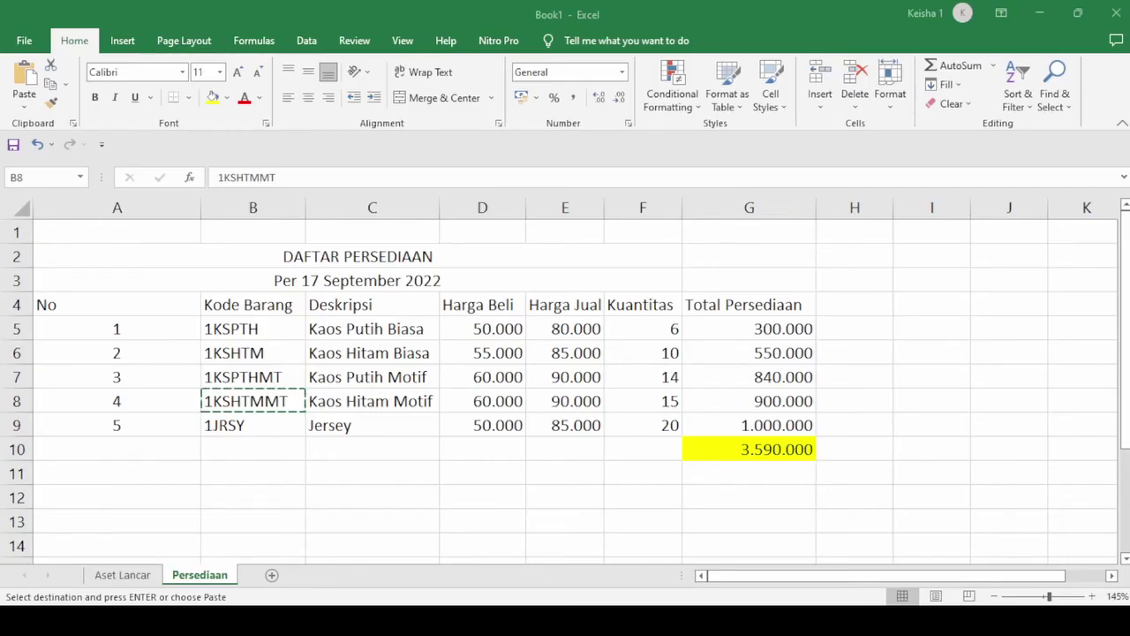
left_click(374, 403)
key("ctrl+c")
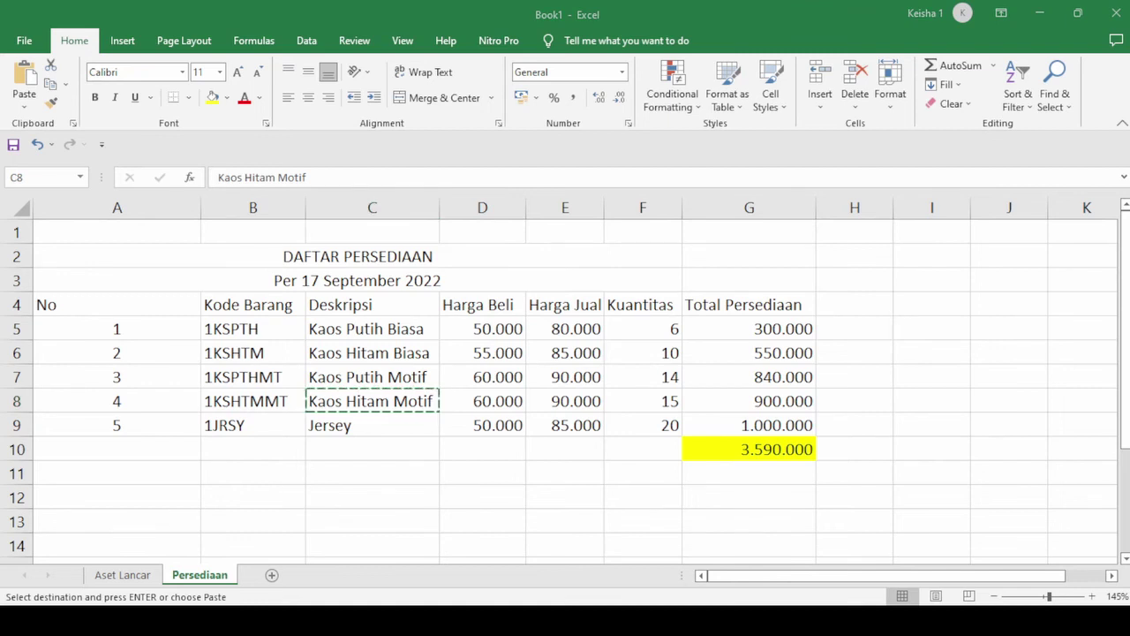
key("alt+Tab")
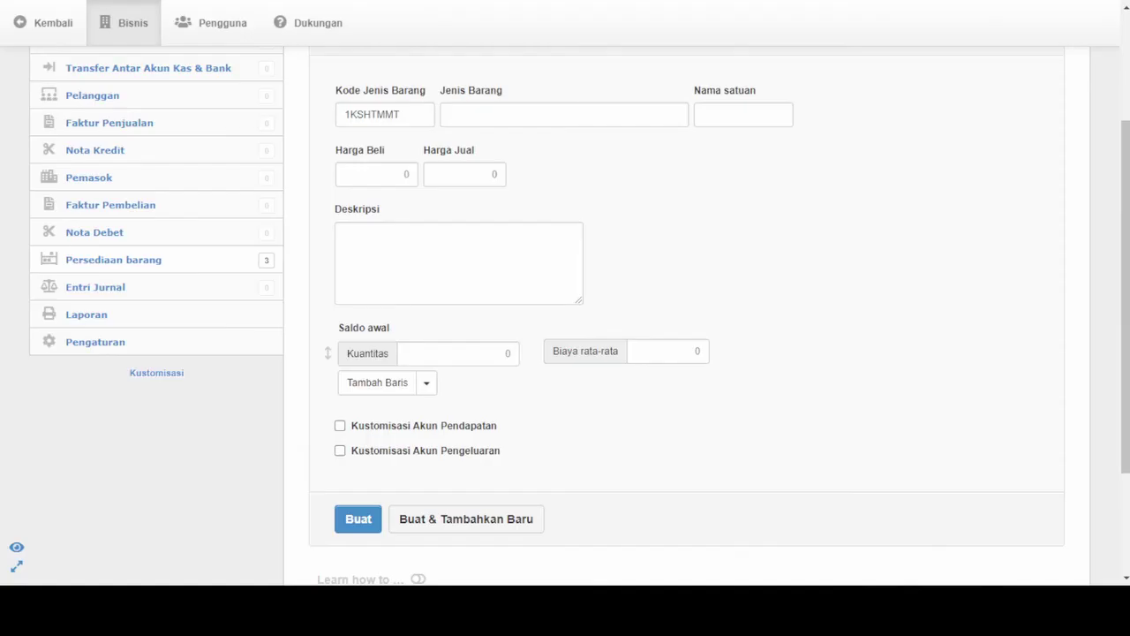
left_click(513, 113)
key("ctrl+v")
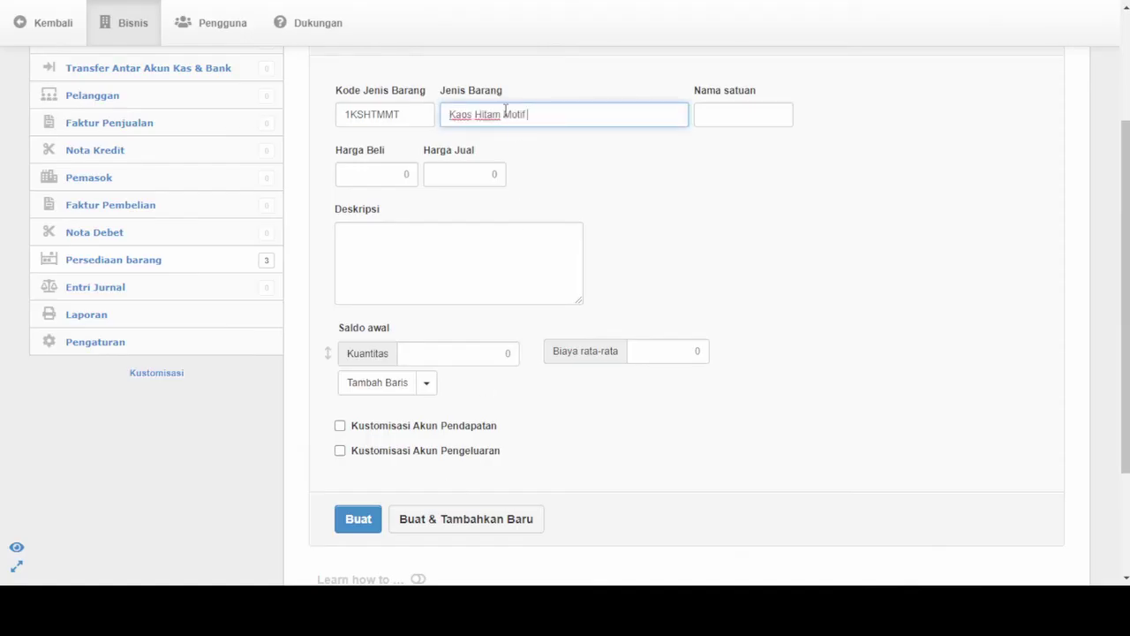
left_click(715, 136)
left_click(716, 118)
type("P")
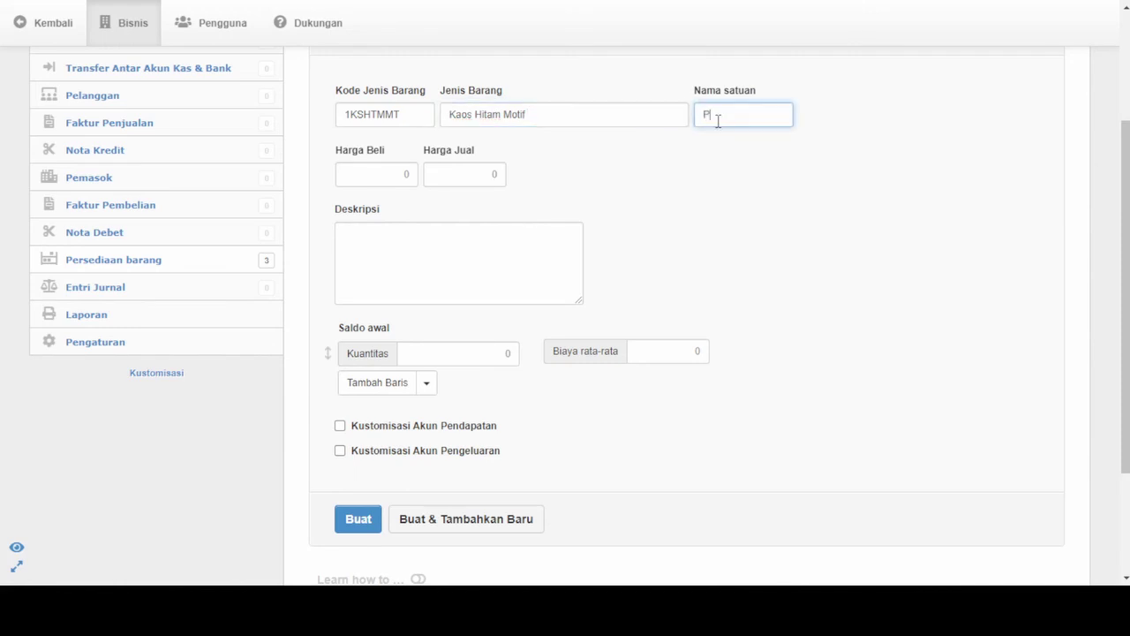
type("cs")
Step: Set the purchase price of Kaos Hitam Motif to 60000 and its sales price to 90000, following the Excel inventory list
left_click(381, 174)
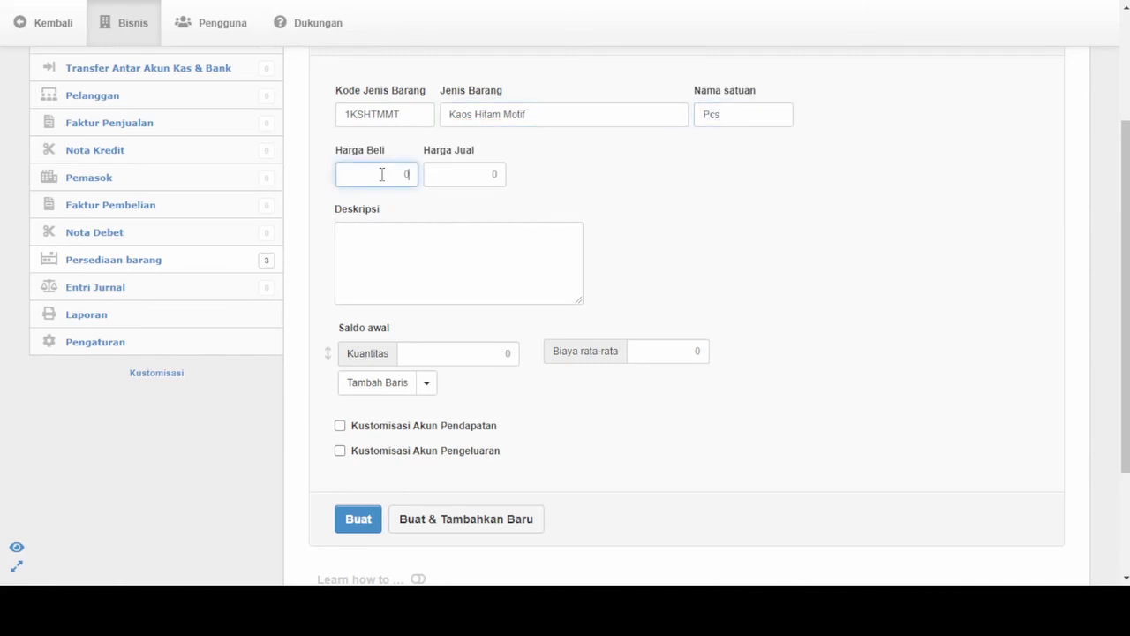
left_click(433, 618)
key("alt+Tab")
key("Tab")
type("60000")
key("Tab")
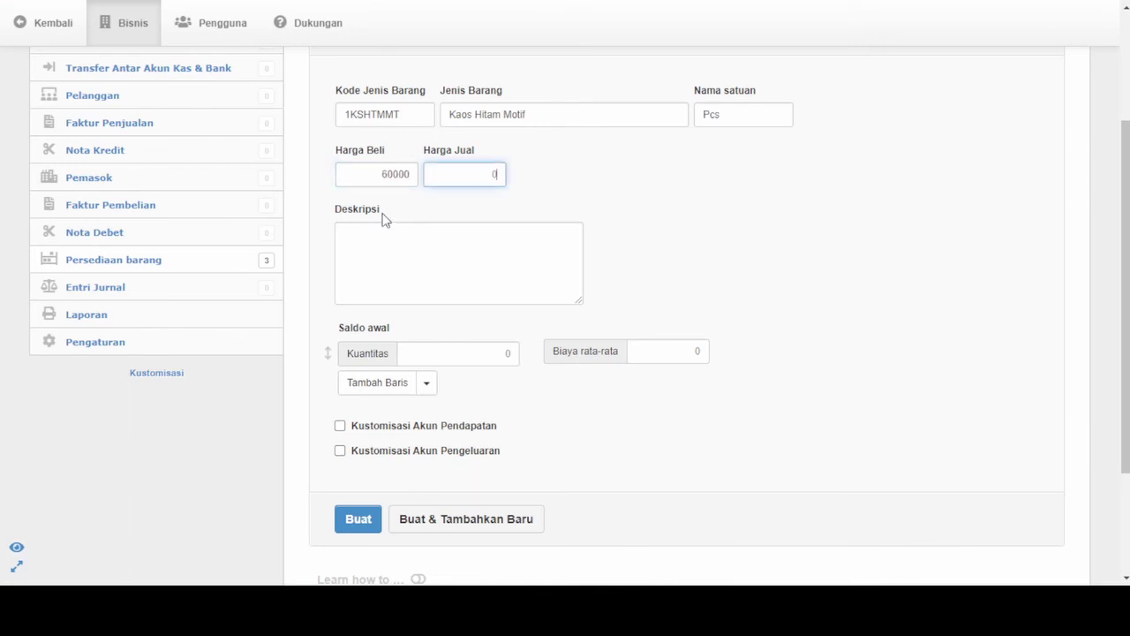
type("90000")
key("Tab")
Step: Copy the item name Kaos Hitam Motif into the item's description
triple_click(544, 119)
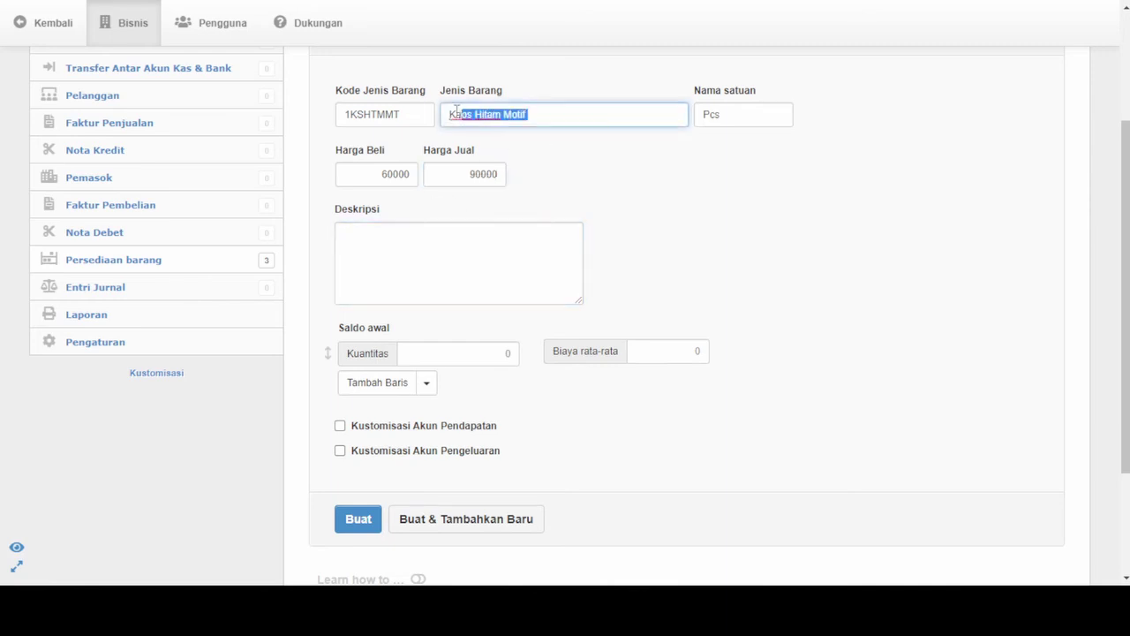
left_click(398, 229)
key("ctrl+v")
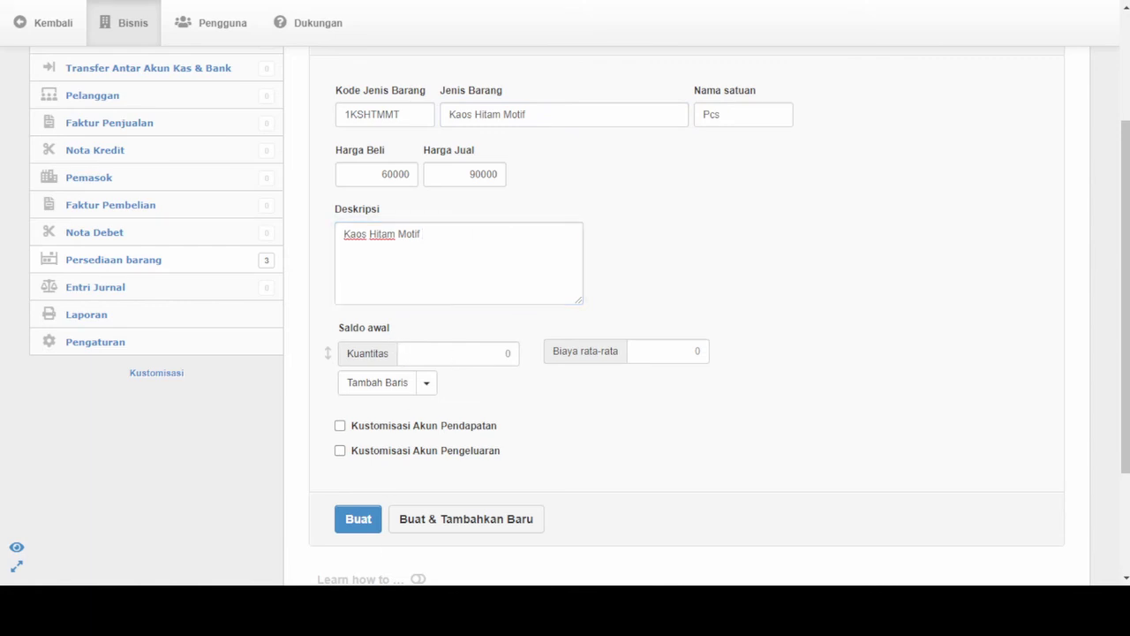
Step: Set the opening balance to a quantity of 15 at an average cost of 60000, and create the item with another new item form opened
key("alt+Tab")
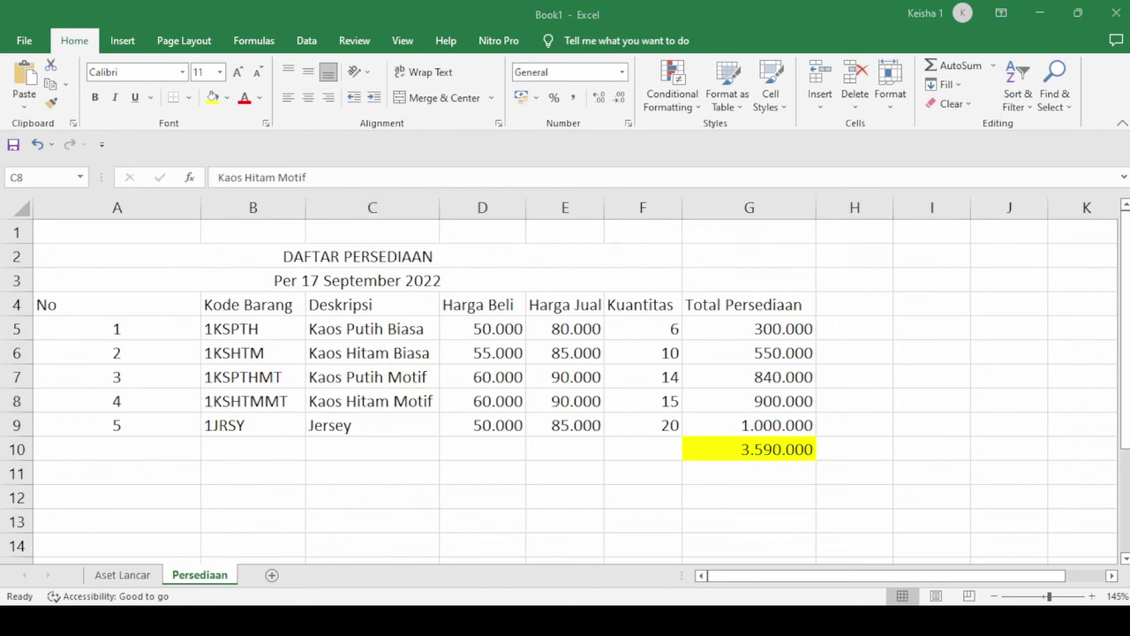
key("alt+Tab")
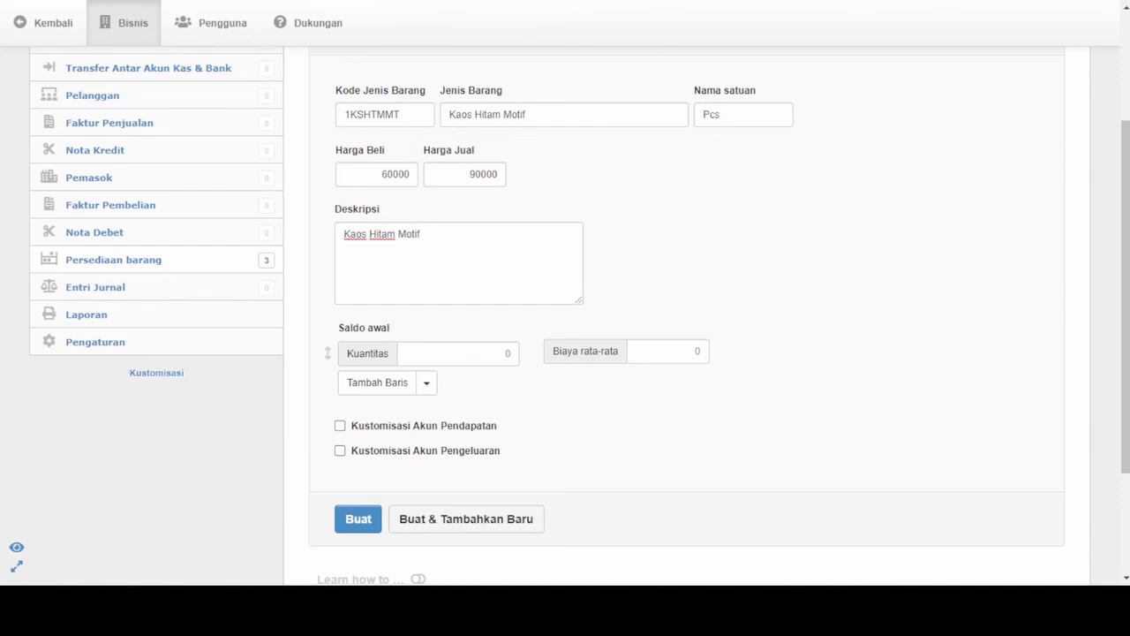
left_click(480, 361)
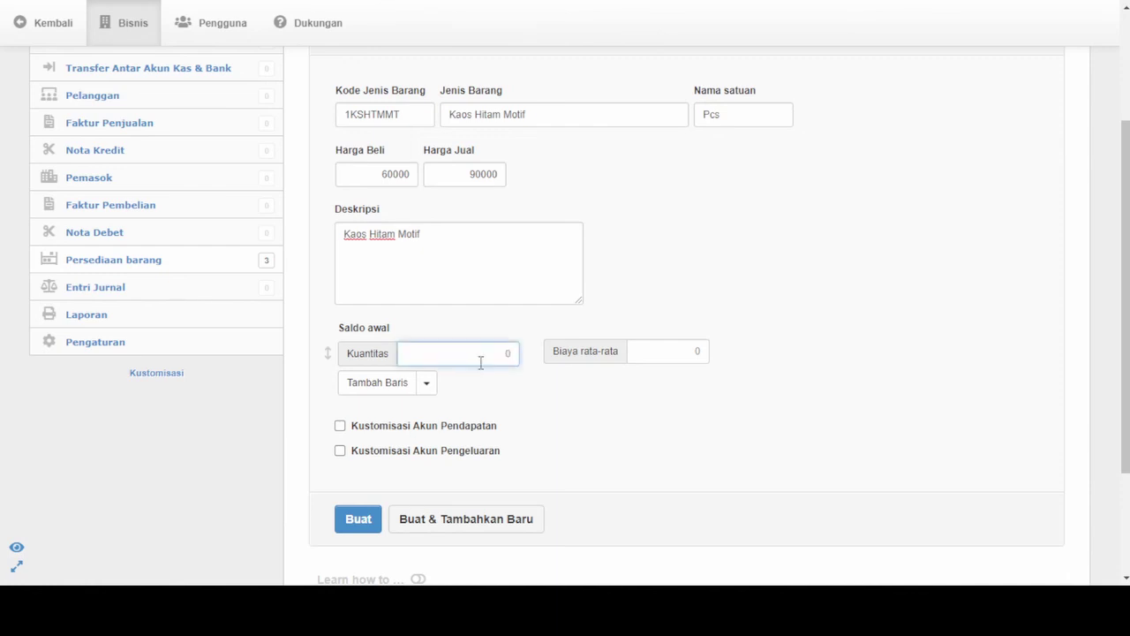
type("15")
key("Tab")
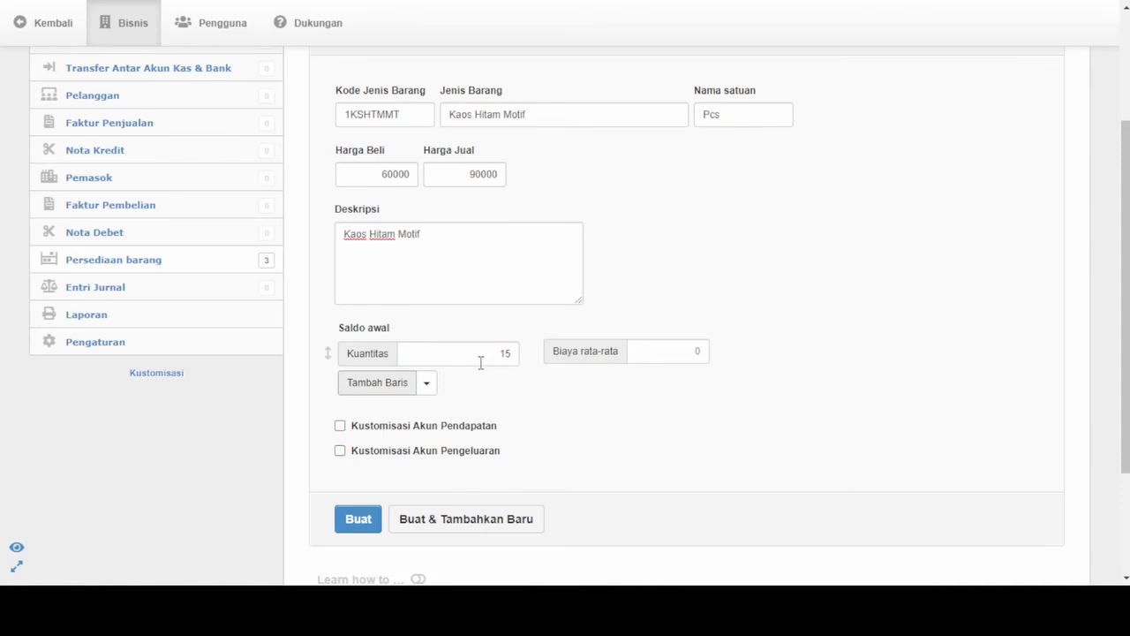
left_click(655, 356)
key("BackSpace")
type("60000")
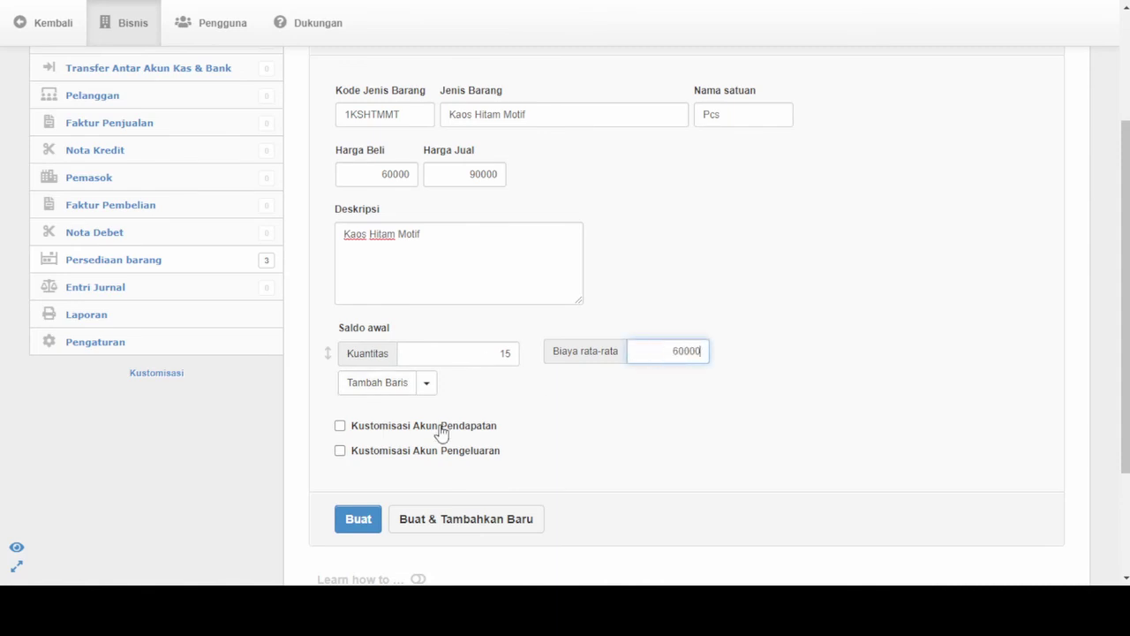
scroll(442, 436, "down", 1)
left_click(428, 440)
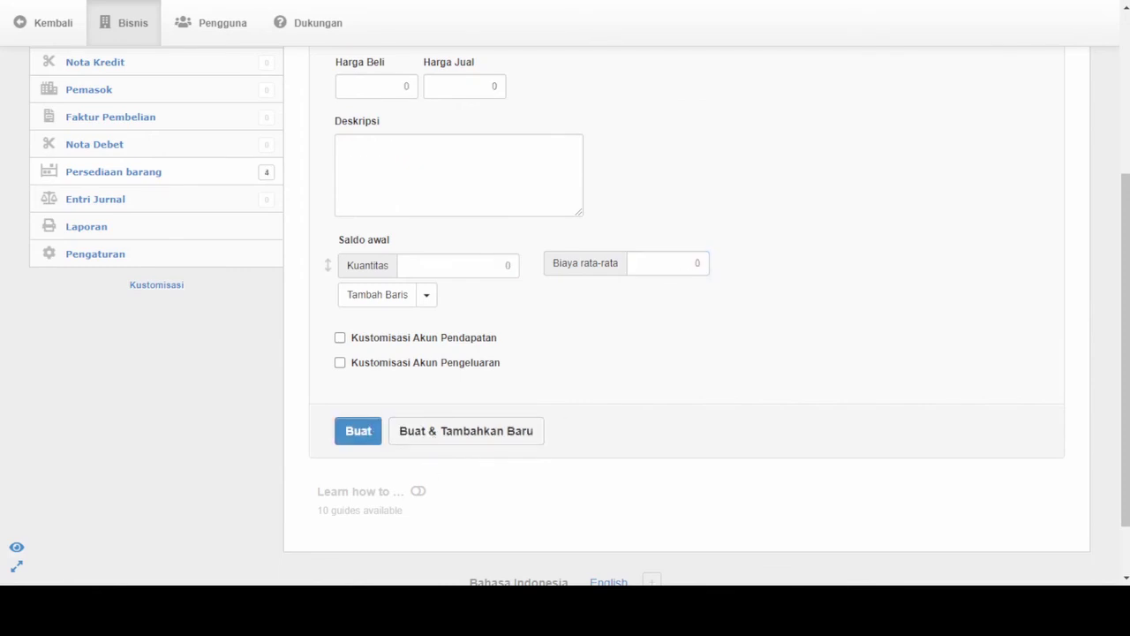
Step: Copy the code 1JRSY from the Excel inventory list into the new item's code
key("alt+Tab")
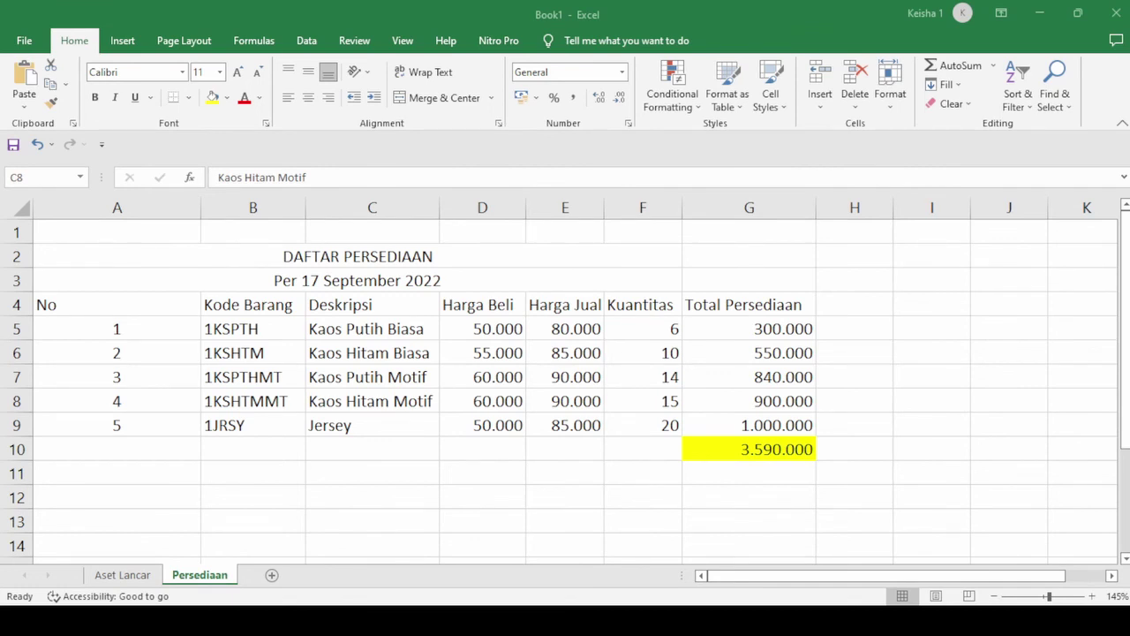
left_click(242, 431)
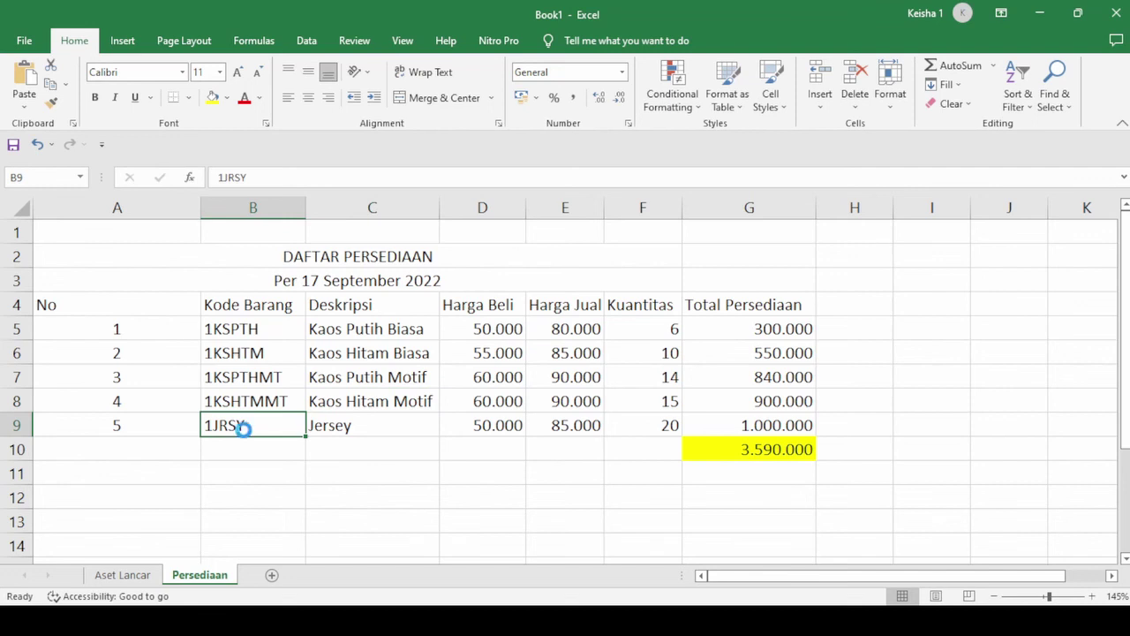
key("ctrl+c")
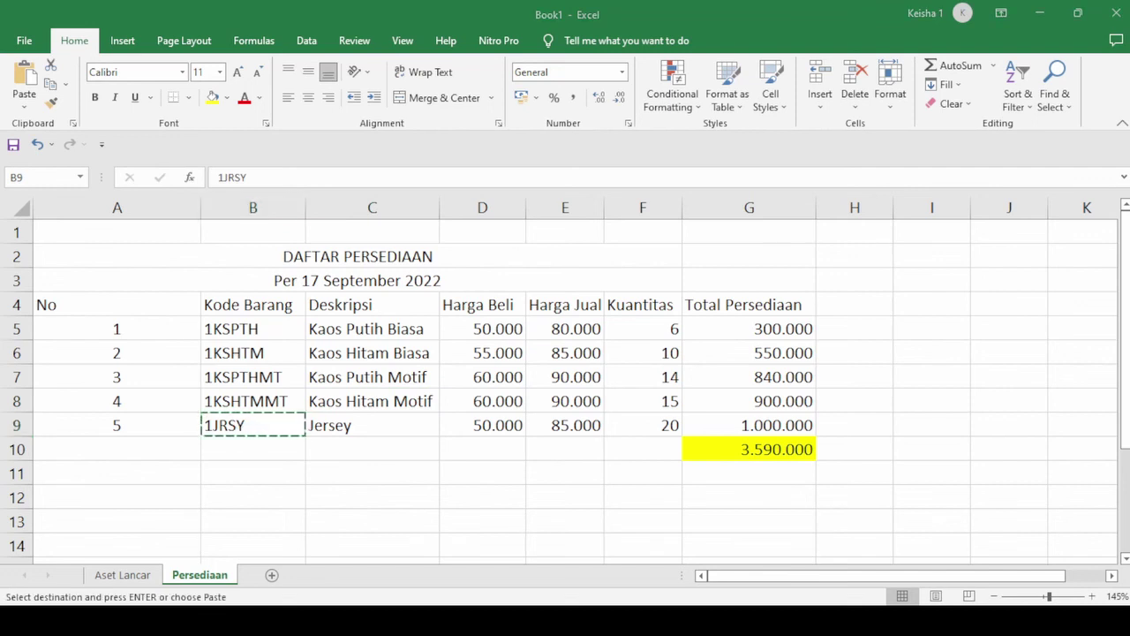
key("alt+Tab")
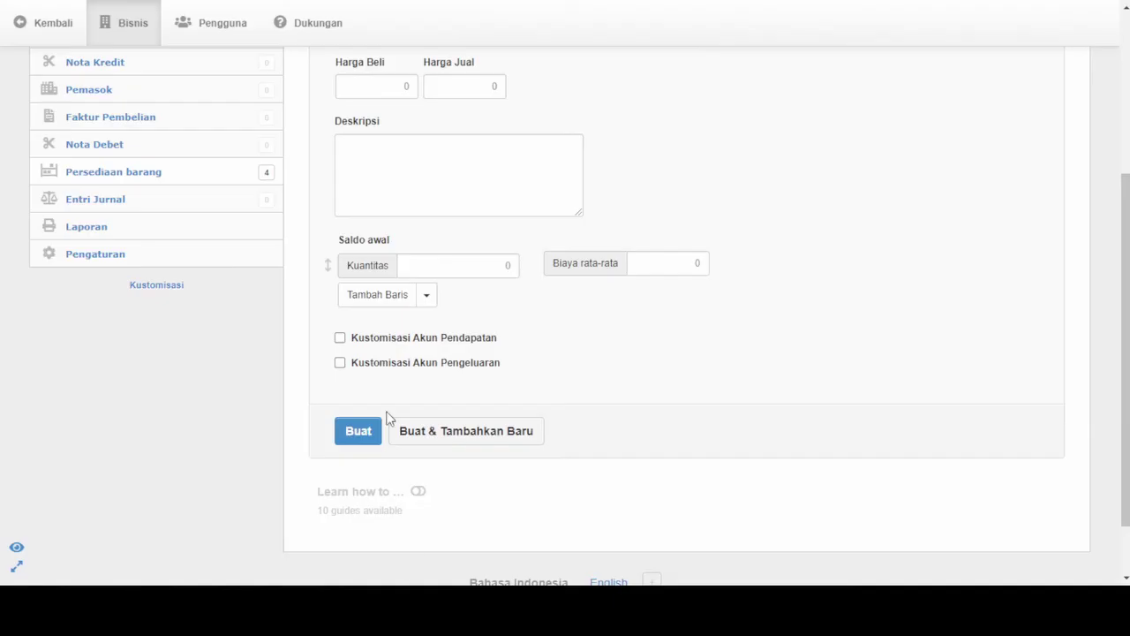
scroll(408, 239, "up", 2)
left_click(399, 201)
key("ctrl+v")
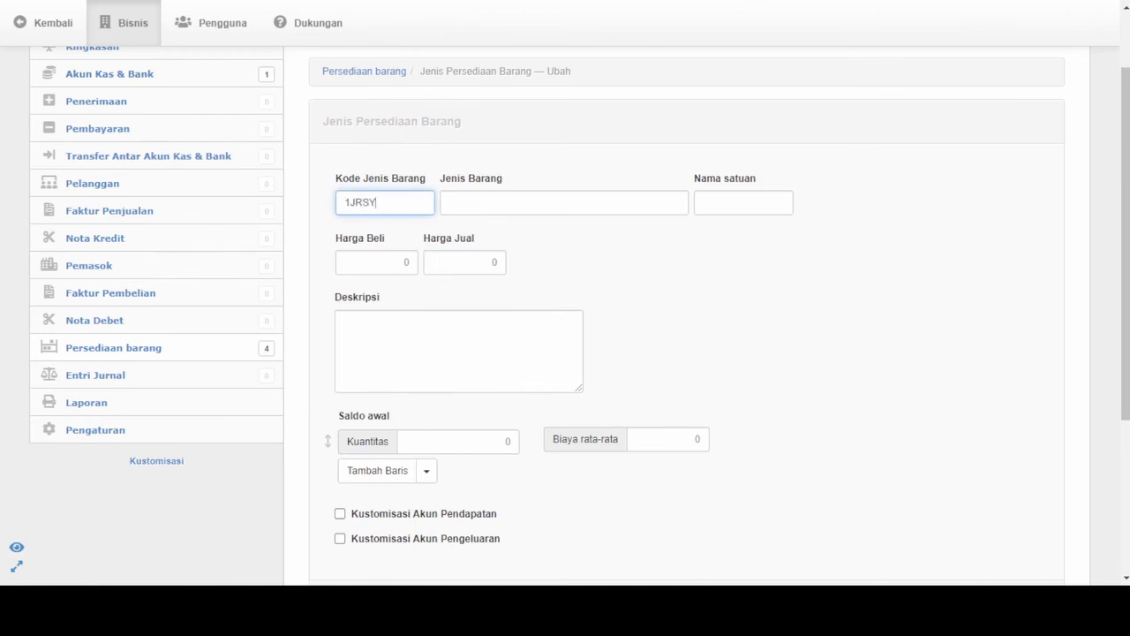
Step: Copy the item name Jersey from the Excel inventory list into the new item's name, and set its unit name to Pcs
key("alt+Tab")
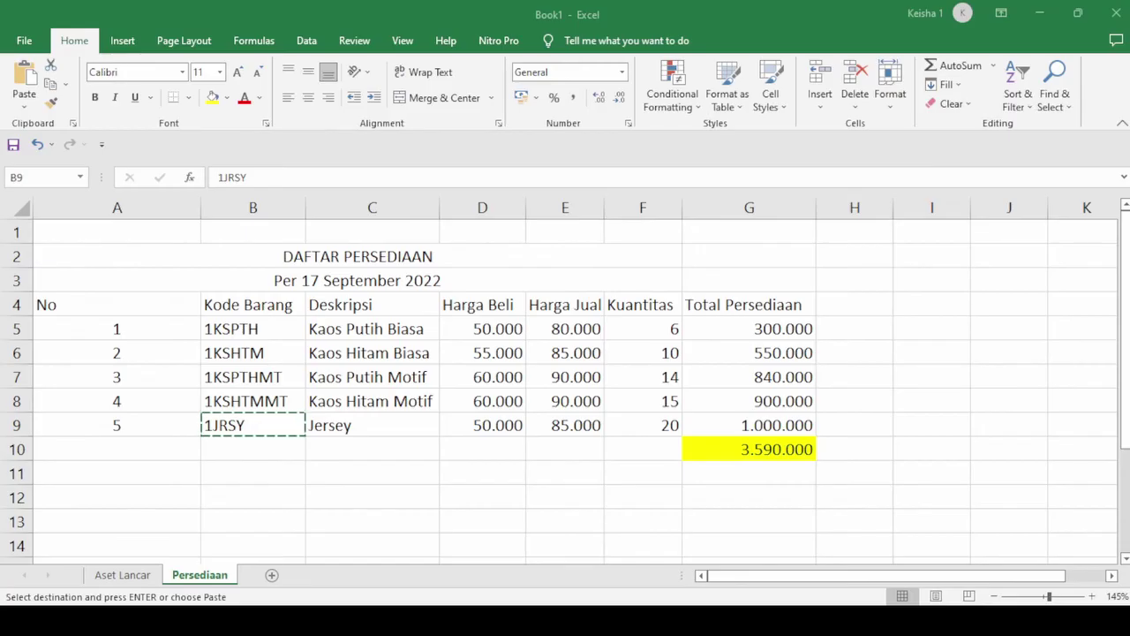
left_click(365, 424)
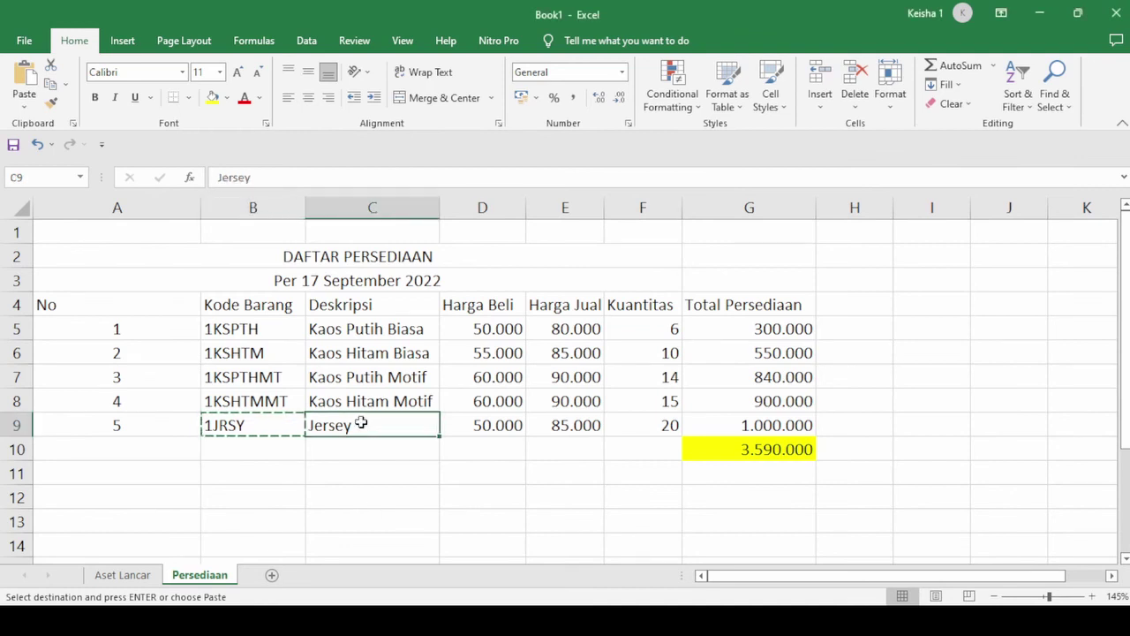
key("ctrl+c")
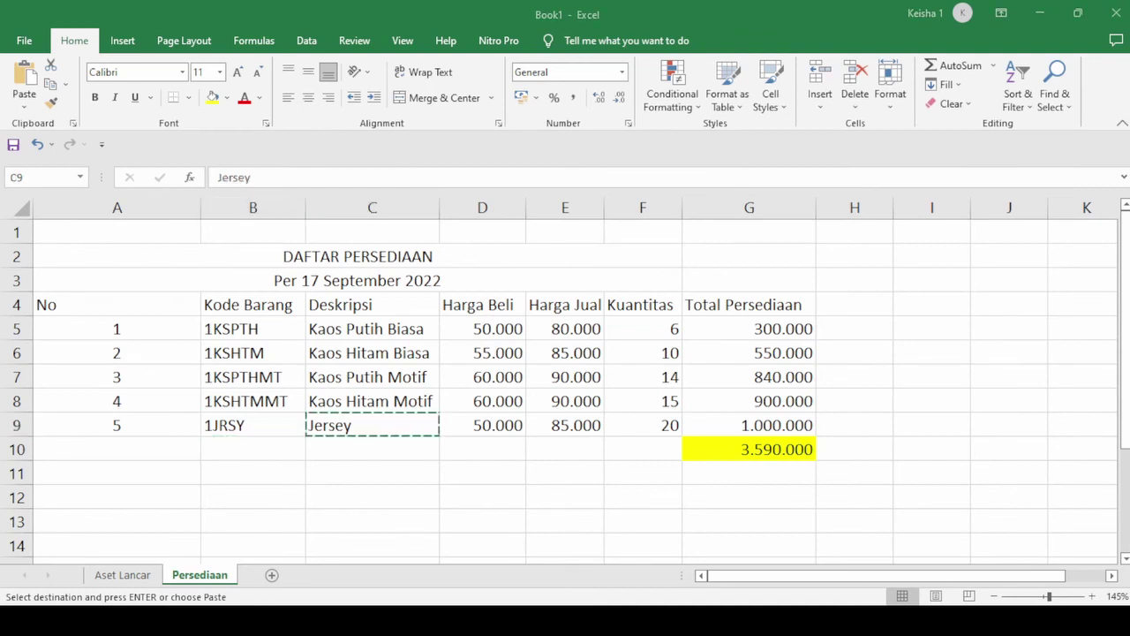
key("alt+Tab")
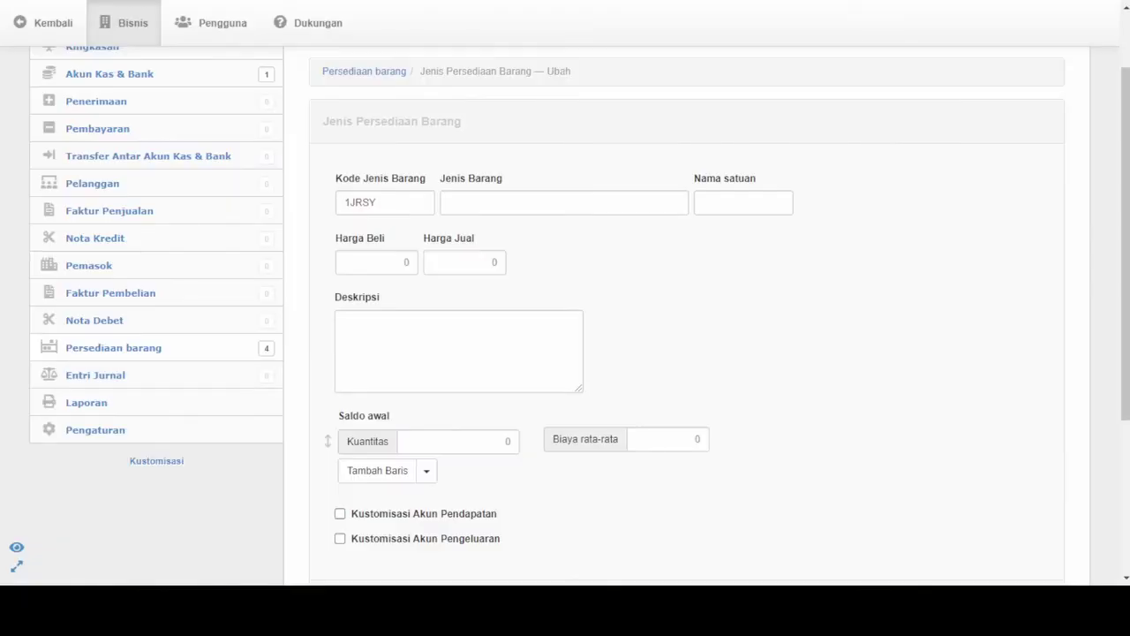
left_click(487, 202)
key("ctrl+v")
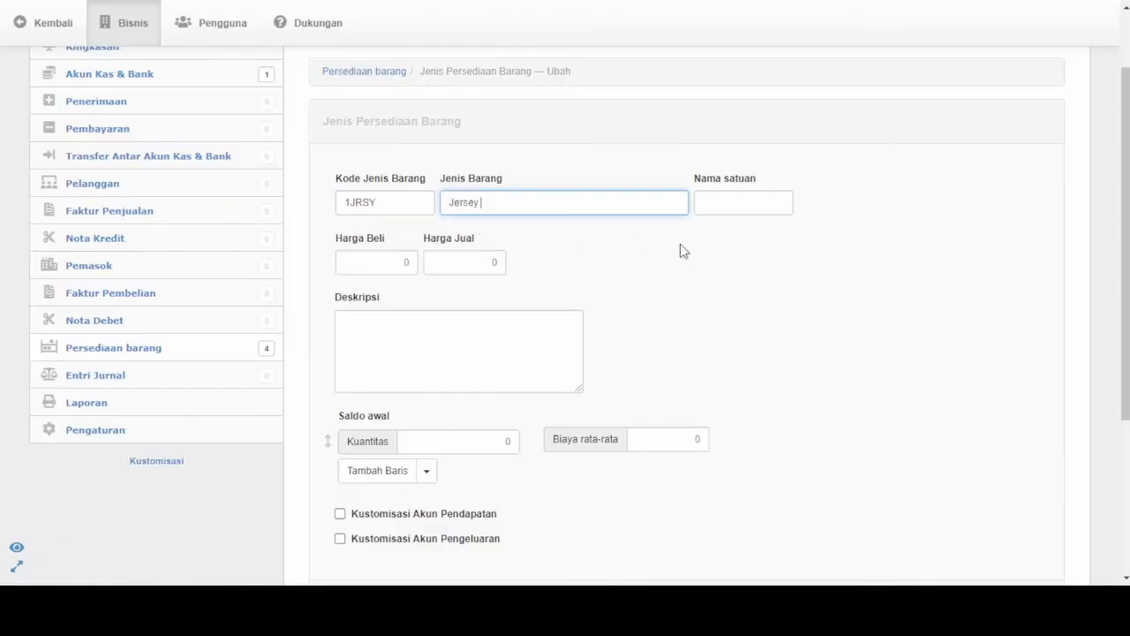
left_click(752, 208)
type("Pcs")
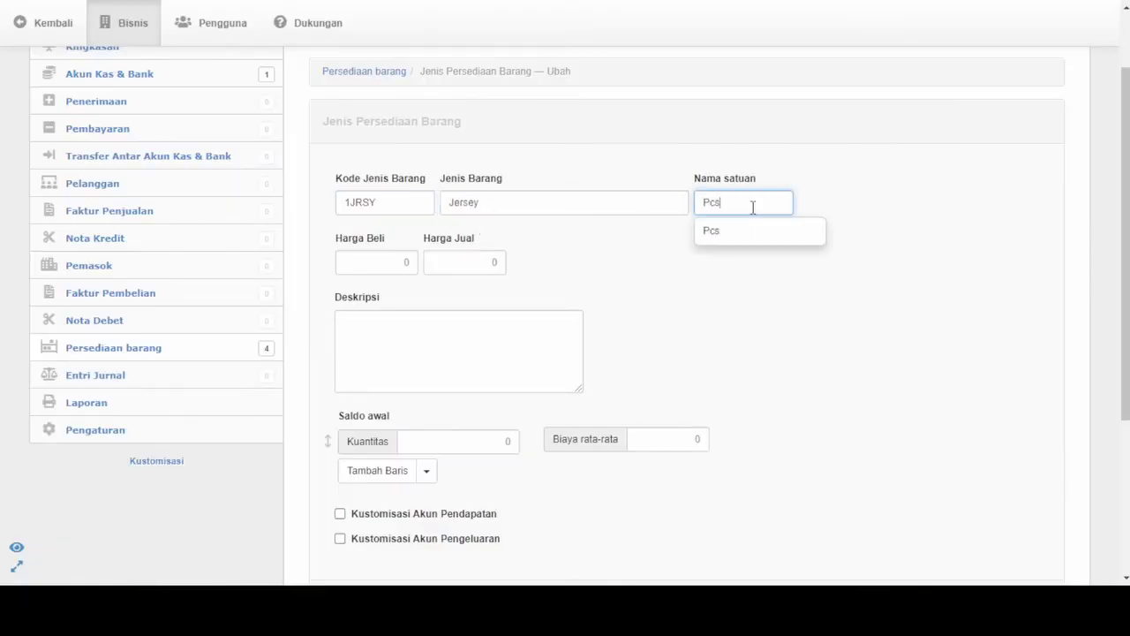
Step: Set the purchase price of Jersey to 50000 and its sales price to 85000, following the Excel inventory list
key("alt+Tab")
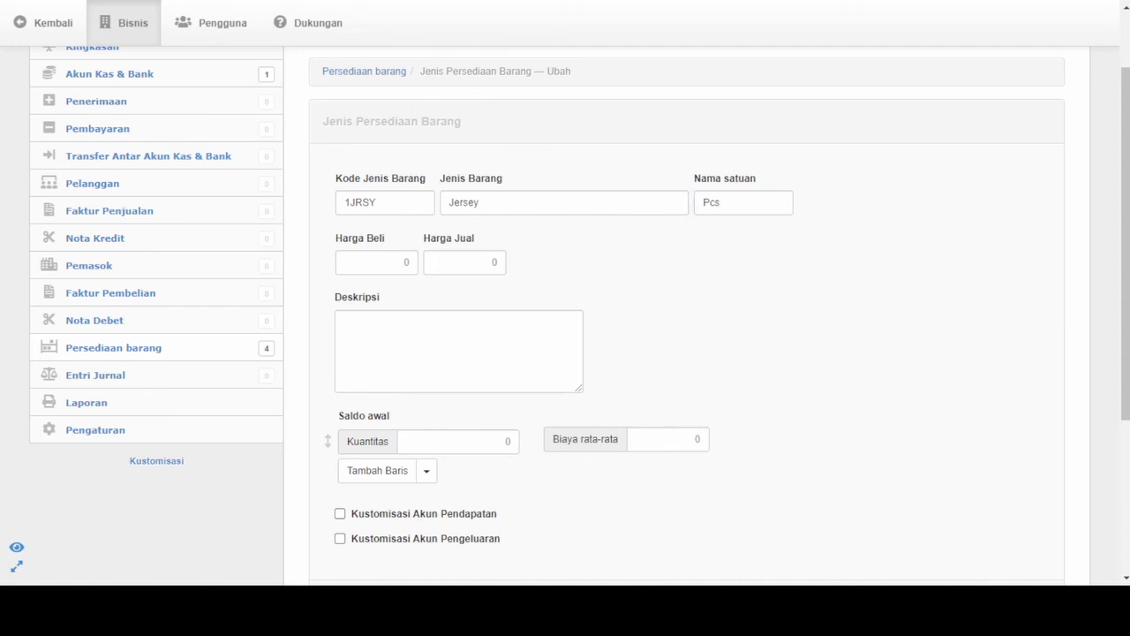
key("alt+Tab")
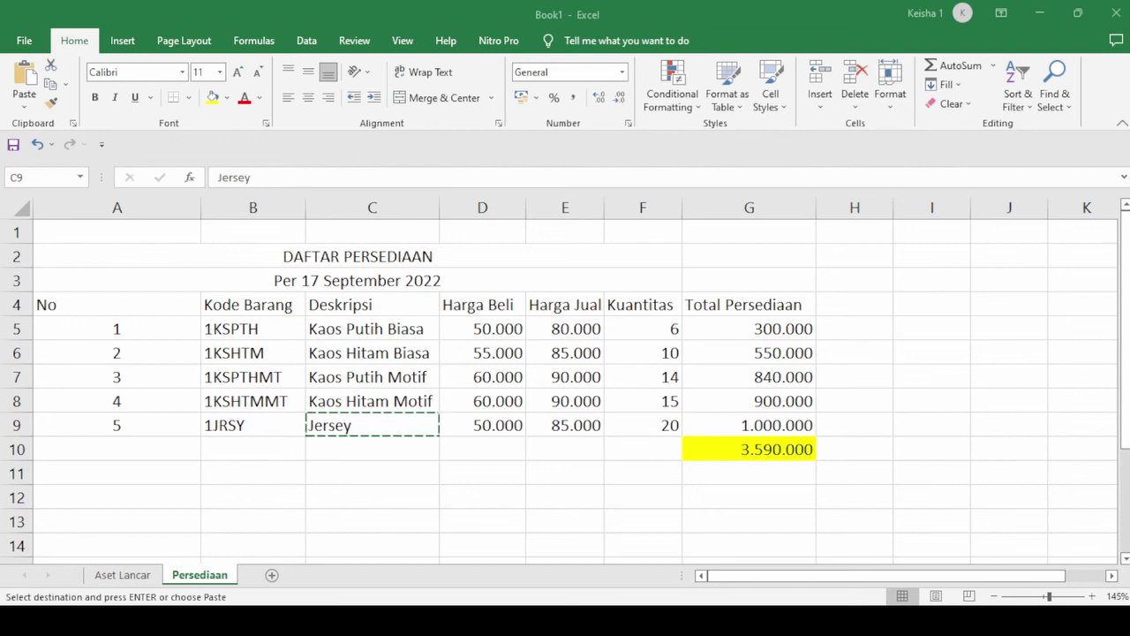
key("alt+Tab")
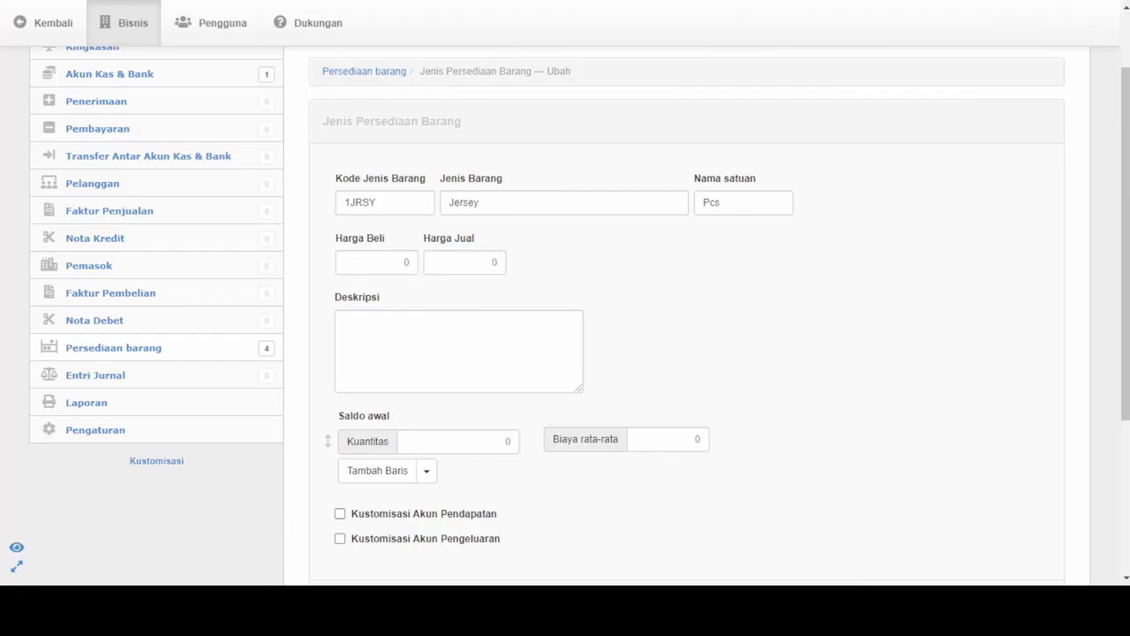
left_click(389, 263)
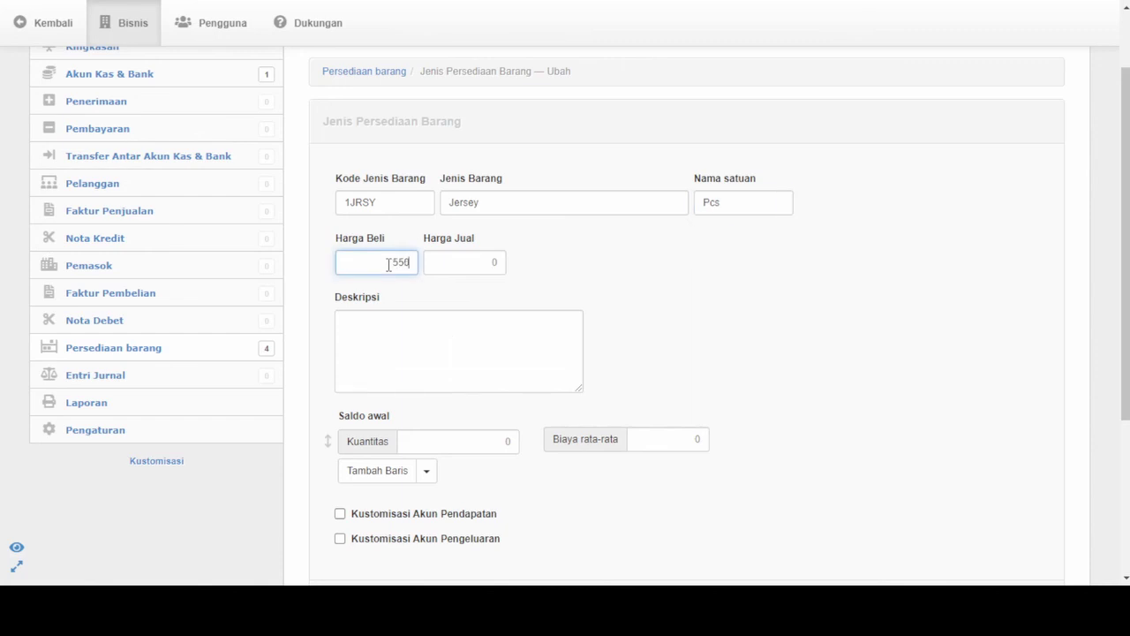
left_click(353, 610)
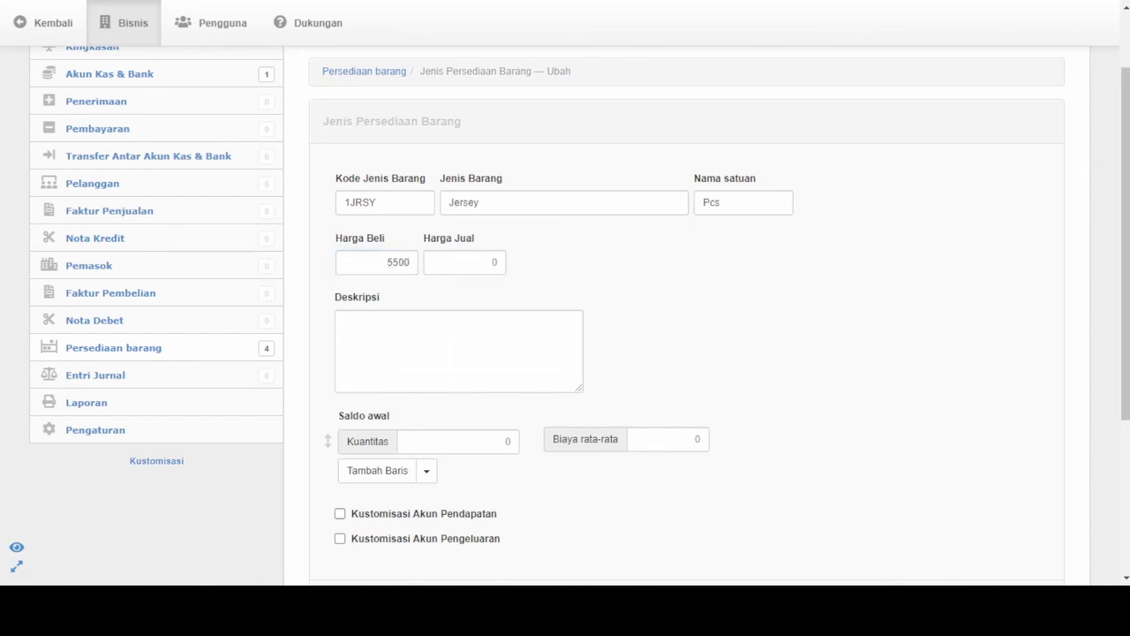
key("alt+Tab")
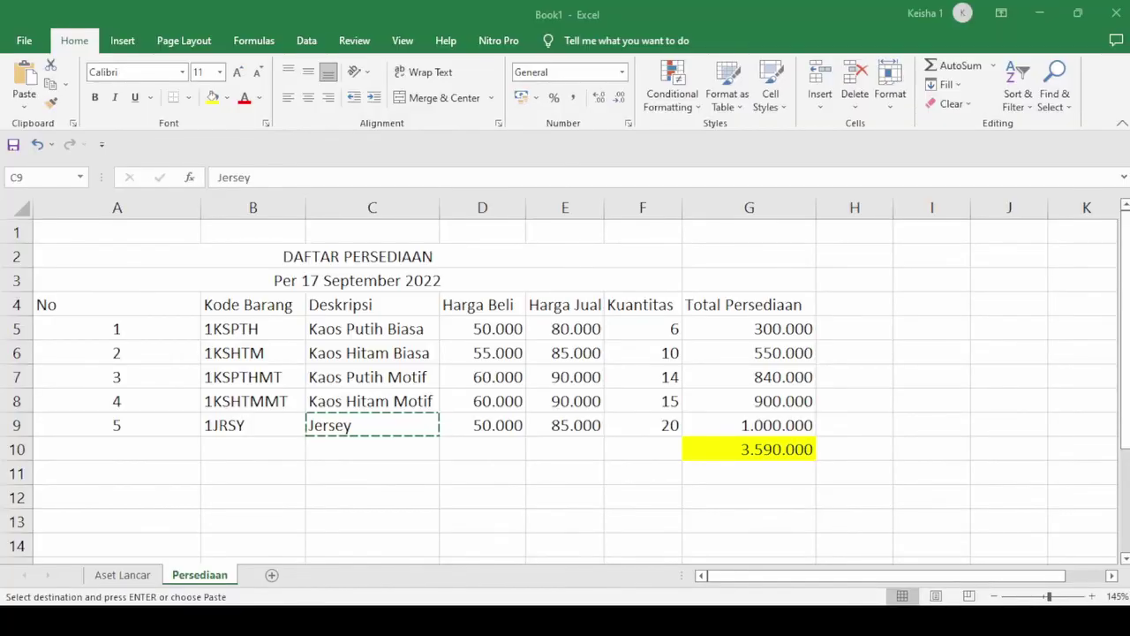
key("alt+Tab")
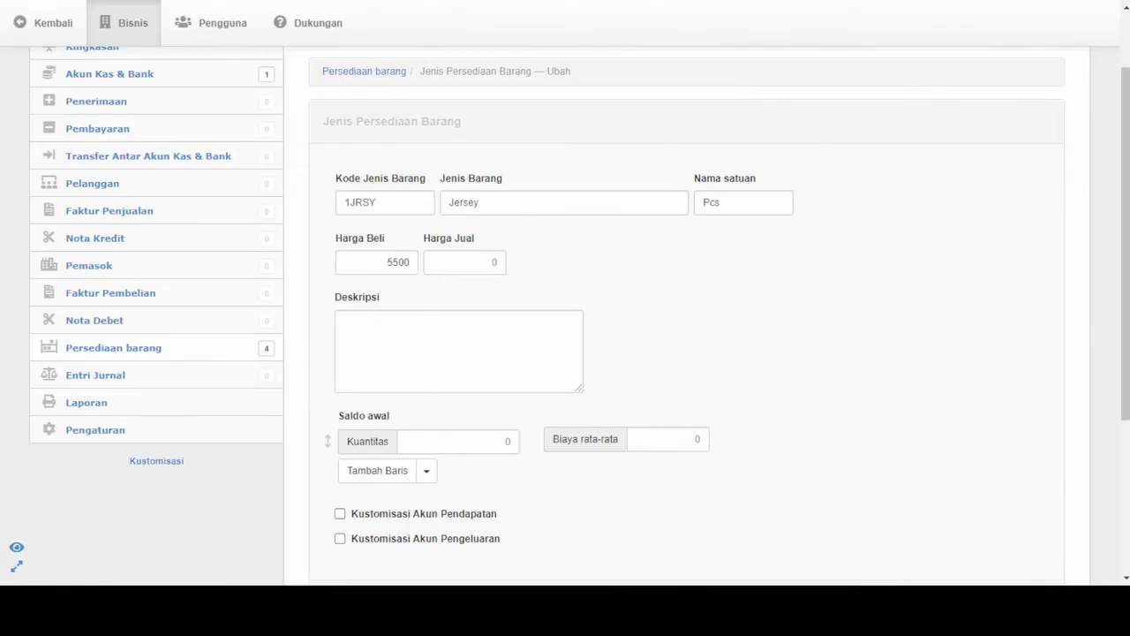
left_click_drag(377, 258, 449, 256)
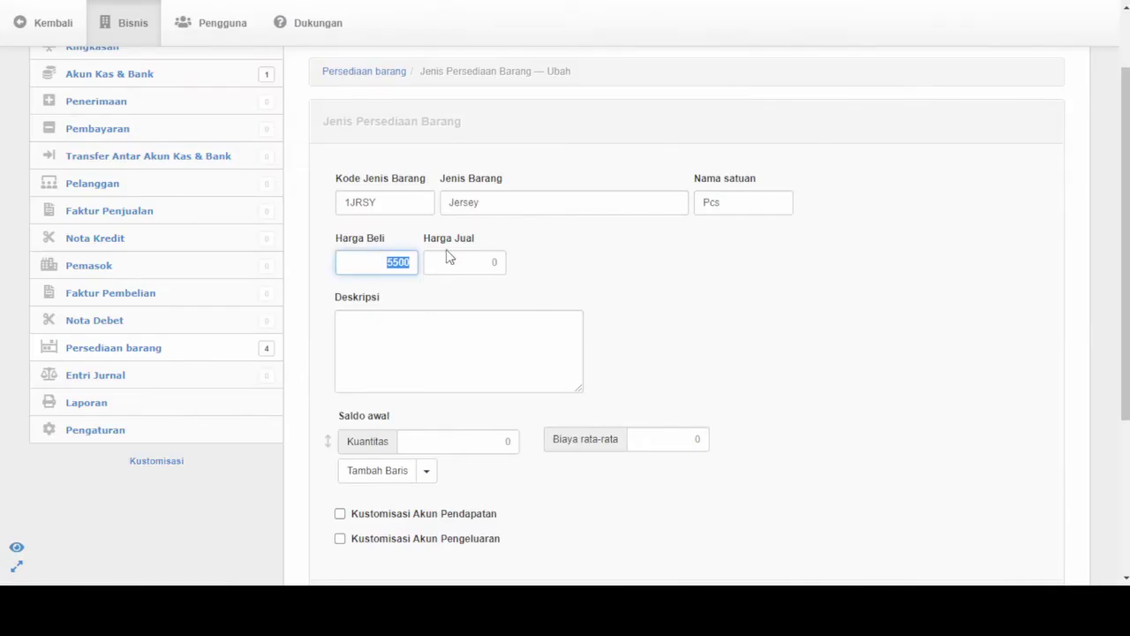
type("50000")
key("Tab")
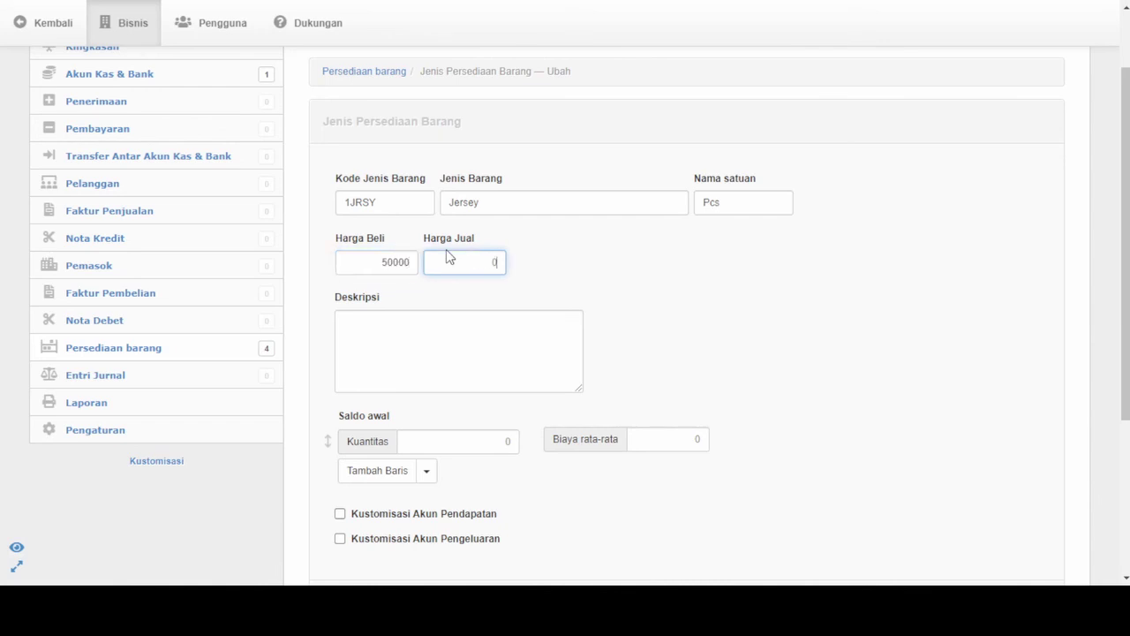
type("85000")
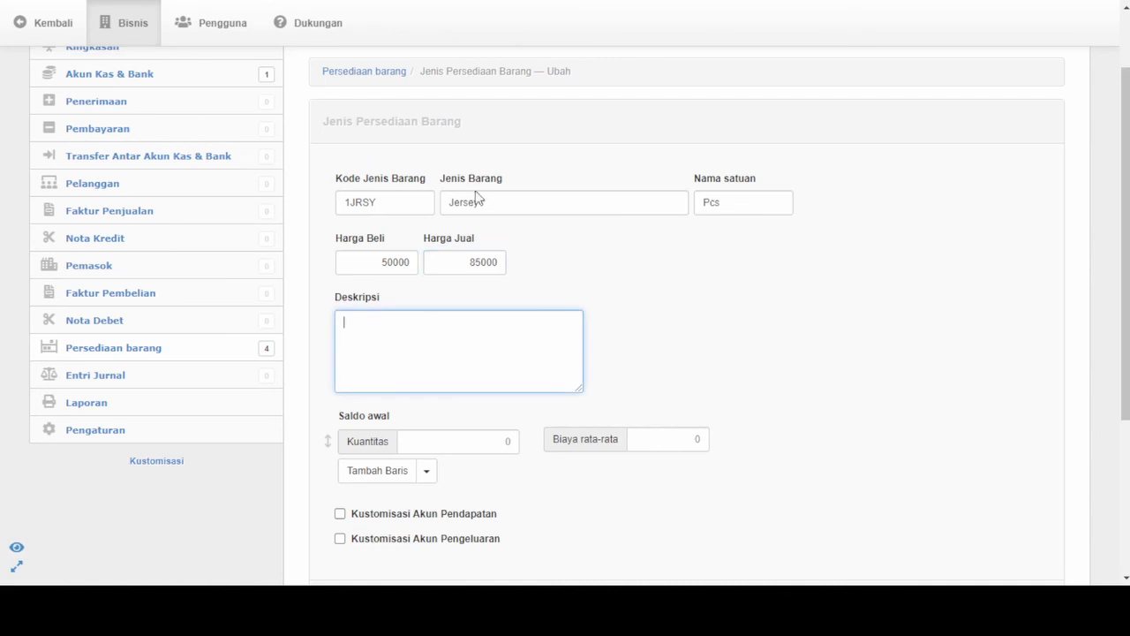
Step: Copy the item name Jersey into the item's description
left_click_drag(479, 199, 391, 196)
key("ctrl+c")
left_click(443, 348)
key("ctrl+v")
Step: Set Jersey's opening balance to a quantity of 20 at an average cost of 50000, and create the item with another new item form opened
left_click(470, 441)
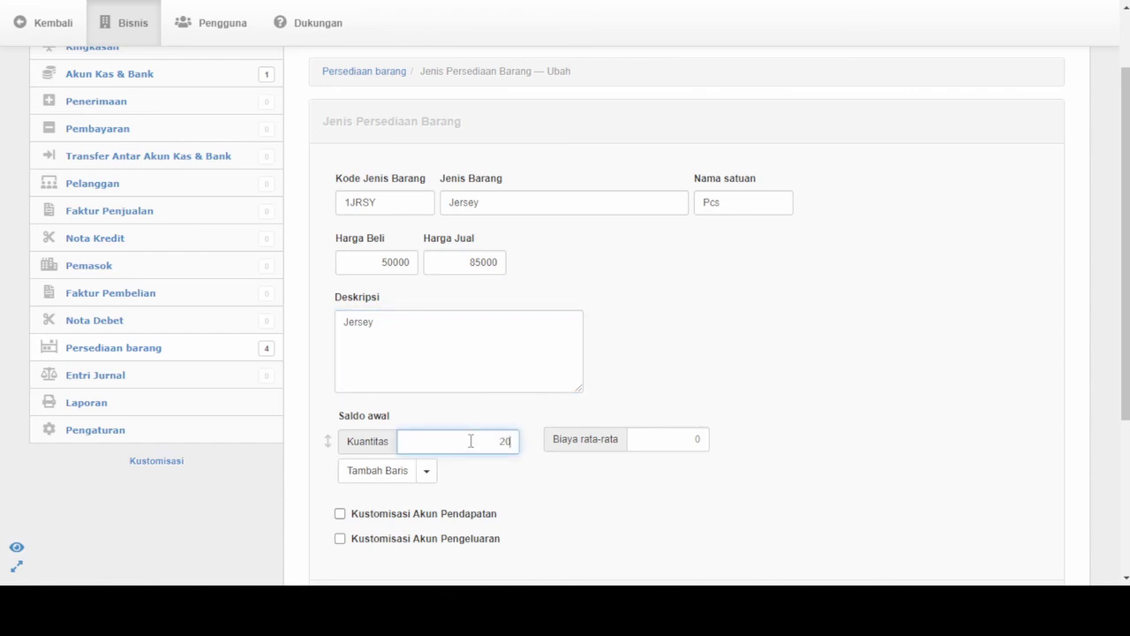
type("20")
left_click(675, 443)
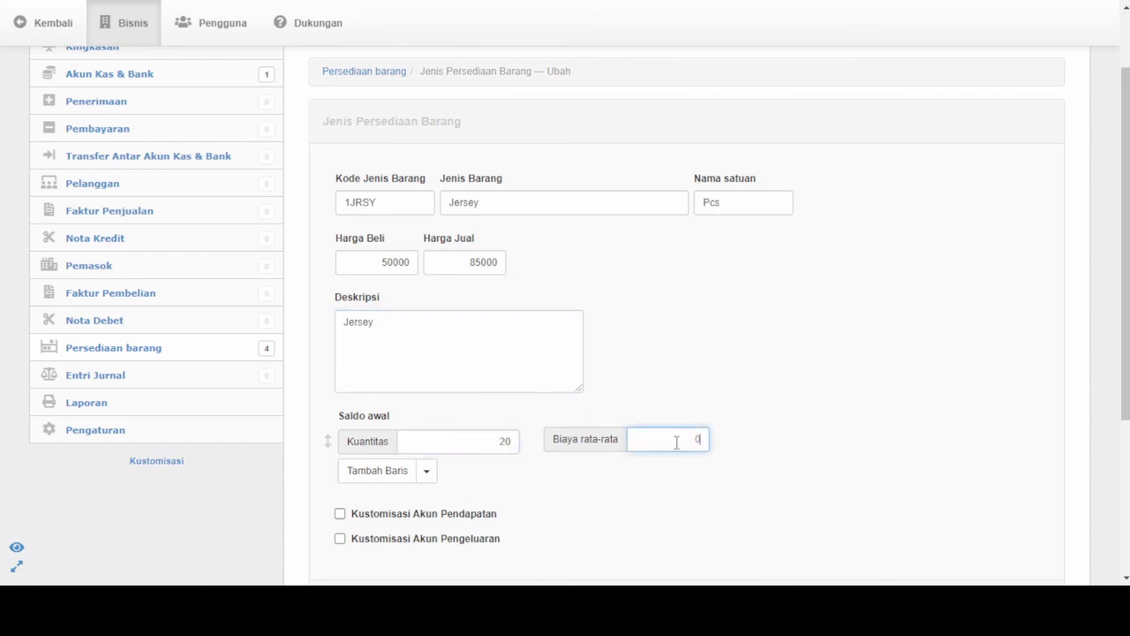
type("50000")
scroll(675, 441, "down", 3)
left_click(418, 431)
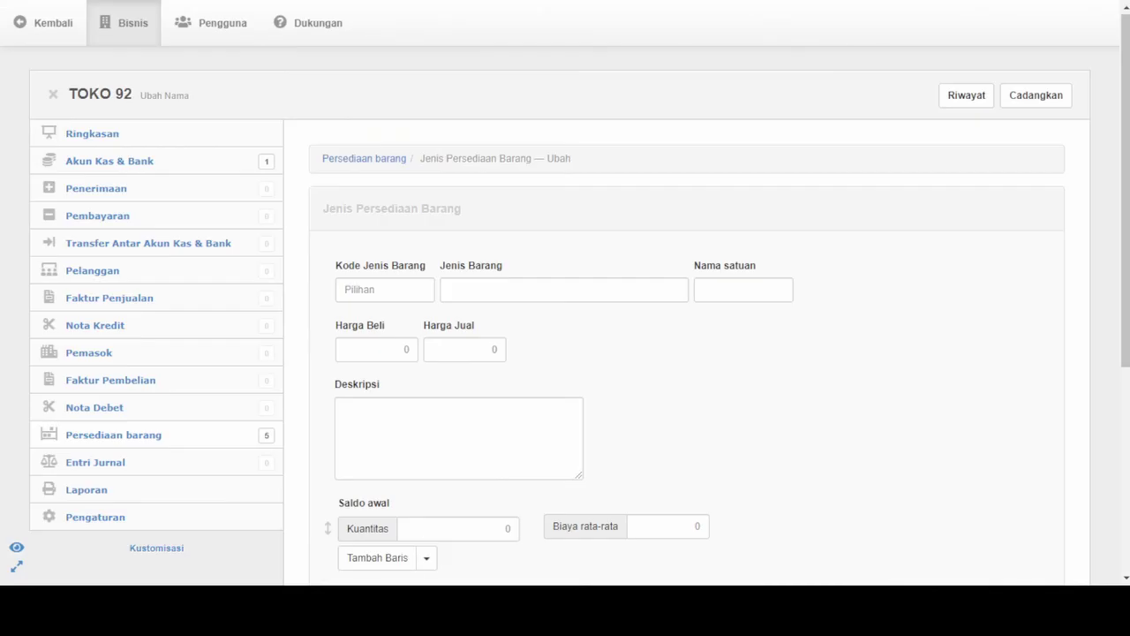
Step: Review the business summary's assets and equity, including the per-item breakdown of the Persediaan balance
left_click(96, 136)
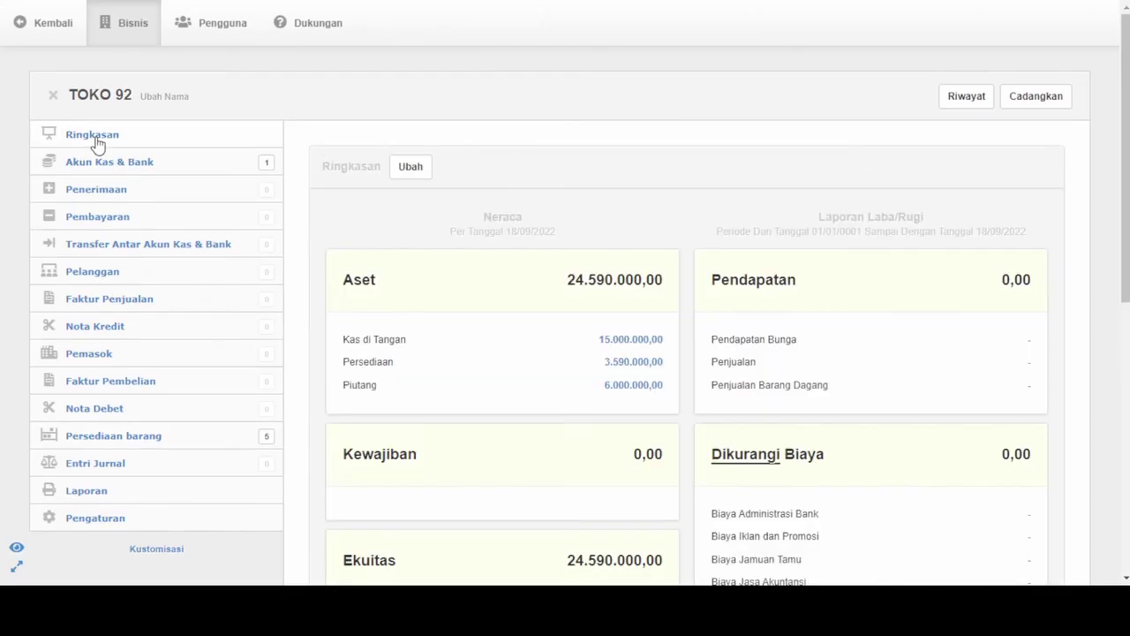
scroll(712, 432, "down", 1)
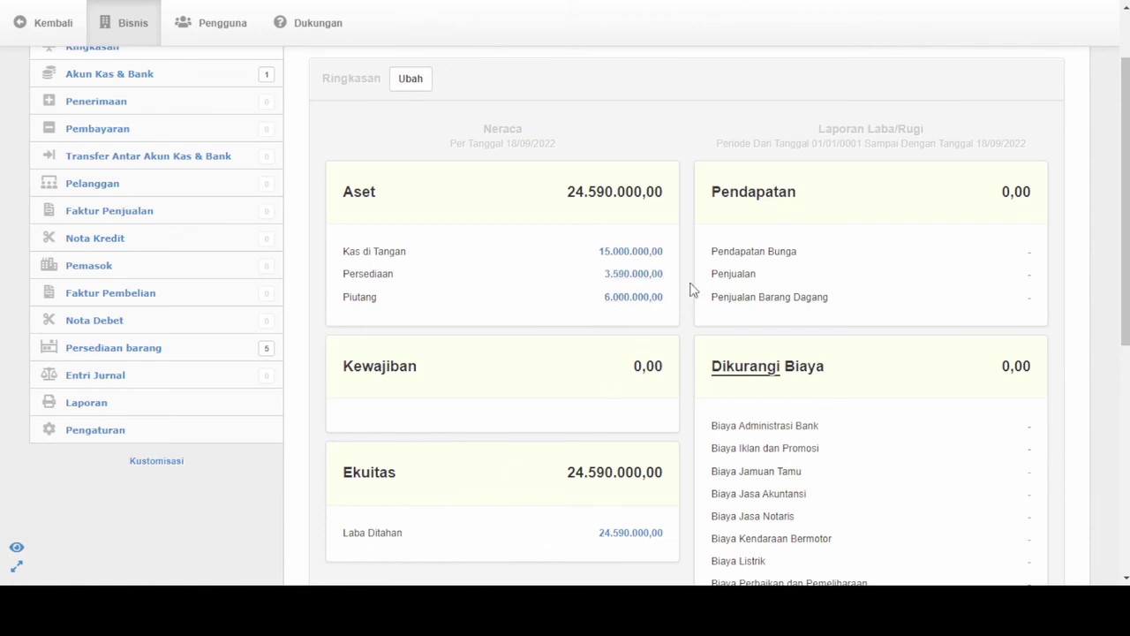
left_click(634, 279)
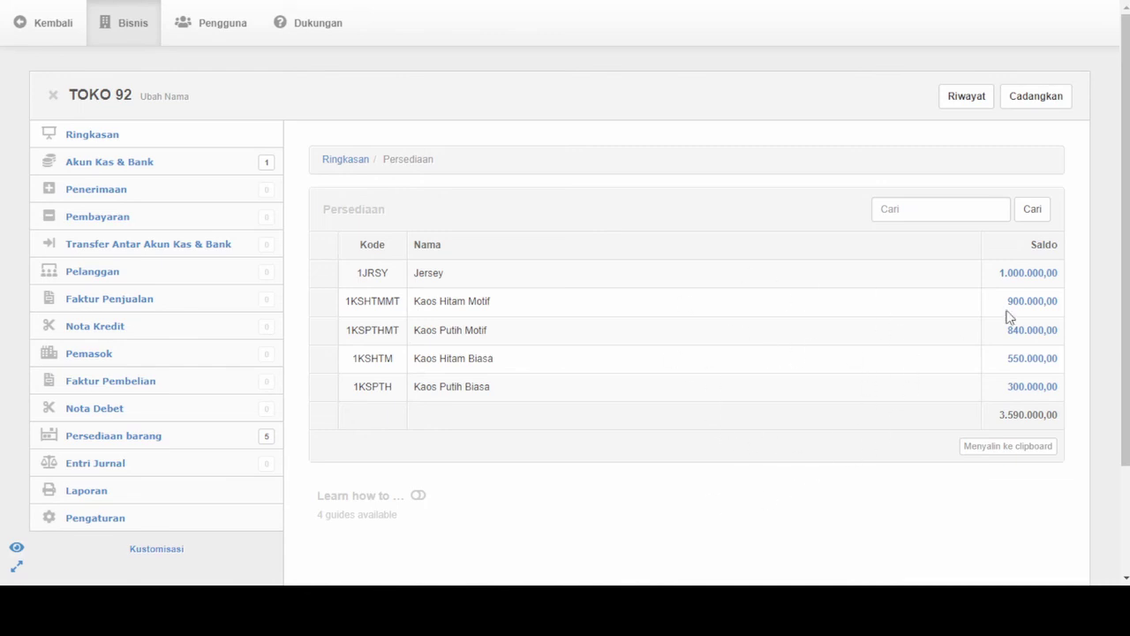
left_click(1042, 246)
left_click(100, 137)
scroll(416, 335, "down", 3)
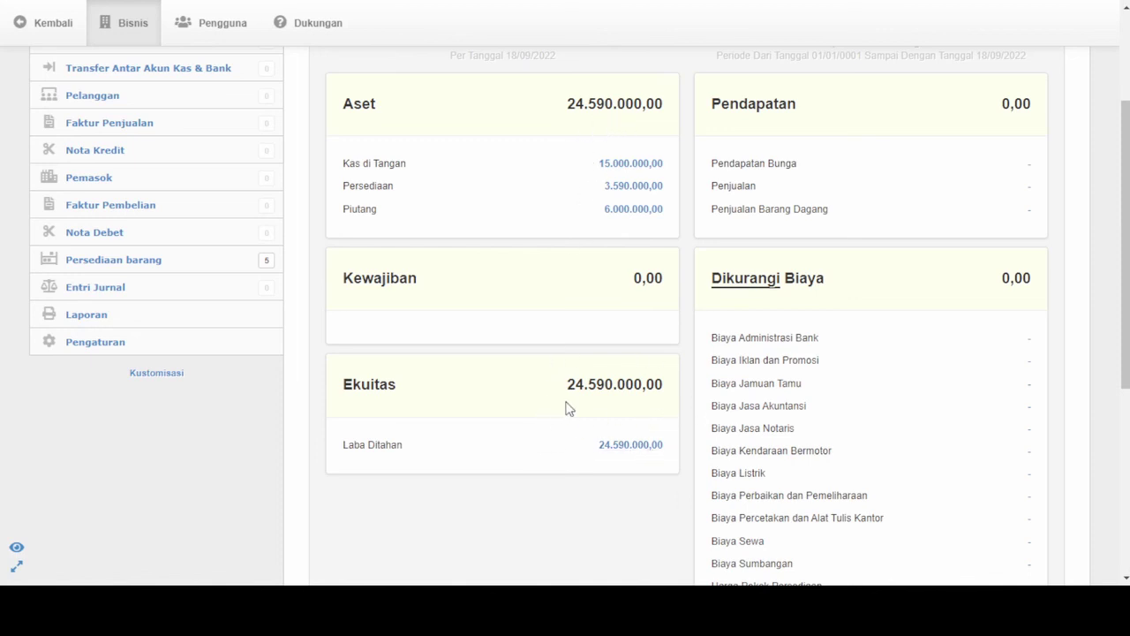
scroll(643, 417, "up", 2)
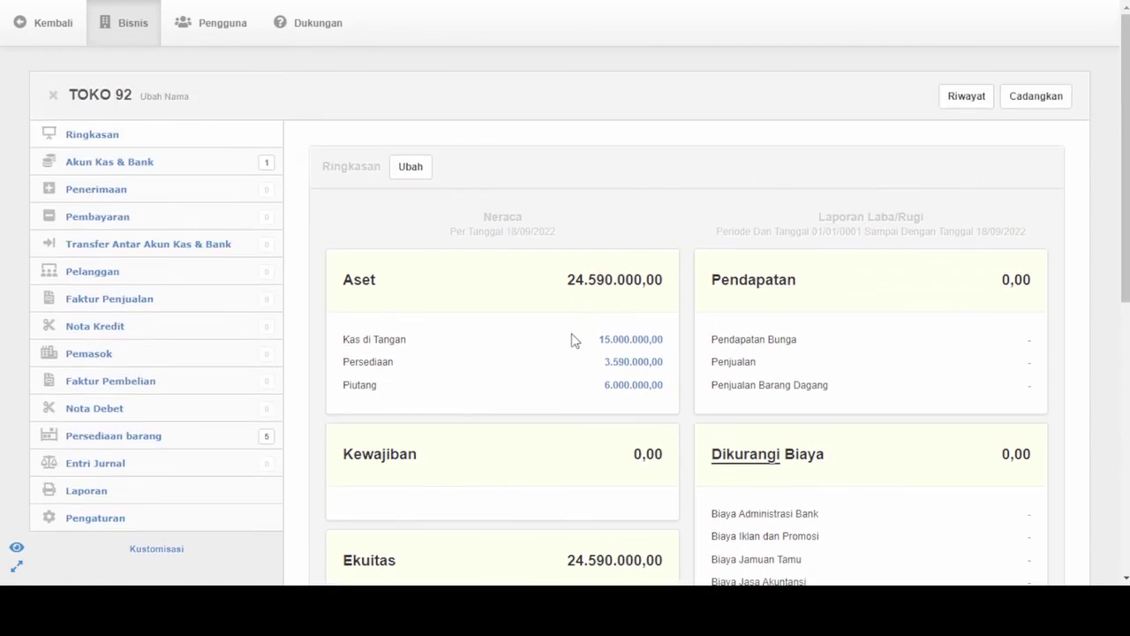
scroll(572, 337, "down", 1)
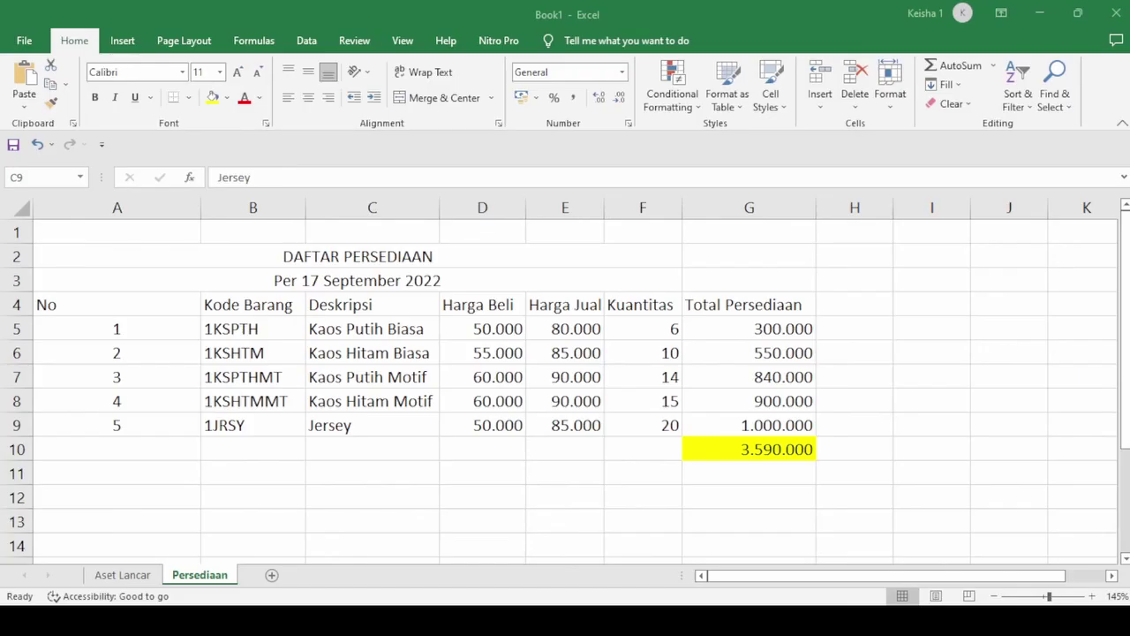
Step: In Excel's Aset Lancar sheet, add row 10 with number 3 and the label Persediaan, and center the number
left_click(123, 575)
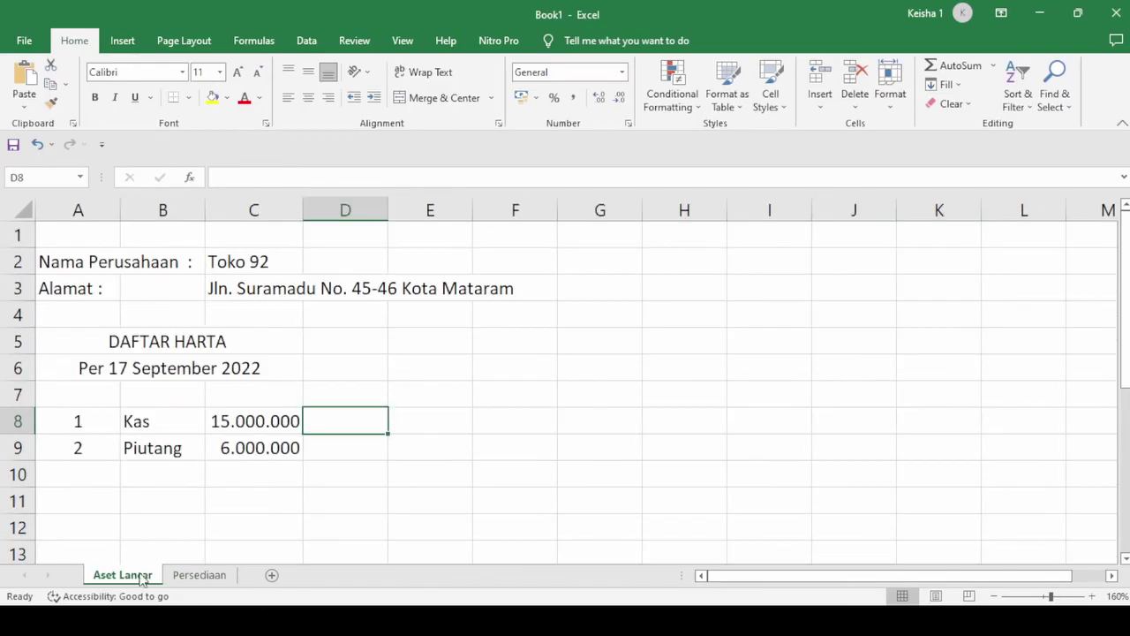
left_click(96, 477)
type("3")
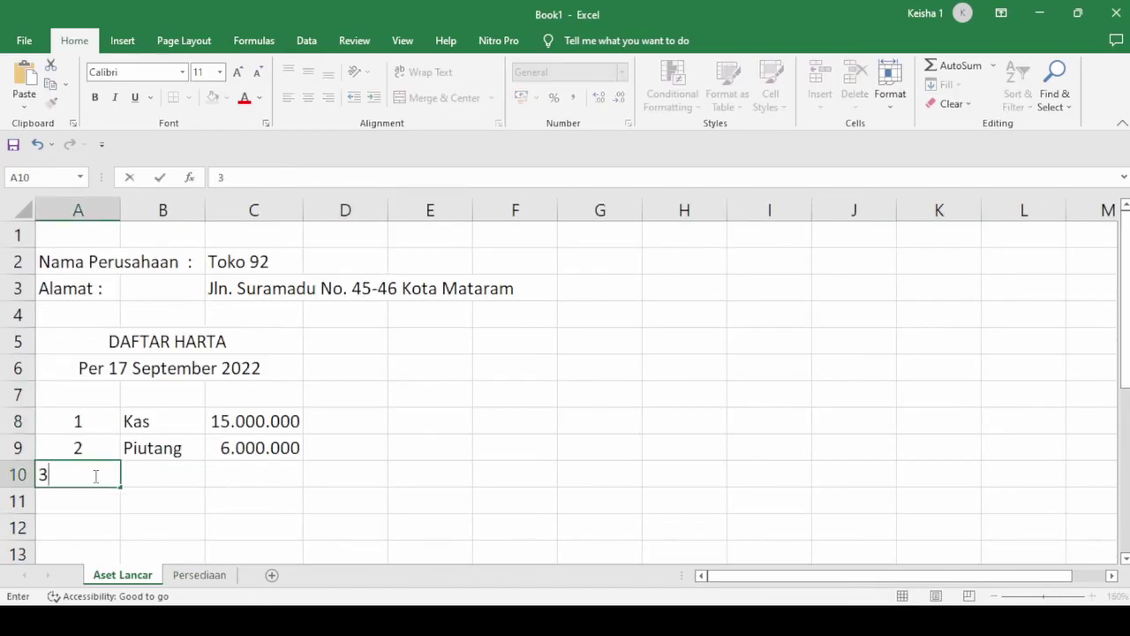
key("Tab")
type("Per")
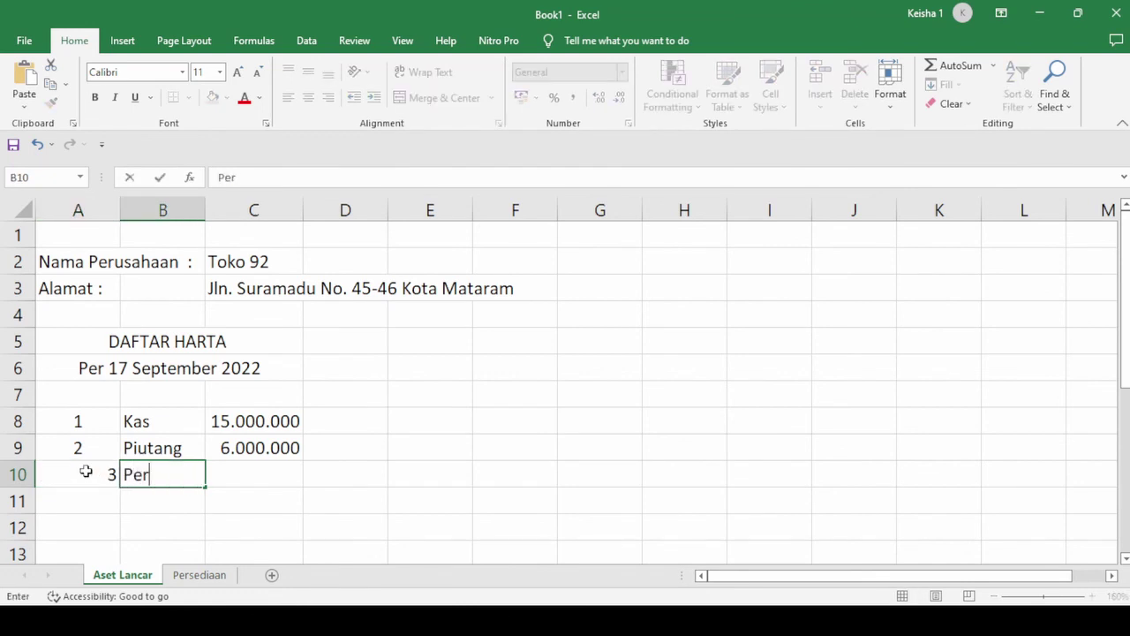
type("sediaan")
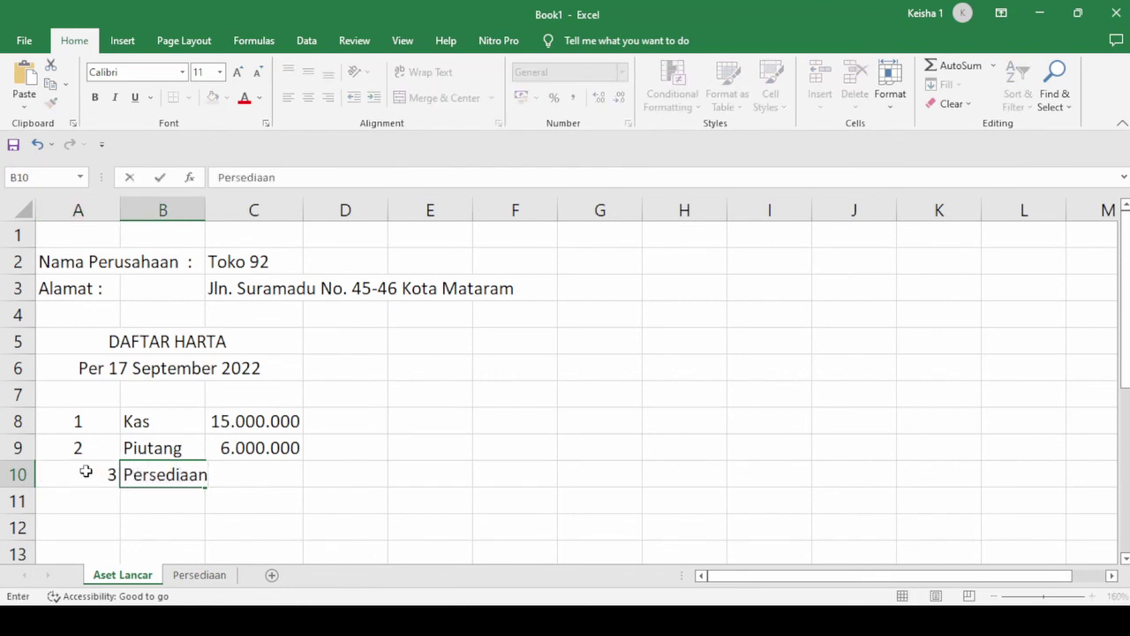
key("Return")
left_click(76, 474)
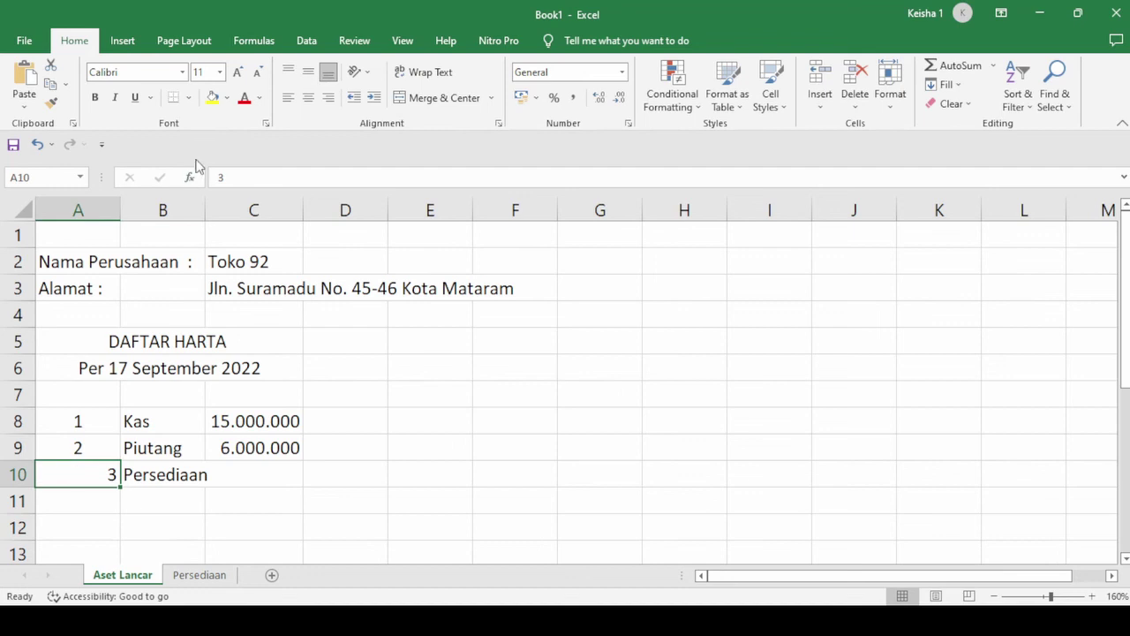
left_click(308, 97)
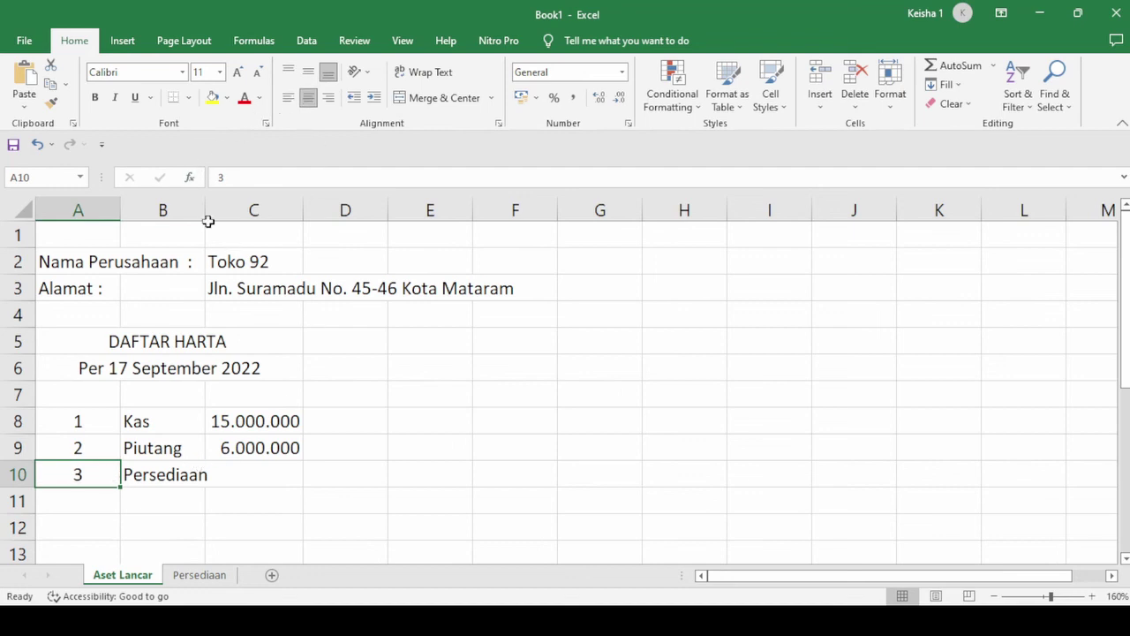
Step: Link the Persediaan amount in C10 to the inventory total in cell G10 of the Persediaan sheet
left_click(266, 465)
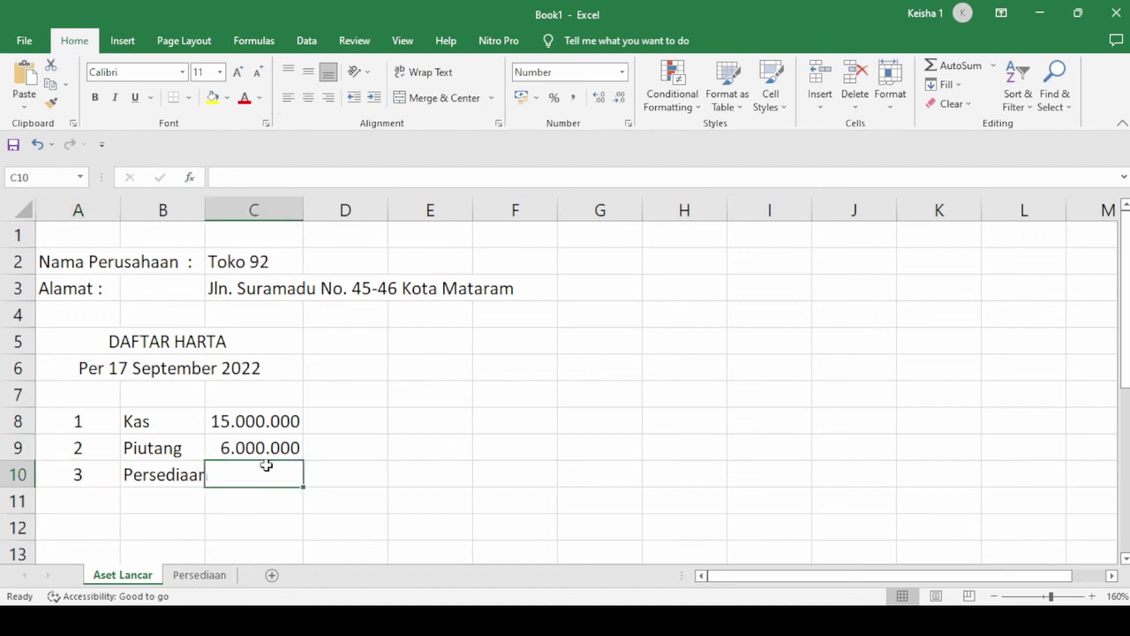
type("=")
left_click(212, 577)
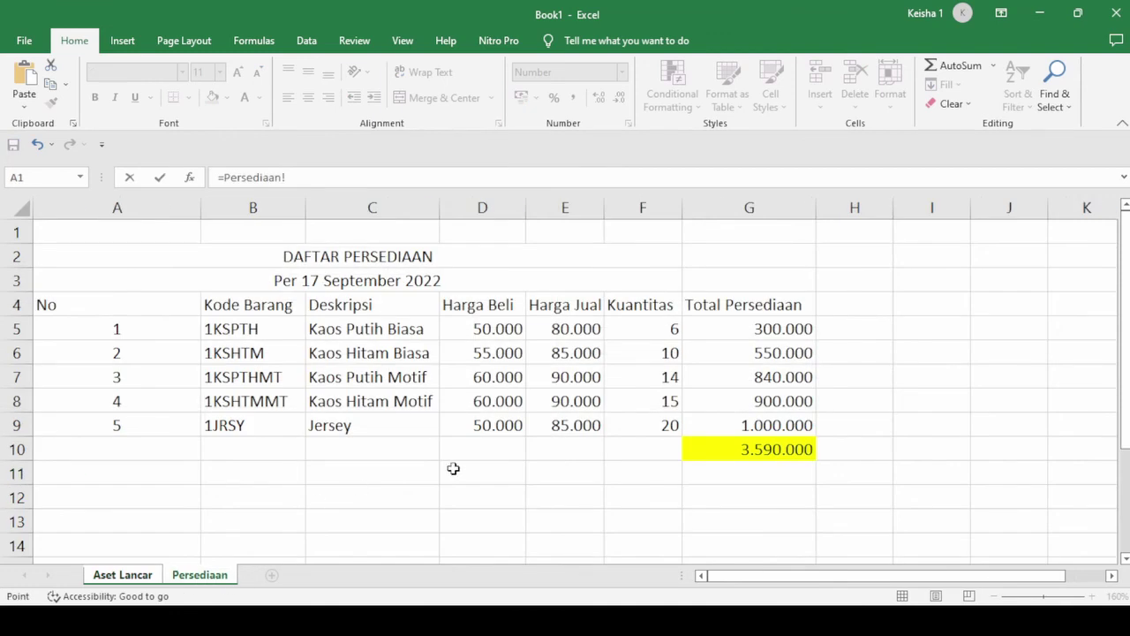
left_click(707, 449)
key("Return")
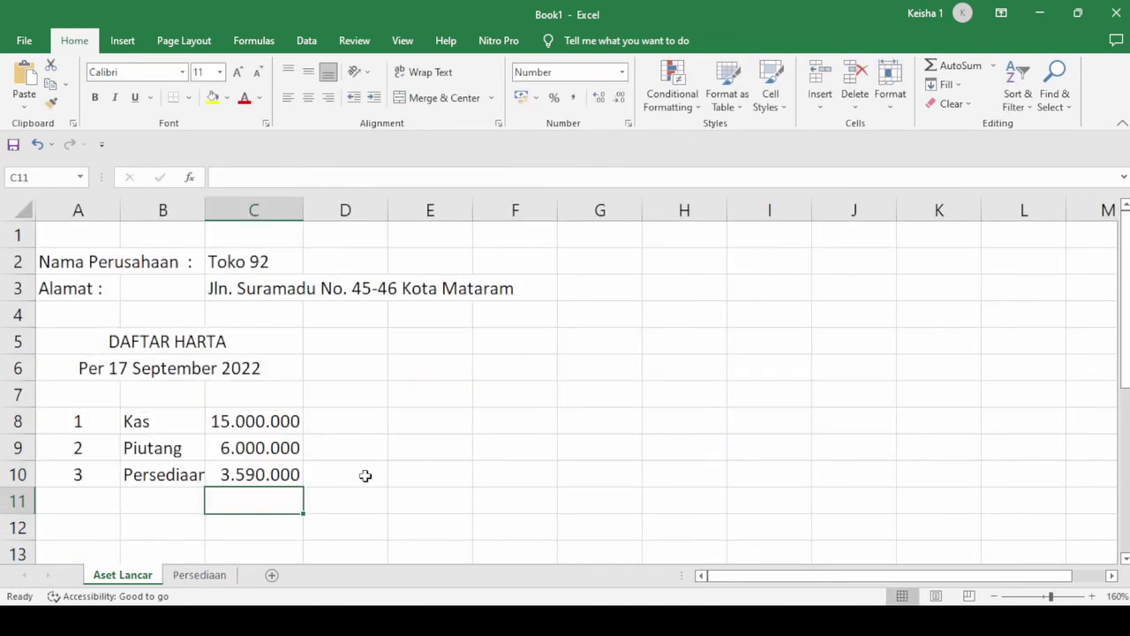
Step: Total the asset amounts in C11 with =SUM(C8:C10)
key("alt+equal")
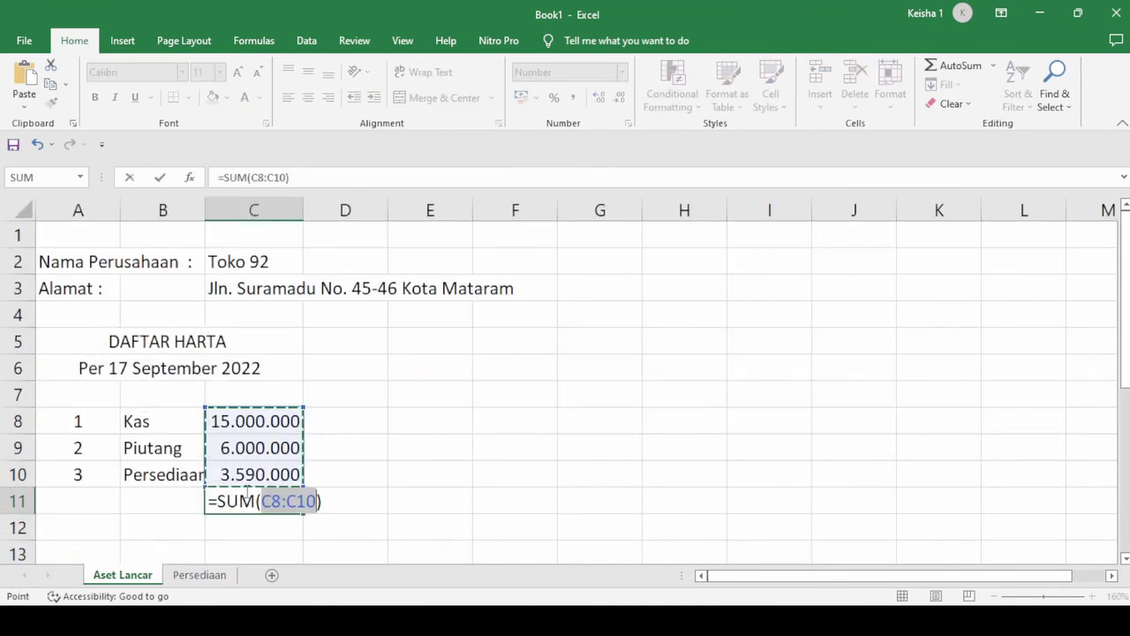
key("Return")
scroll(256, 492, "down", 1)
scroll(258, 492, "down", 2)
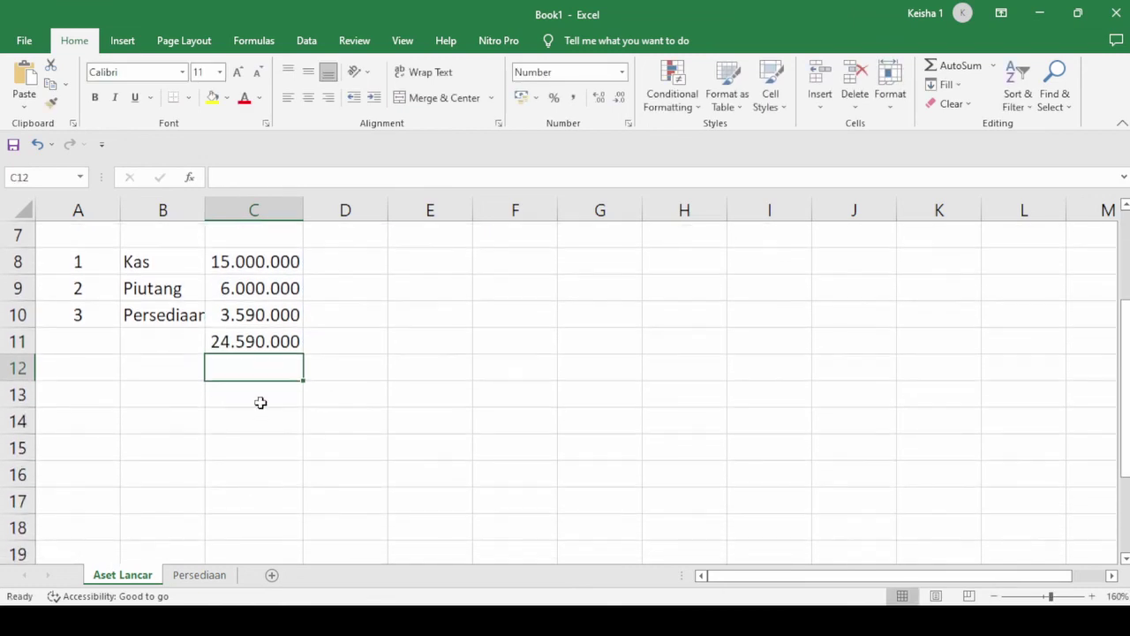